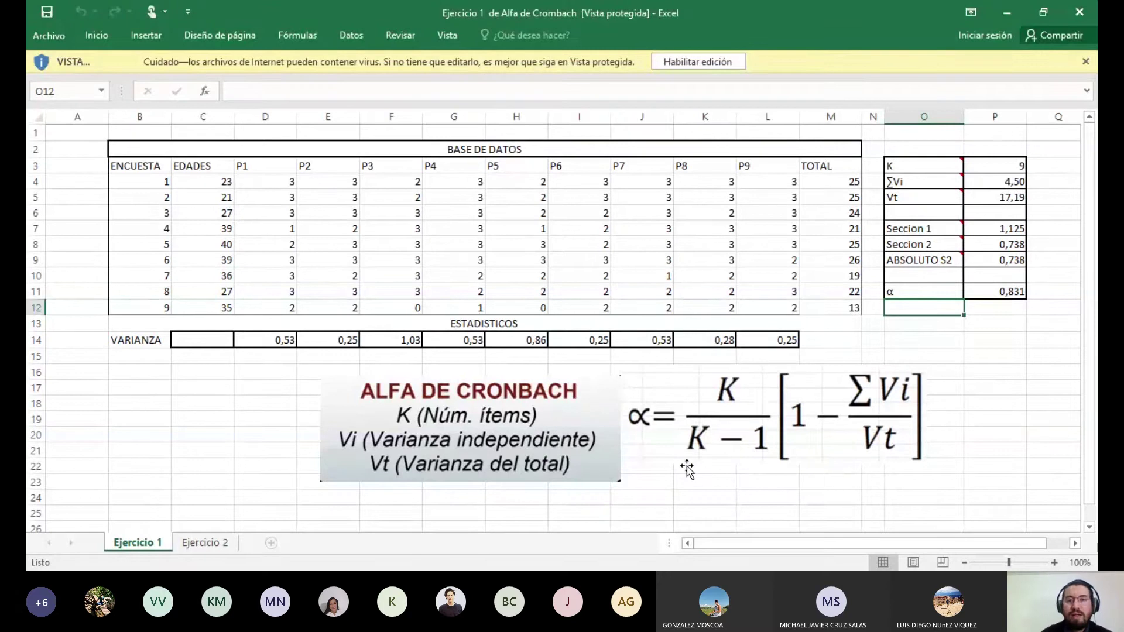
- Enable editing of the protected workbook and read the comments on the ∑Vi and Vt labels in the results table
{"action": "left_click", "coordinate": [700, 61]}
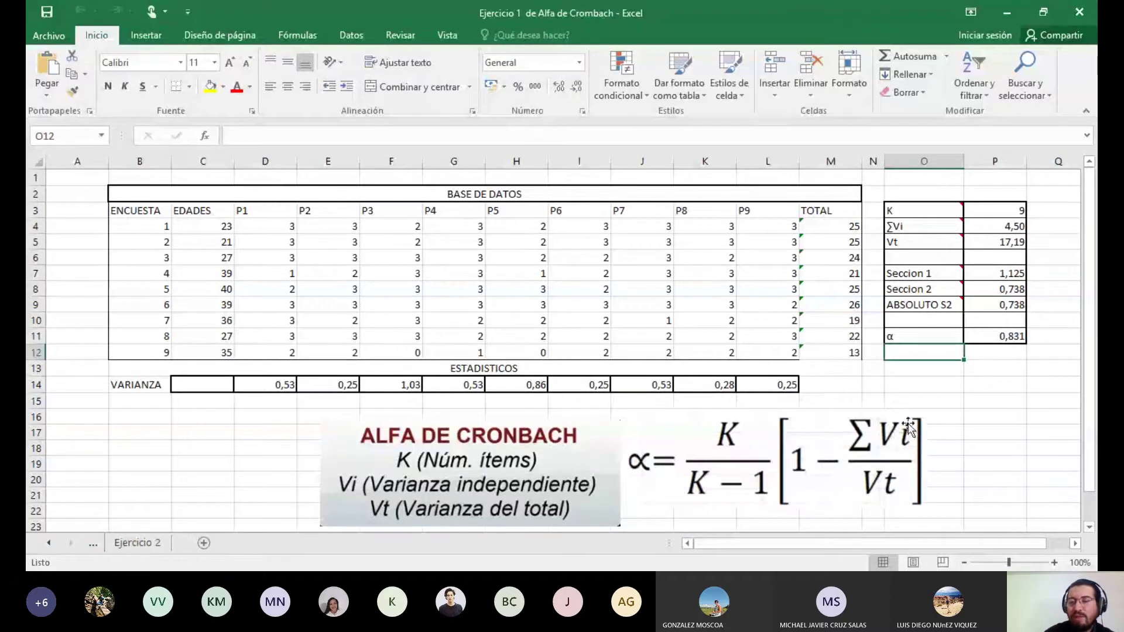
{"action": "mouse_move", "coordinate": [950, 210]}
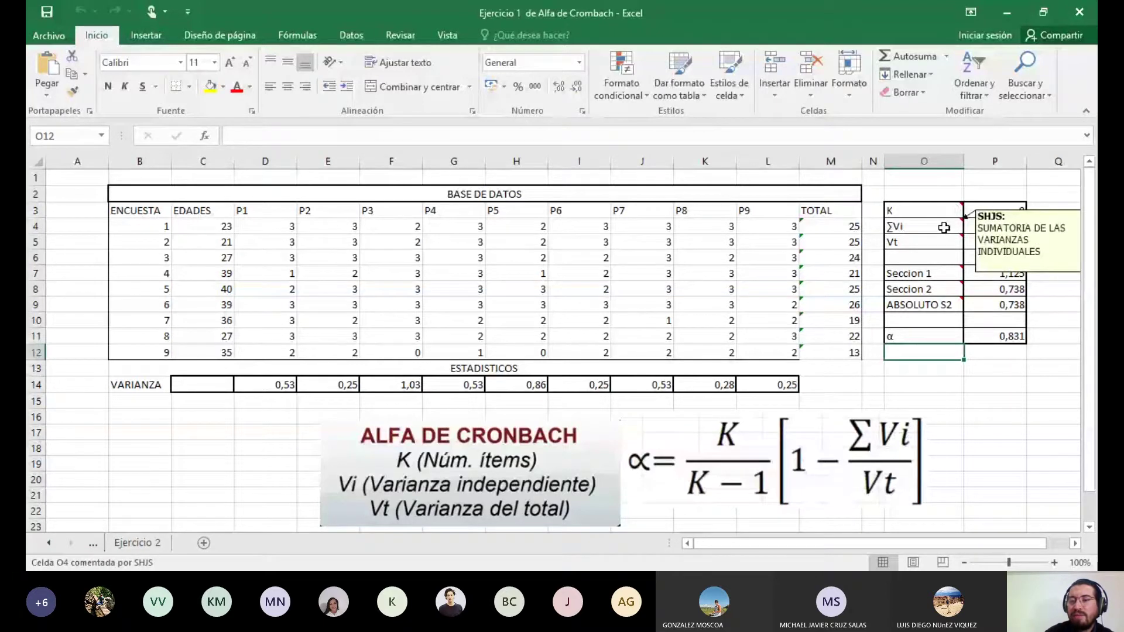
{"action": "mouse_move", "coordinate": [942, 248]}
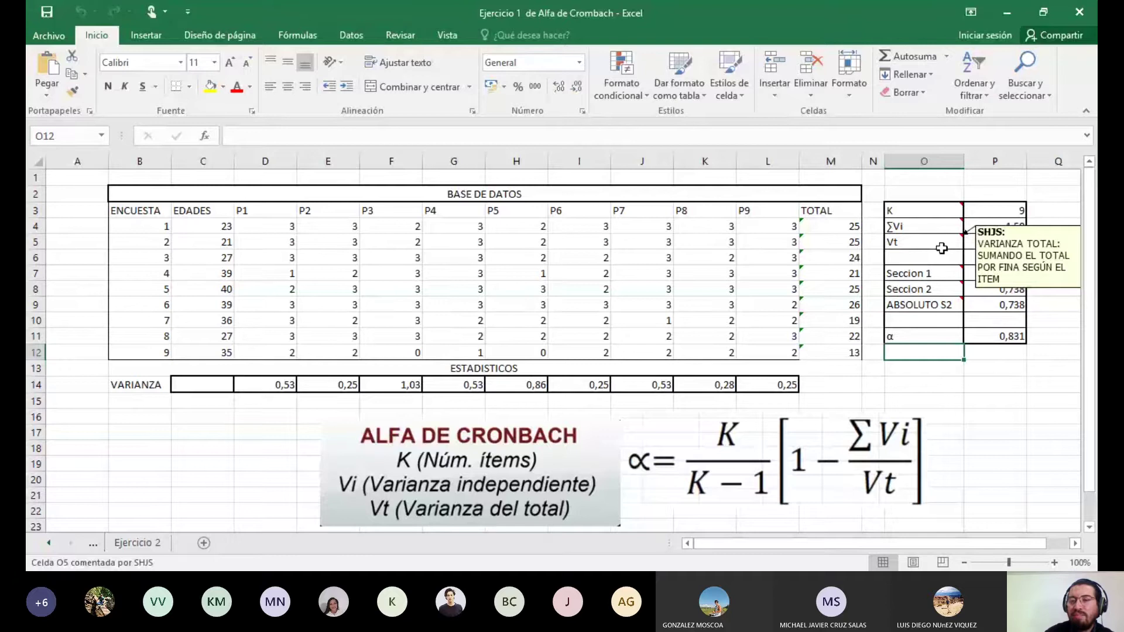
{"action": "mouse_move", "coordinate": [942, 279]}
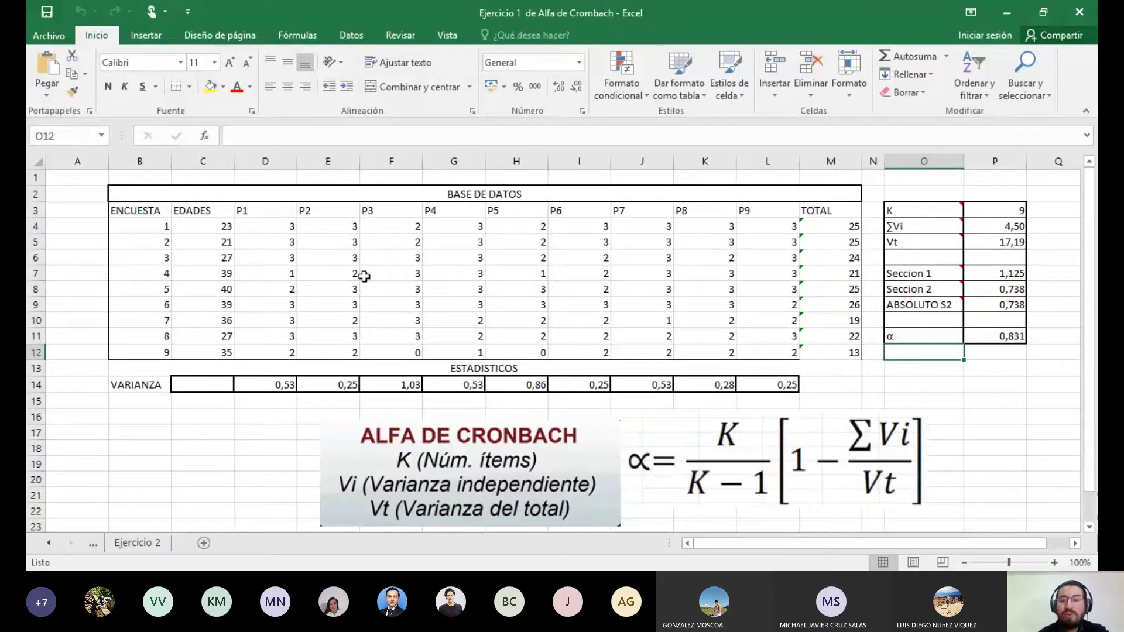
- Review the P1 answers of surveys 1 and 4, and go through the question headers from P1 to P8
{"action": "left_click", "coordinate": [273, 227]}
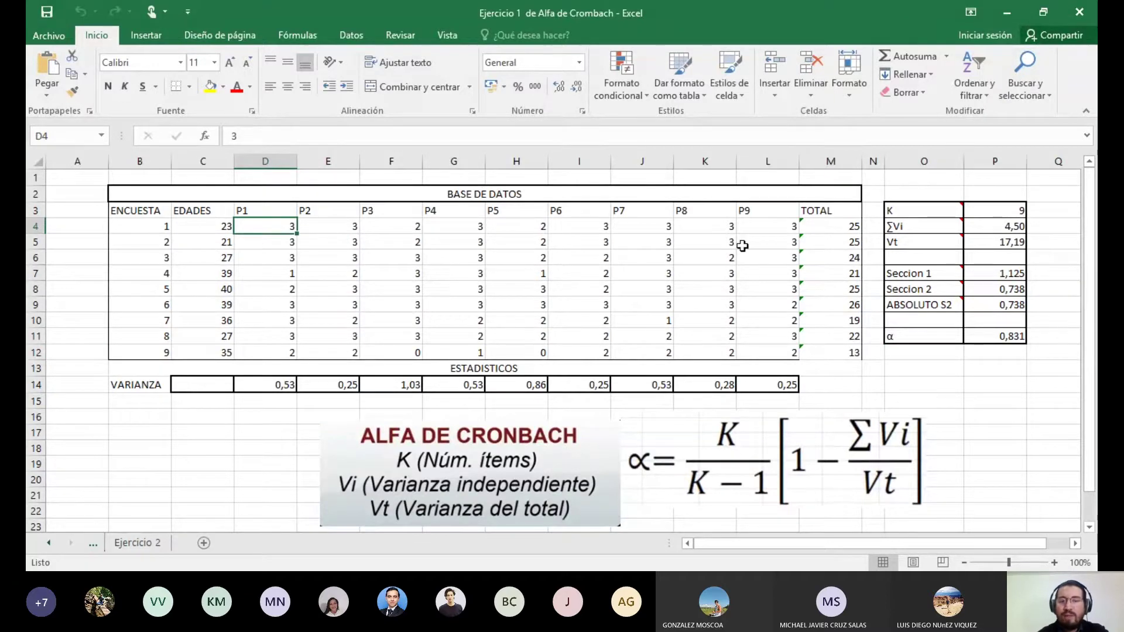
{"action": "left_click", "coordinate": [294, 278]}
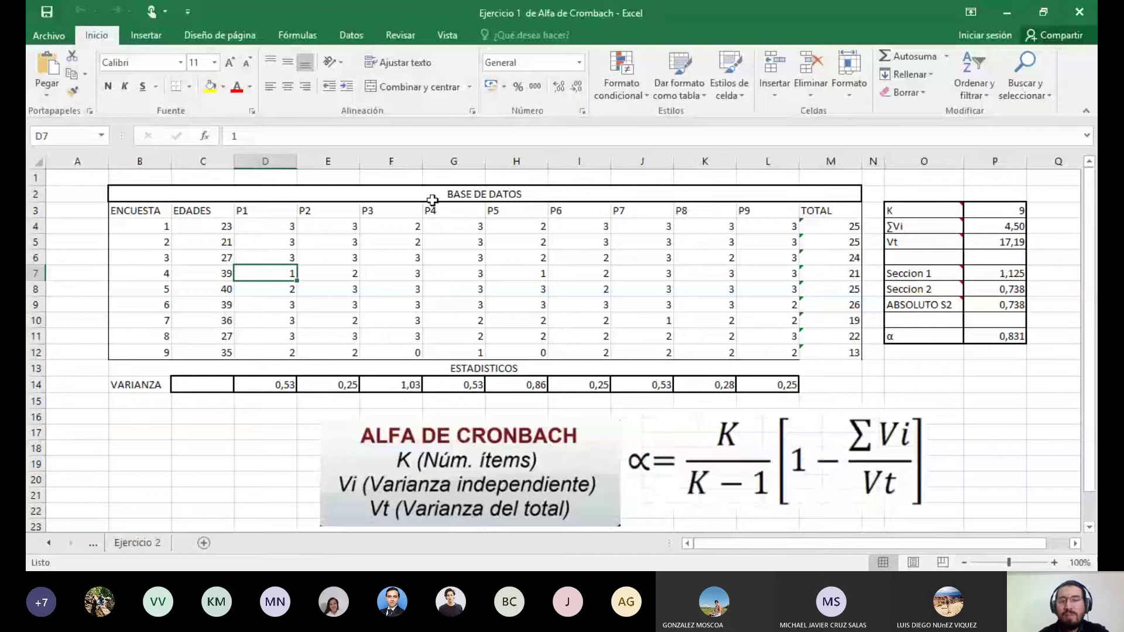
{"action": "left_click", "coordinate": [274, 230]}
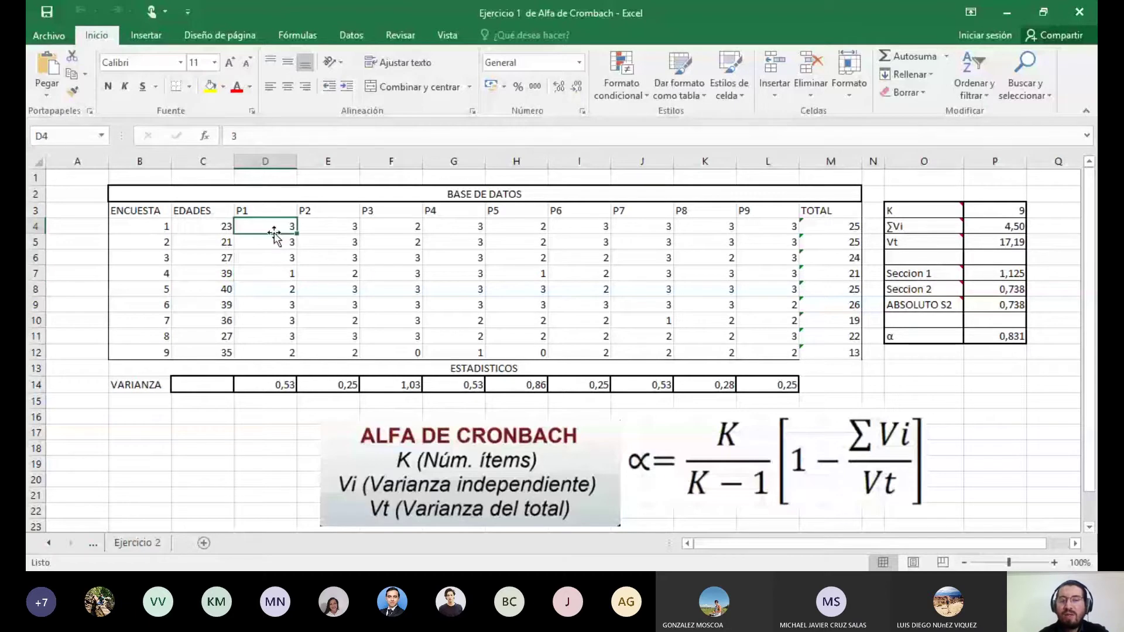
{"action": "left_click_drag", "start_coordinate": [271, 219], "coordinate": [271, 220]}
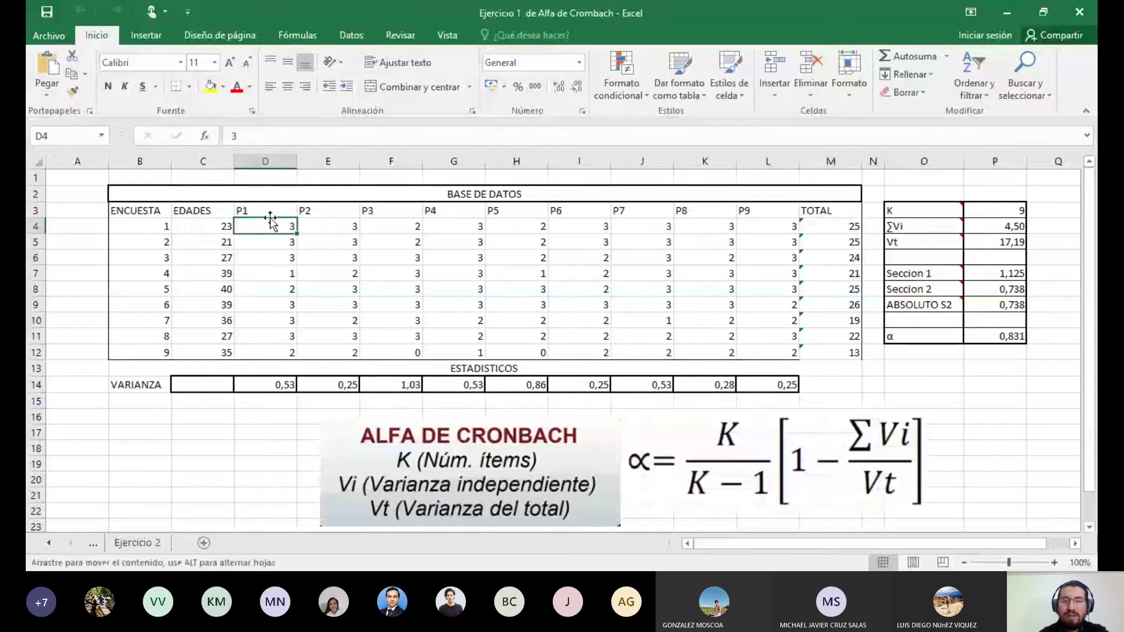
{"action": "left_click", "coordinate": [270, 210]}
{"action": "key", "text": "Right"}
{"action": "key", "text": "Right"}
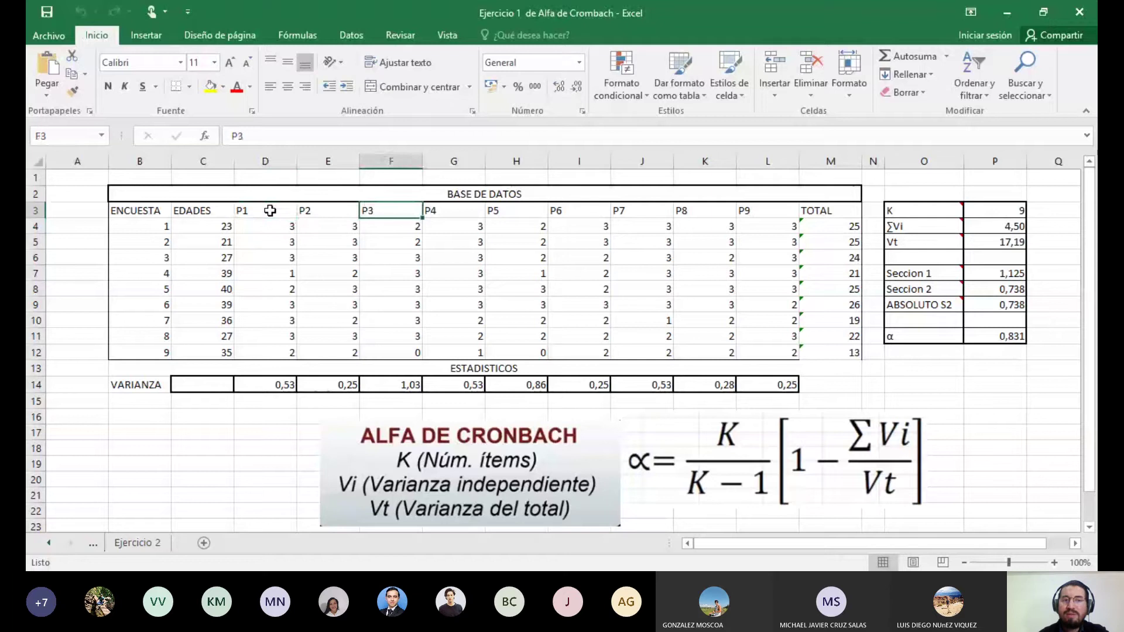
{"action": "key", "text": "Right"}
{"action": "key", "text": "Right"}
{"action": "key", "text": "Right"}
{"action": "key", "text": "Right"}
{"action": "key", "text": "Right"}
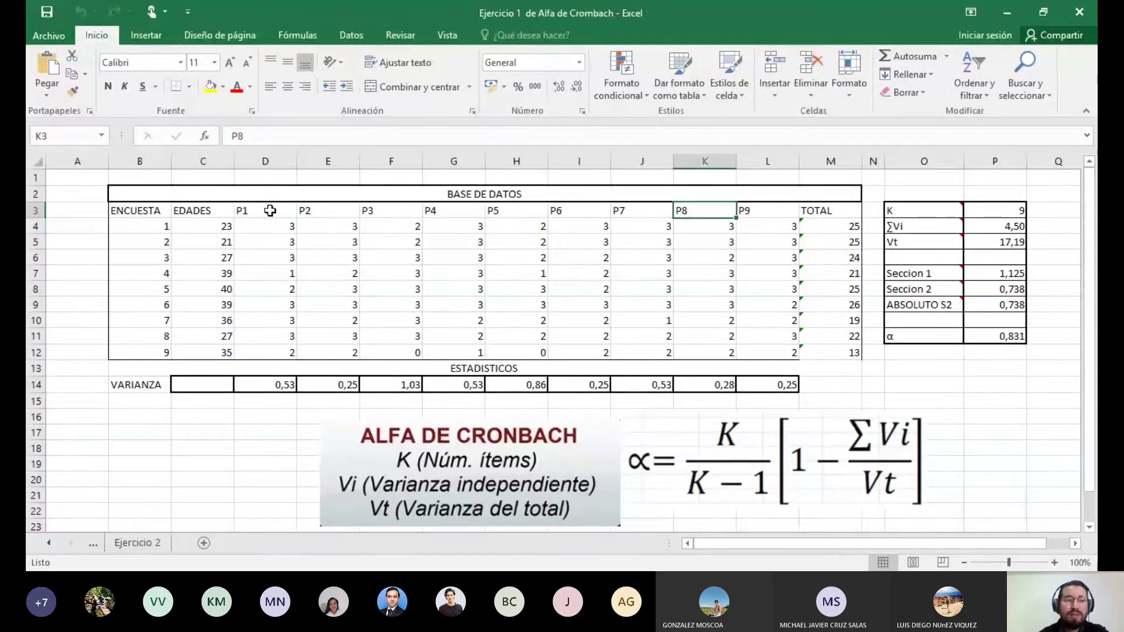
- Highlight the ages in C4:C12 and the survey numbers in B4:B11 to review the respondent data
{"action": "left_click_drag", "start_coordinate": [211, 233], "coordinate": [206, 349]}
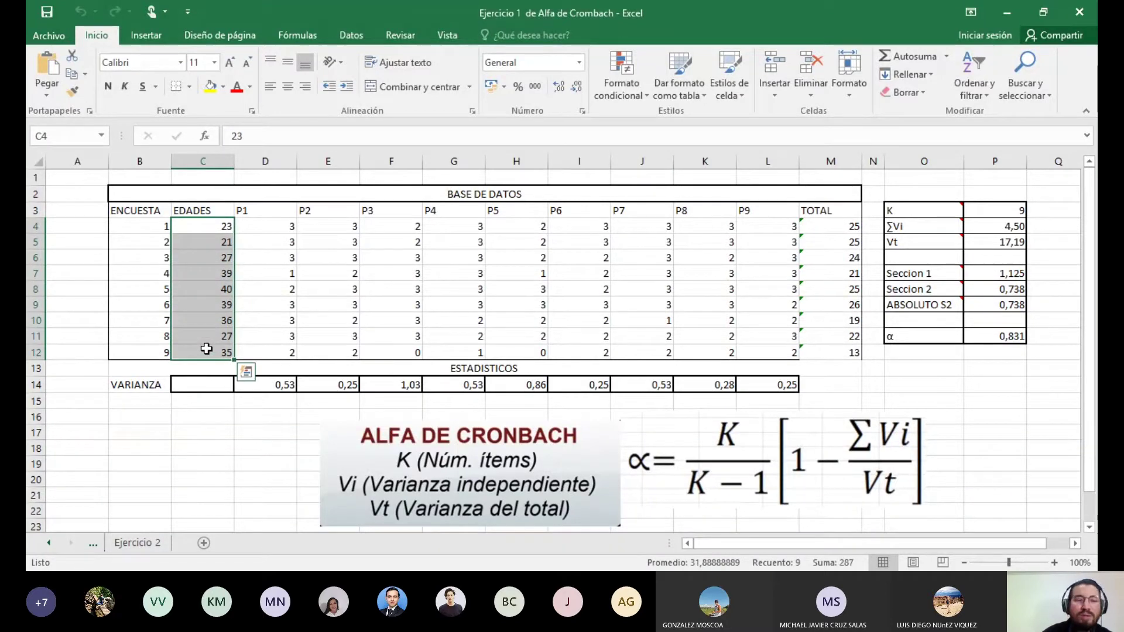
{"action": "key", "text": "Up"}
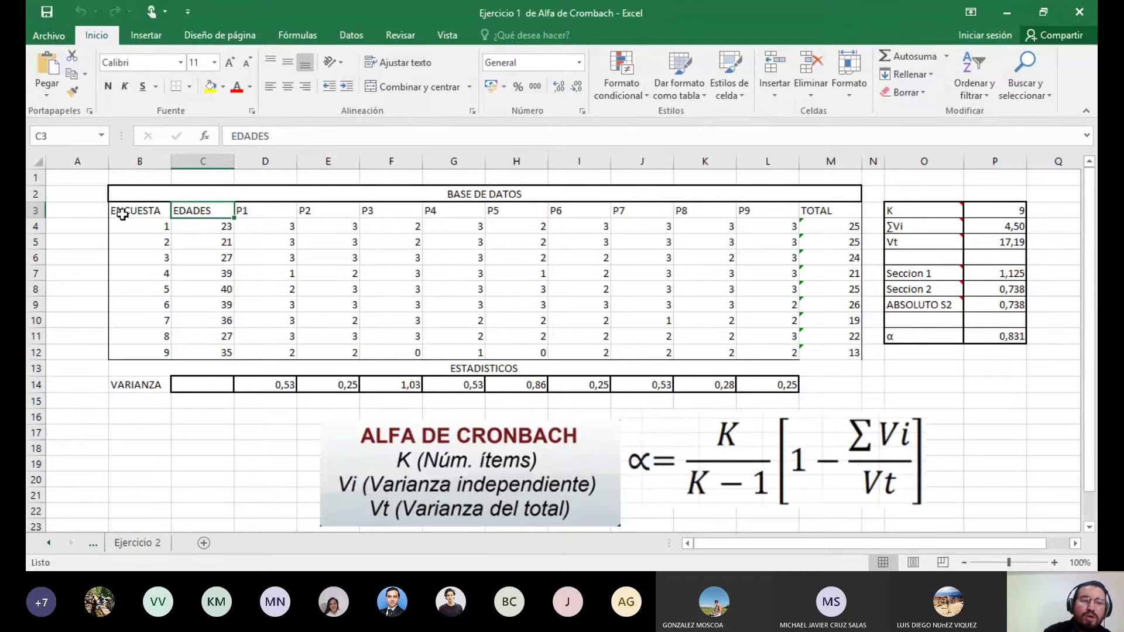
{"action": "left_click_drag", "start_coordinate": [132, 225], "coordinate": [148, 340]}
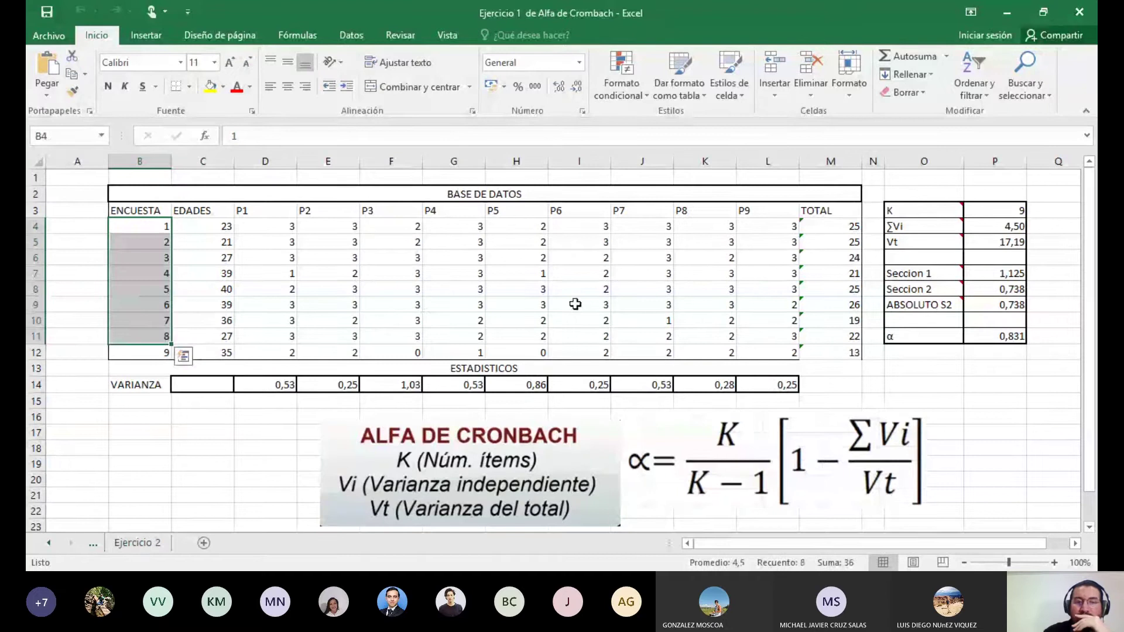
- Follow survey 1's row from its P1 answer across to the results table and finish on the Vt label
{"action": "left_click", "coordinate": [277, 227]}
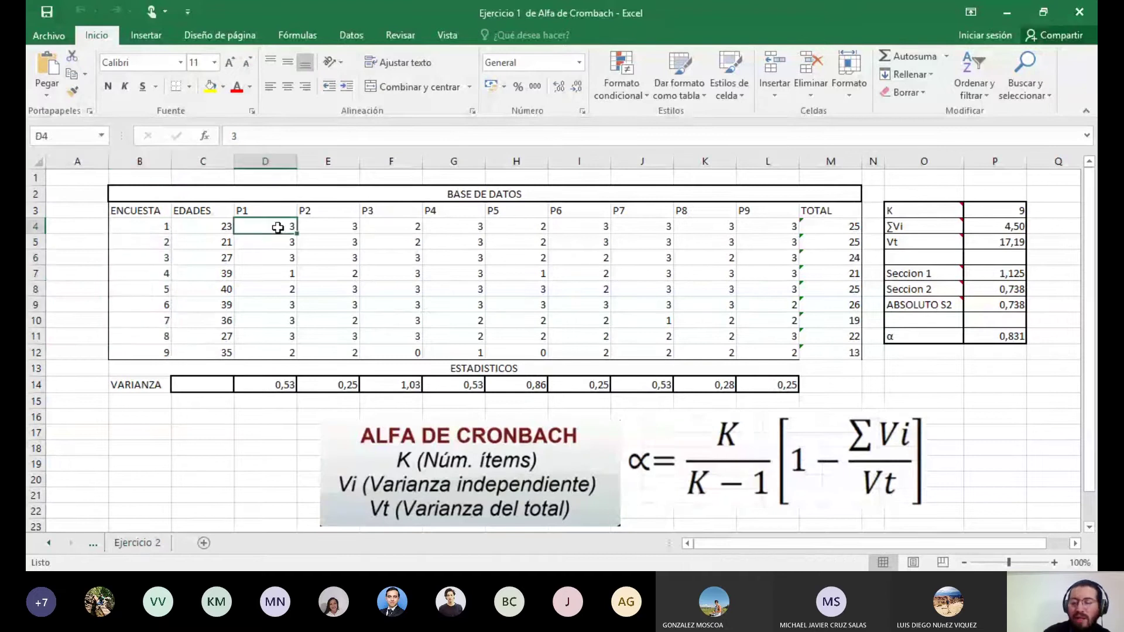
{"action": "key", "text": "Right"}
{"action": "key", "text": "Right"}
{"action": "key", "text": "Right"}
{"action": "key", "text": "Right"}
{"action": "key", "text": "Right"}
{"action": "key", "text": "Right"}
{"action": "key", "text": "Right"}
{"action": "key", "text": "Right"}
{"action": "key", "text": "Right"}
{"action": "key", "text": "Right"}
{"action": "key", "text": "Right"}
{"action": "key", "text": "Right"}
{"action": "key", "text": "Down"}
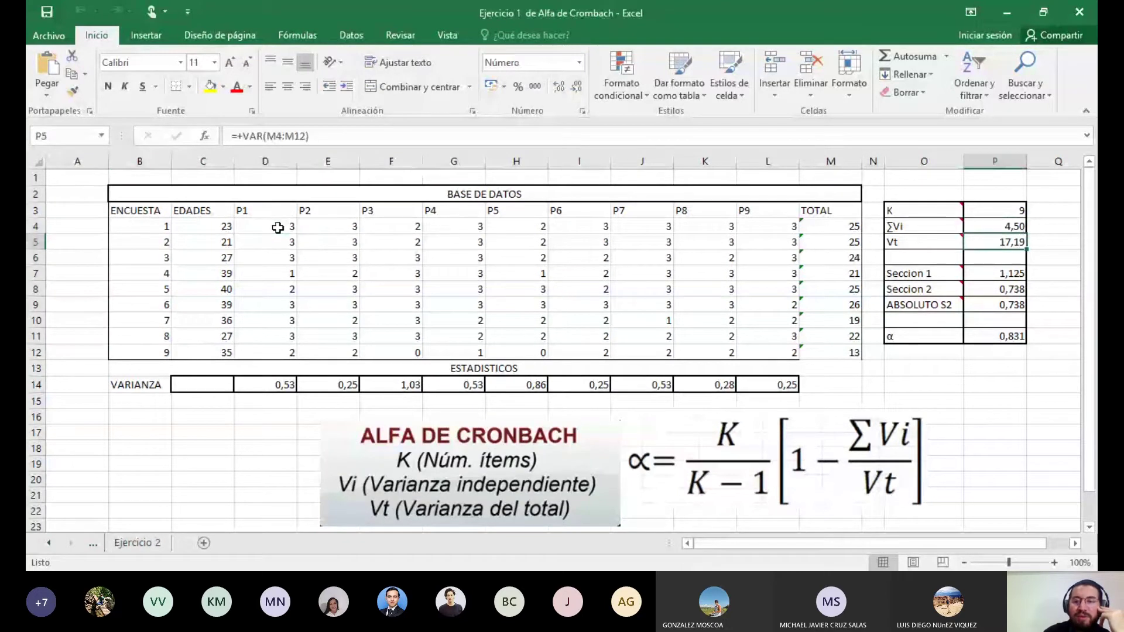
{"action": "key", "text": "Left"}
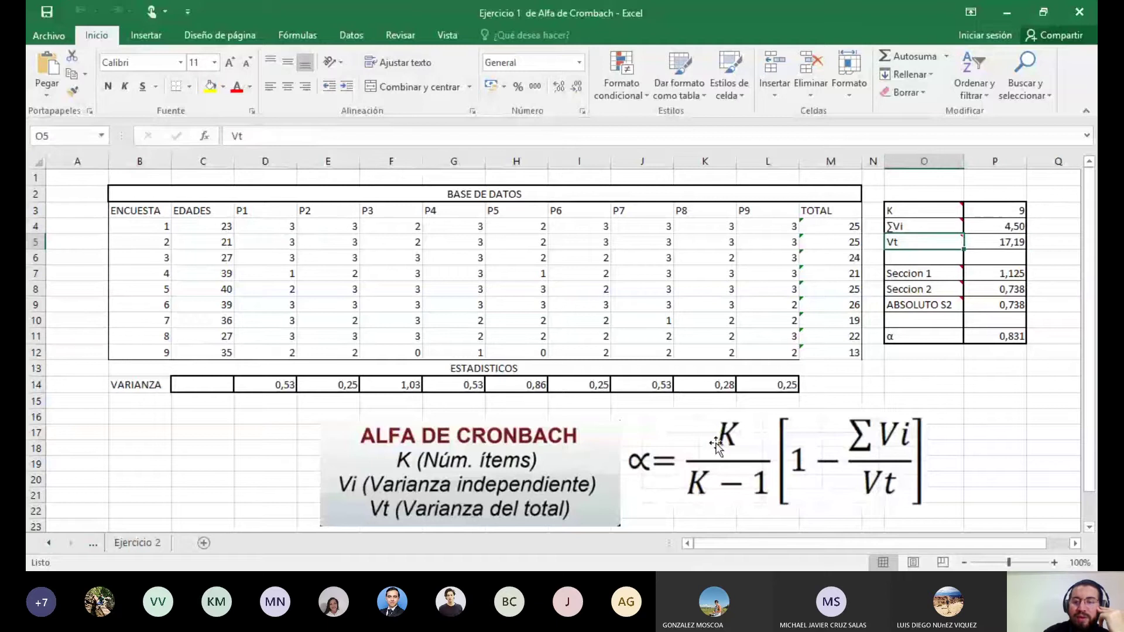
{"action": "scroll", "coordinate": [717, 444], "scroll_direction": "down", "scroll_amount": 3}
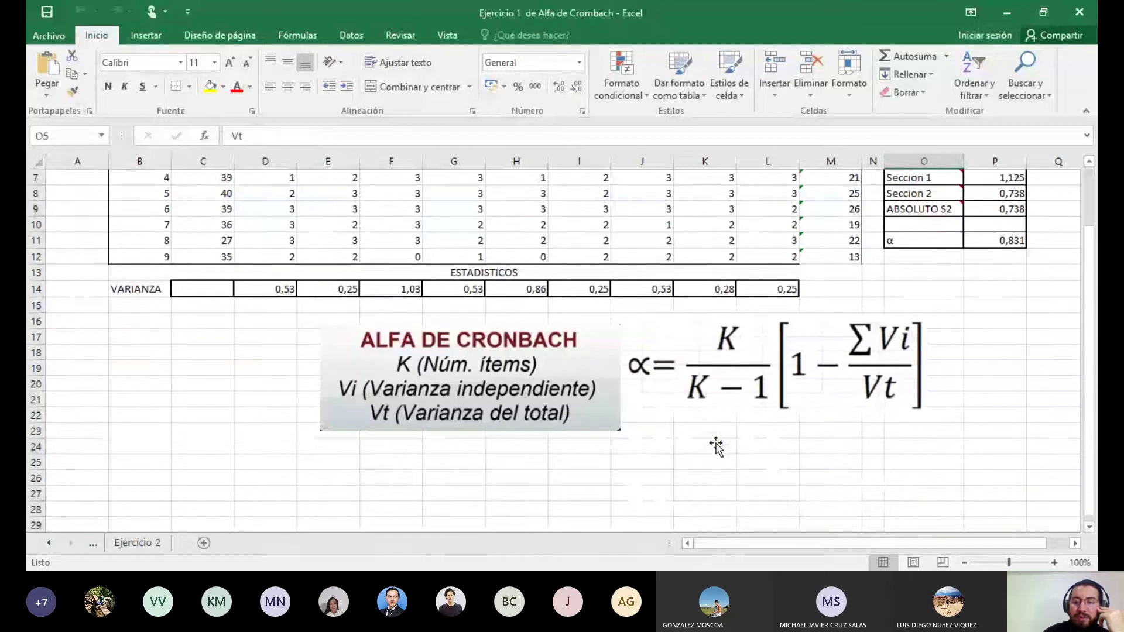
{"action": "left_click", "coordinate": [964, 562]}
{"action": "left_click", "coordinate": [964, 563]}
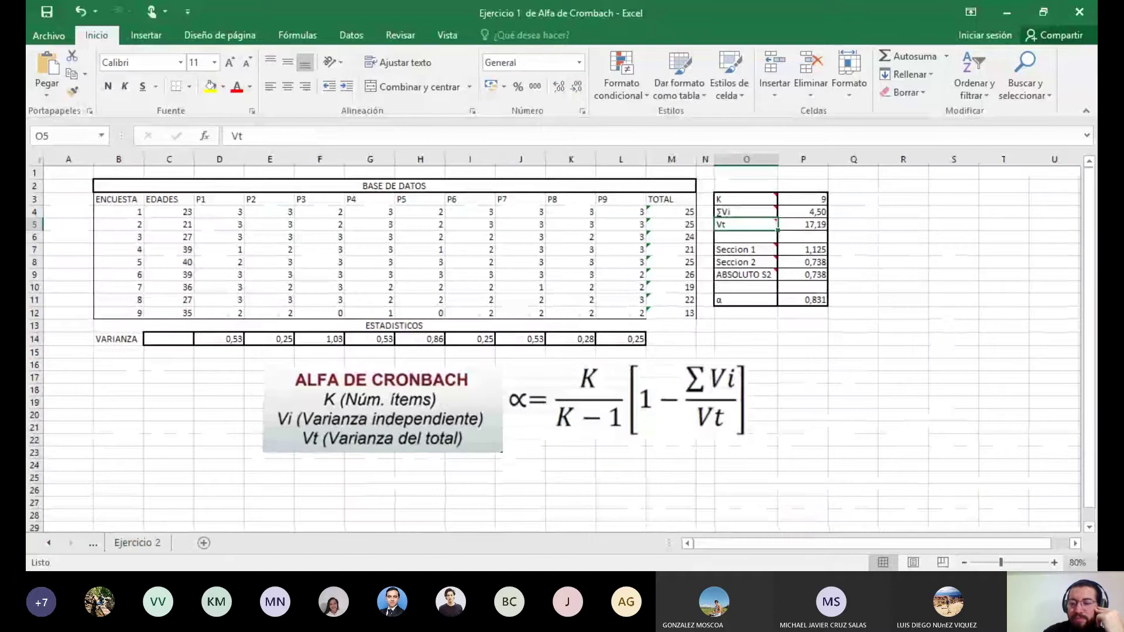
{"action": "left_click", "coordinate": [1056, 562]}
{"action": "left_click", "coordinate": [1055, 562]}
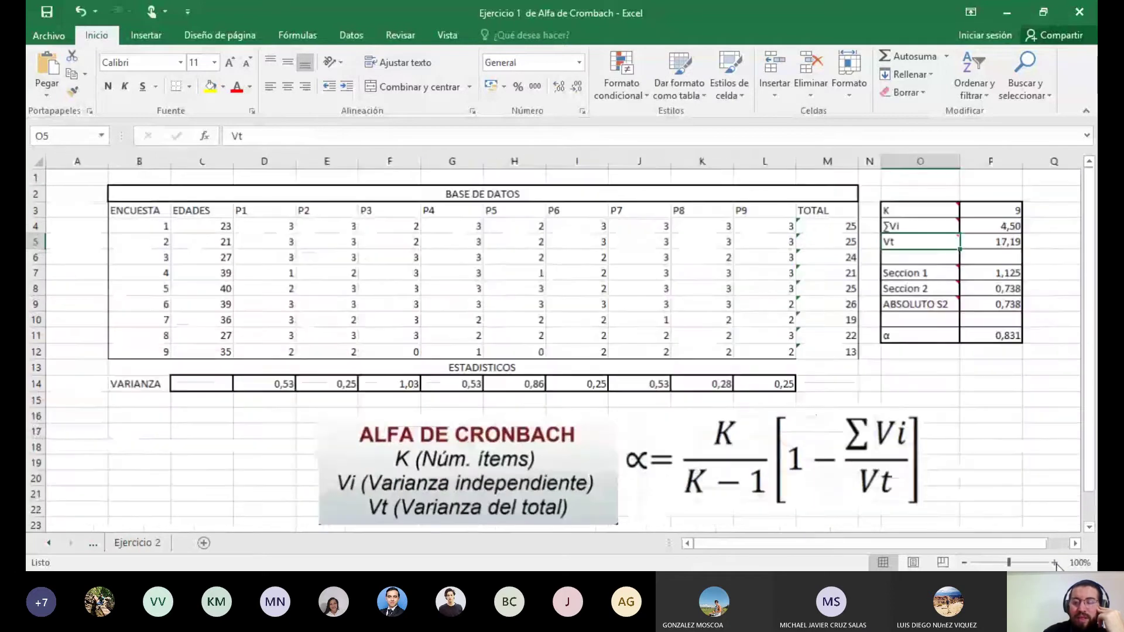
- Inspect the SUMA formulas in the TOTAL column for surveys 1 to 5, one cell after another, without changing them
{"action": "double_click", "coordinate": [824, 226]}
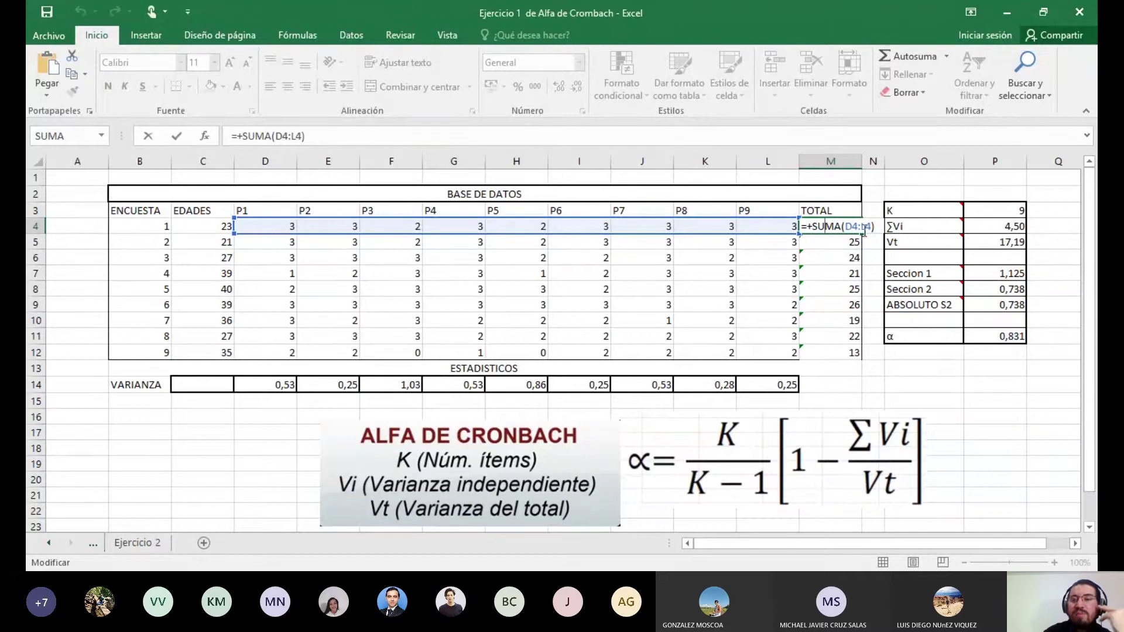
{"action": "key", "text": "Return"}
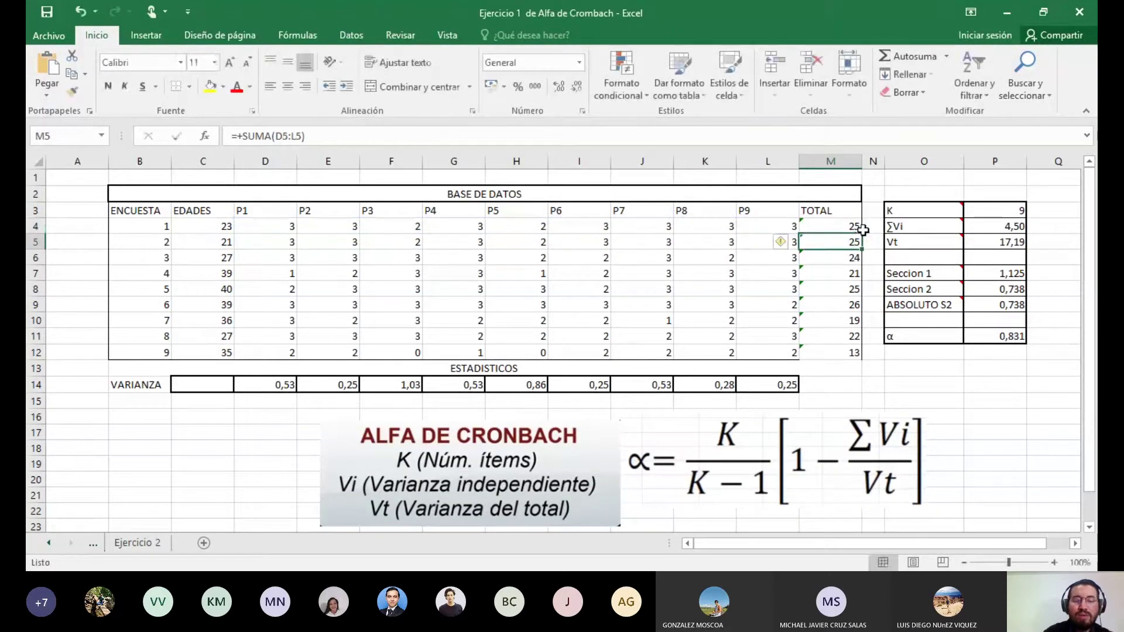
{"action": "key", "text": "F2"}
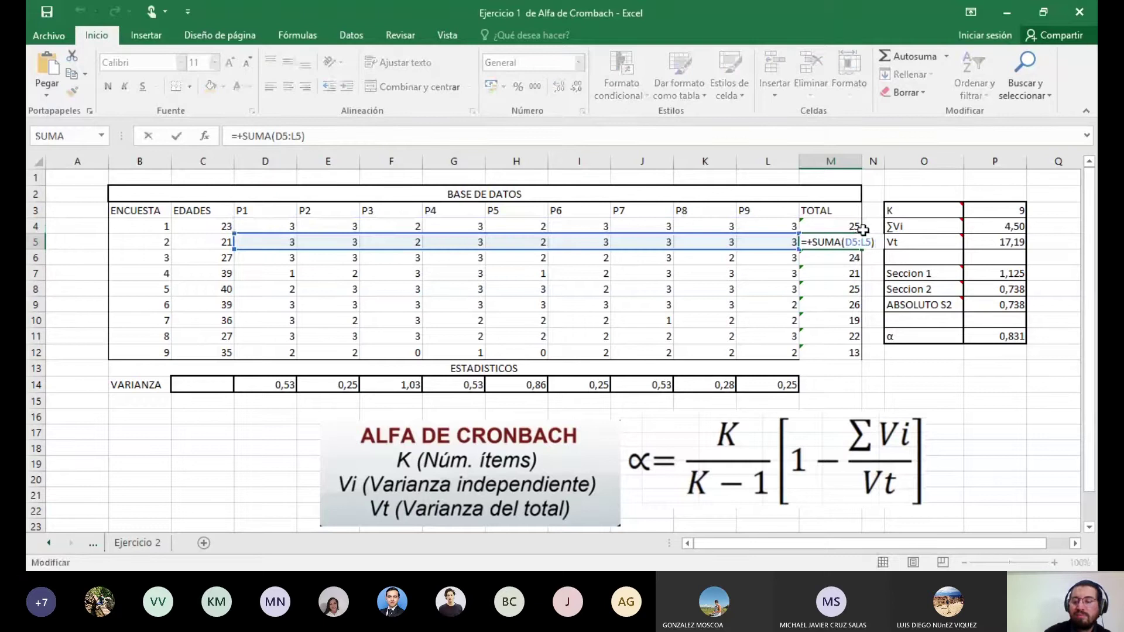
{"action": "key", "text": "Return"}
{"action": "key", "text": "F2"}
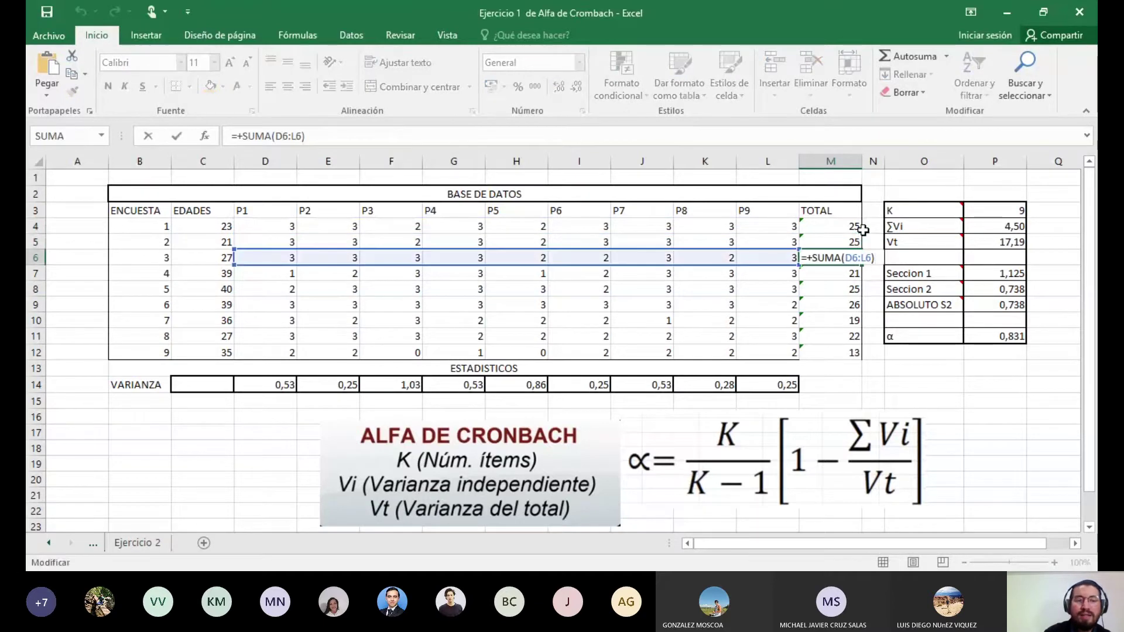
{"action": "key", "text": "Return"}
{"action": "key", "text": "F2"}
{"action": "key", "text": "Return"}
{"action": "key", "text": "F2"}
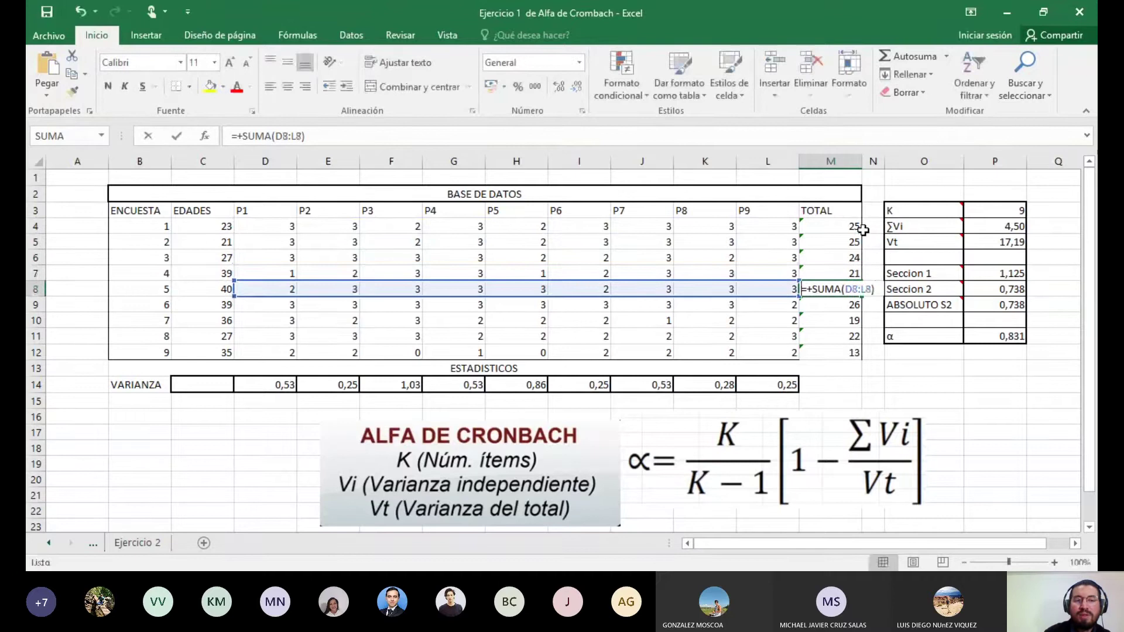
{"action": "key", "text": "Return"}
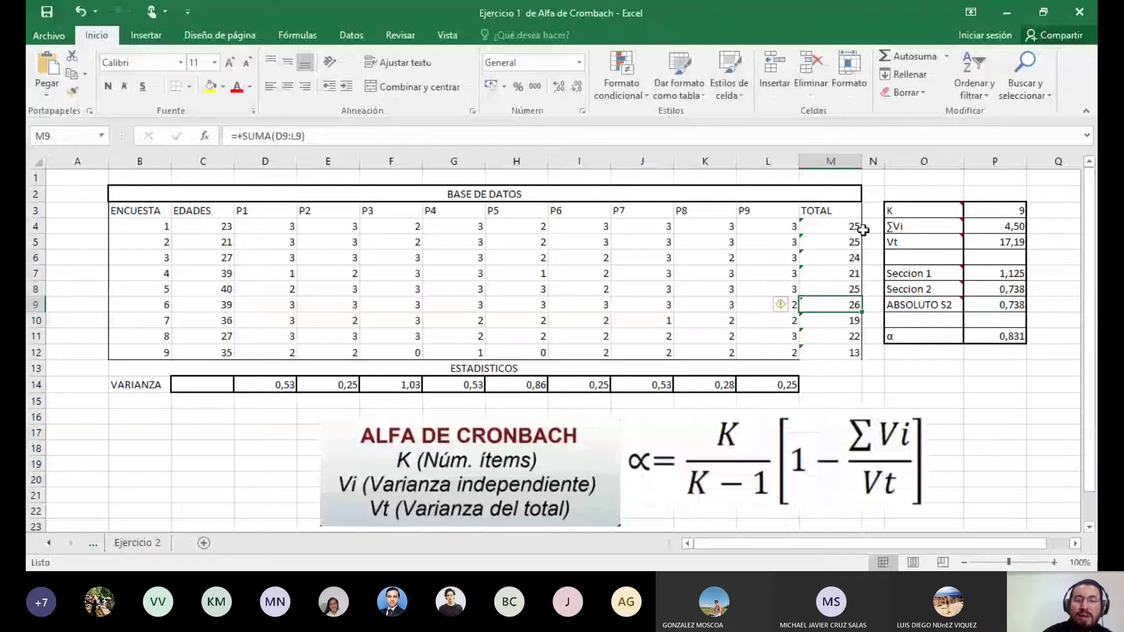
- Examine the P1 variance formula in D14 and the range it covers, leaving the formula as it is
{"action": "double_click", "coordinate": [254, 384]}
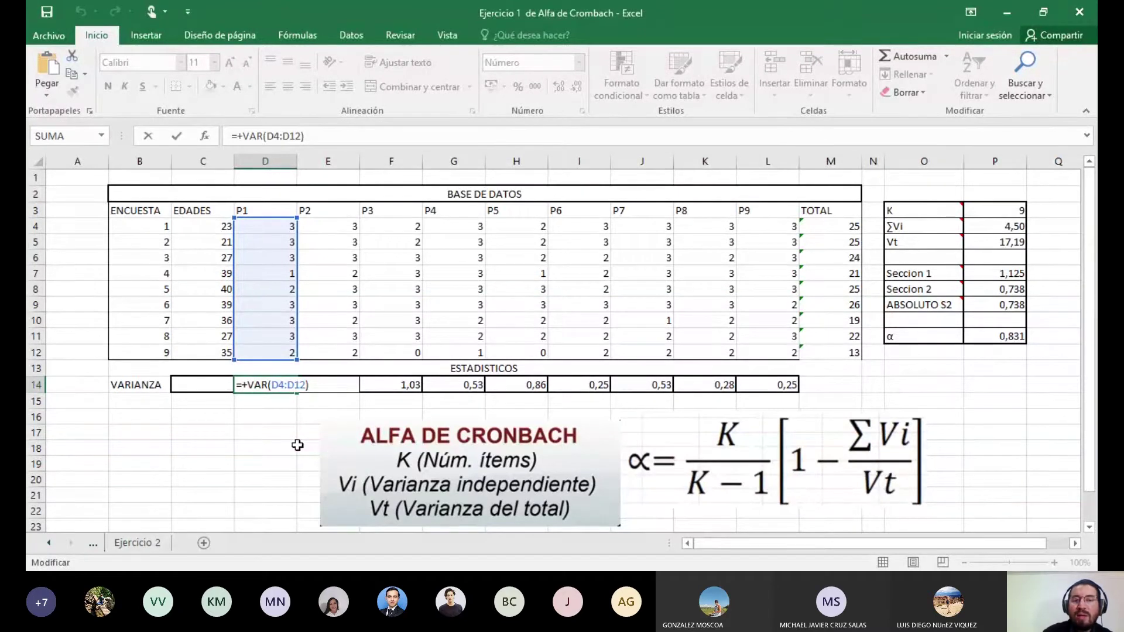
{"action": "key", "text": "ctrl+Return"}
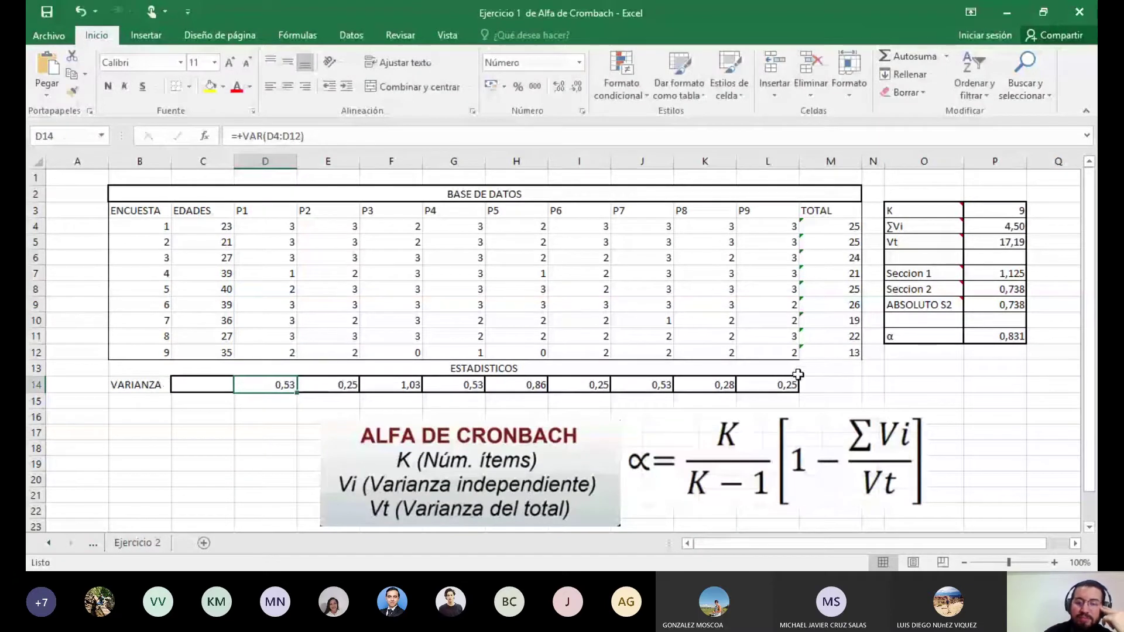
{"action": "left_click", "coordinate": [851, 395]}
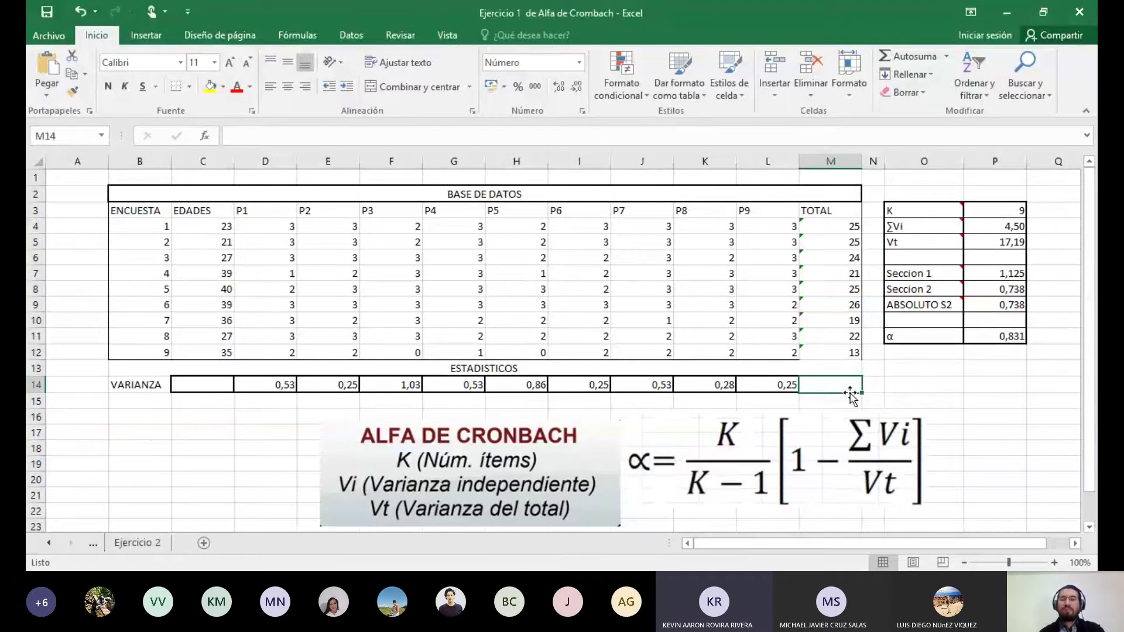
{"action": "double_click", "coordinate": [262, 393]}
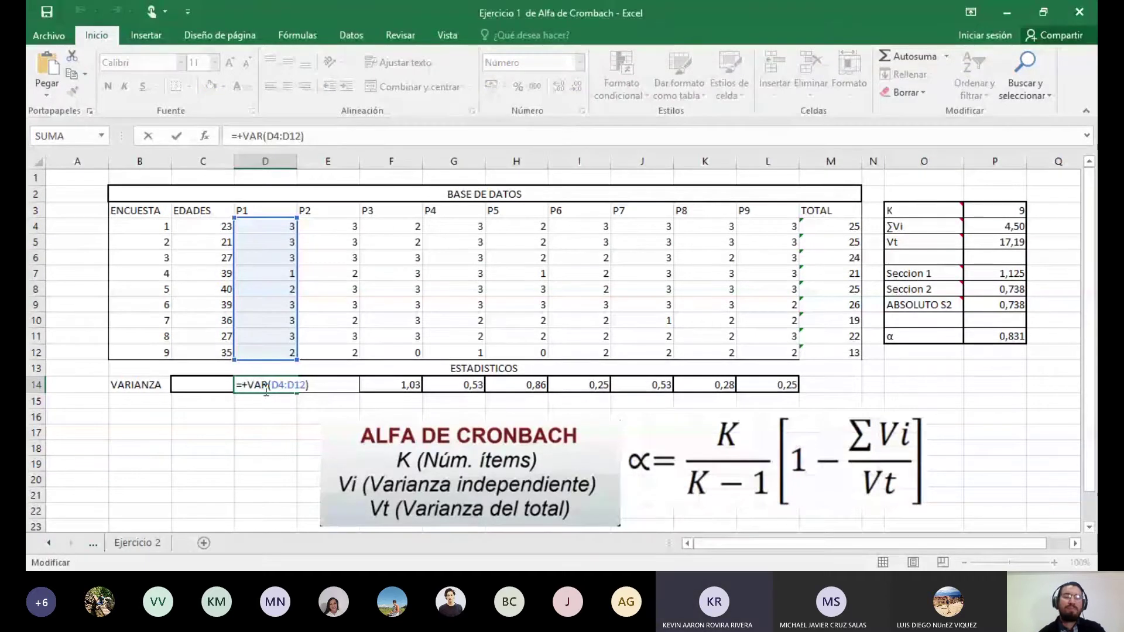
{"action": "key", "text": "ctrl+Return"}
{"action": "key", "text": "Return"}
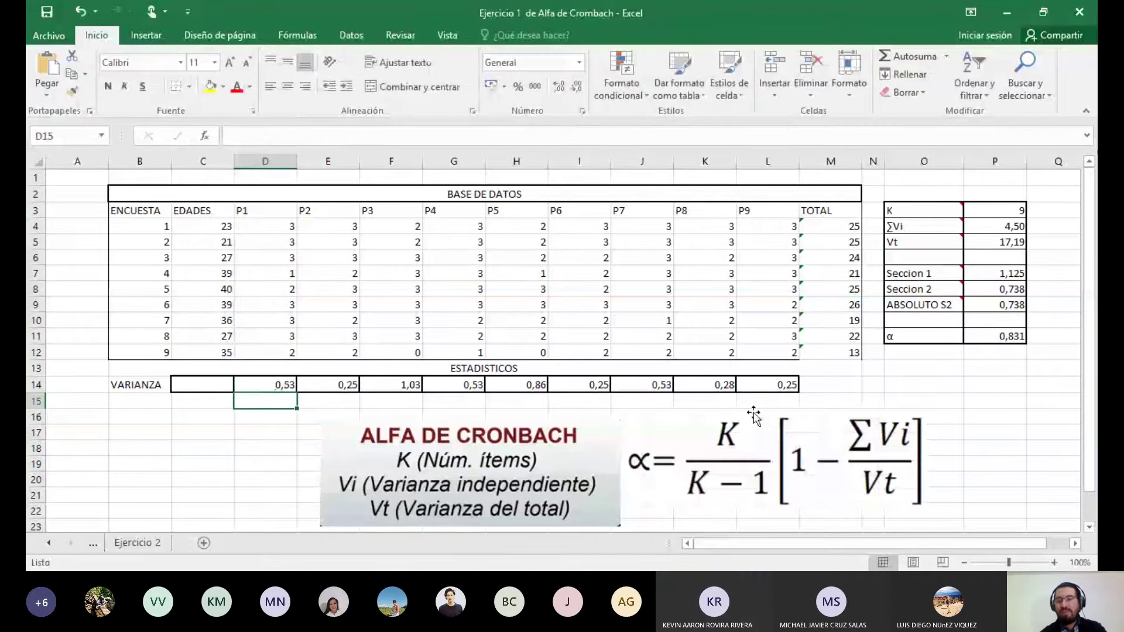
- Check the K value against the last survey number, inspect the ∑Vi formula in P4, and read the Vt comment
{"action": "left_click", "coordinate": [1004, 213]}
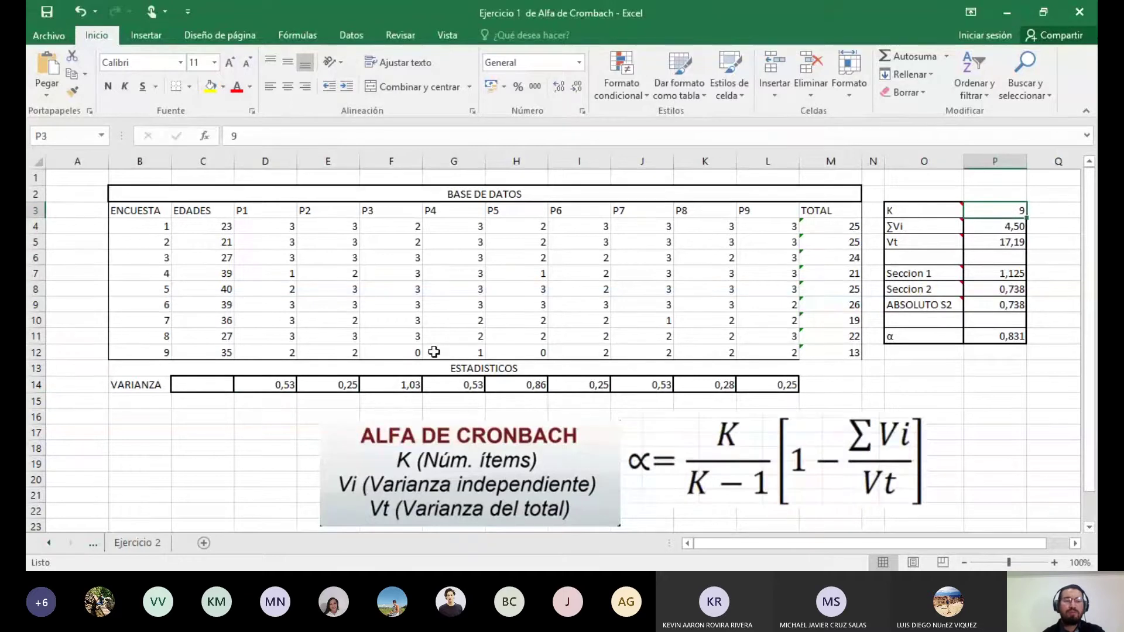
{"action": "left_click", "coordinate": [162, 350]}
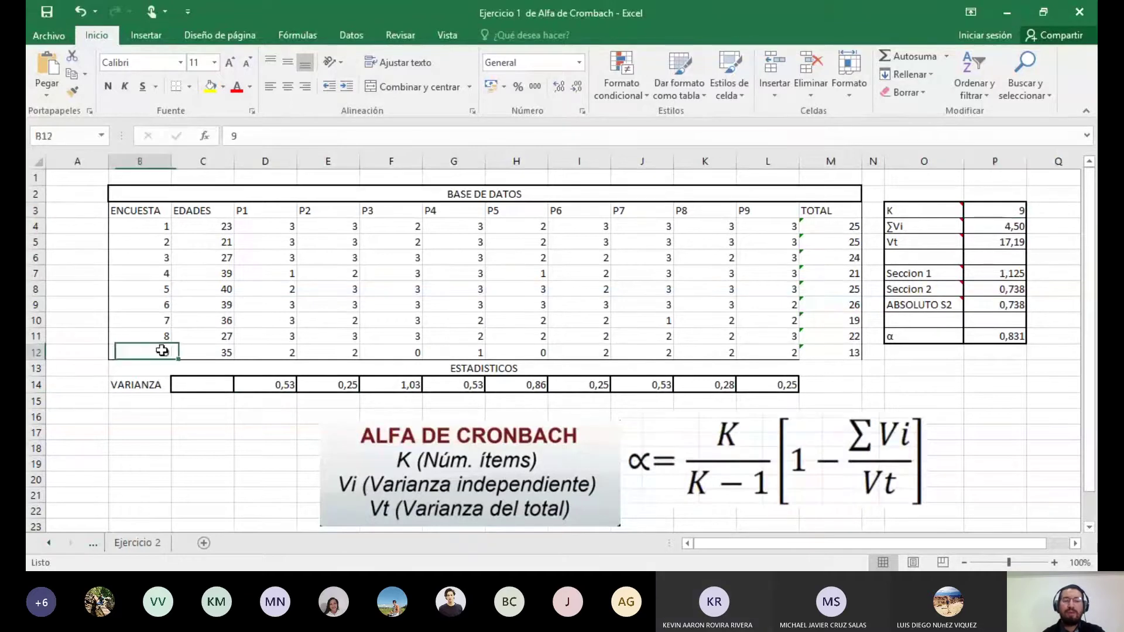
{"action": "left_click", "coordinate": [999, 227]}
{"action": "double_click", "coordinate": [998, 227]}
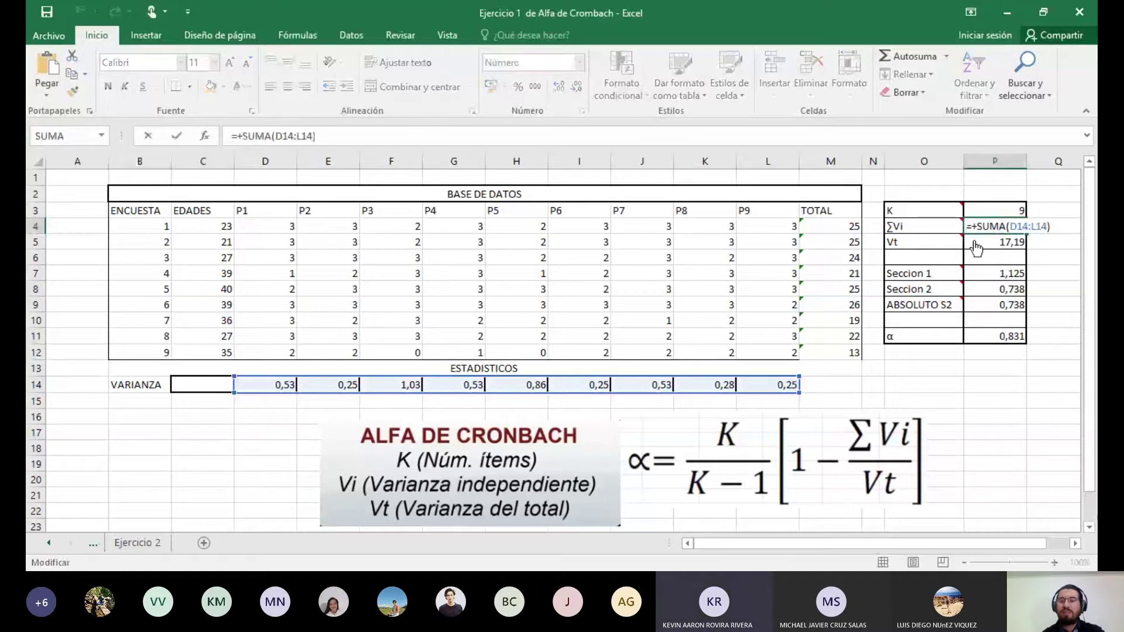
{"action": "key", "text": "Return"}
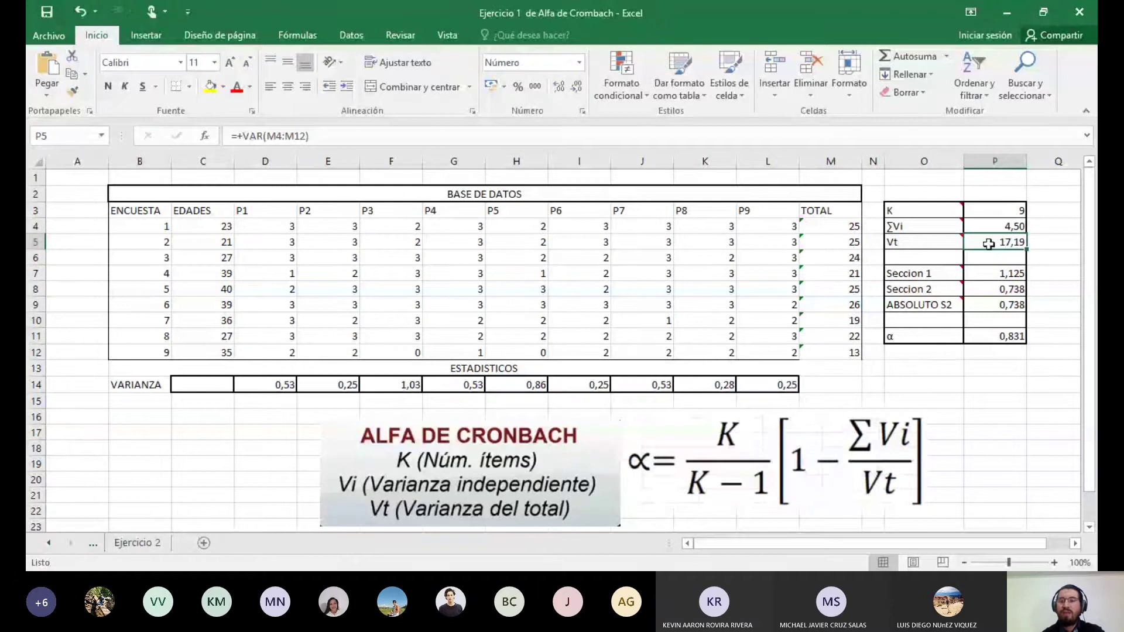
{"action": "mouse_move", "coordinate": [951, 240]}
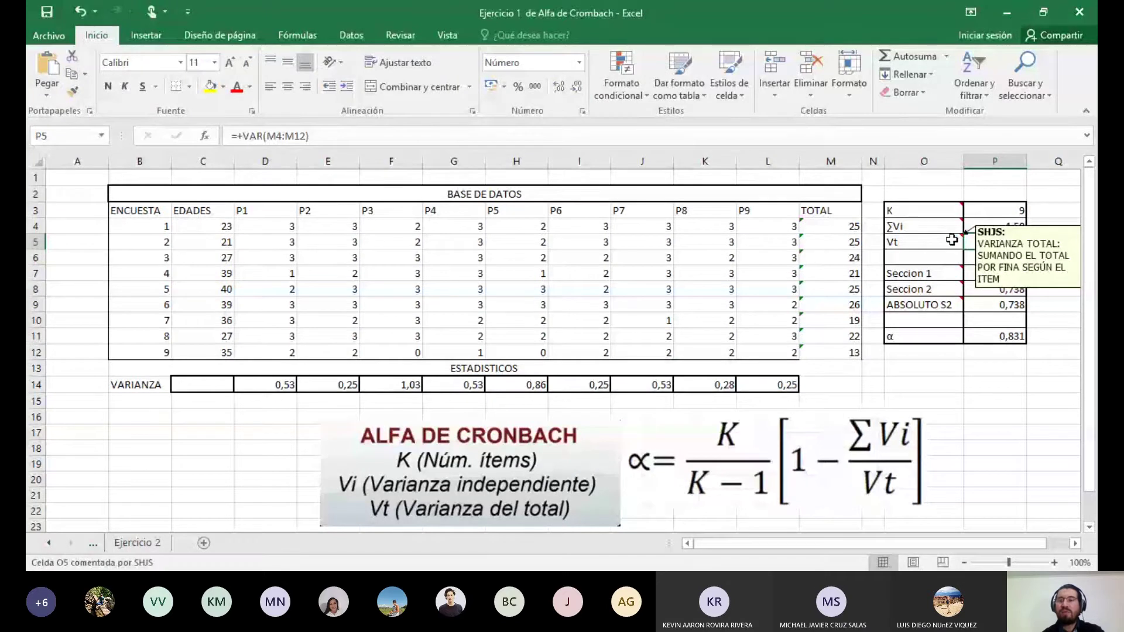
- Inspect the Vt formula in P5 and the Seccion 1 formula in P7 together with its comment, leaving both formulas as they are
{"action": "double_click", "coordinate": [993, 242]}
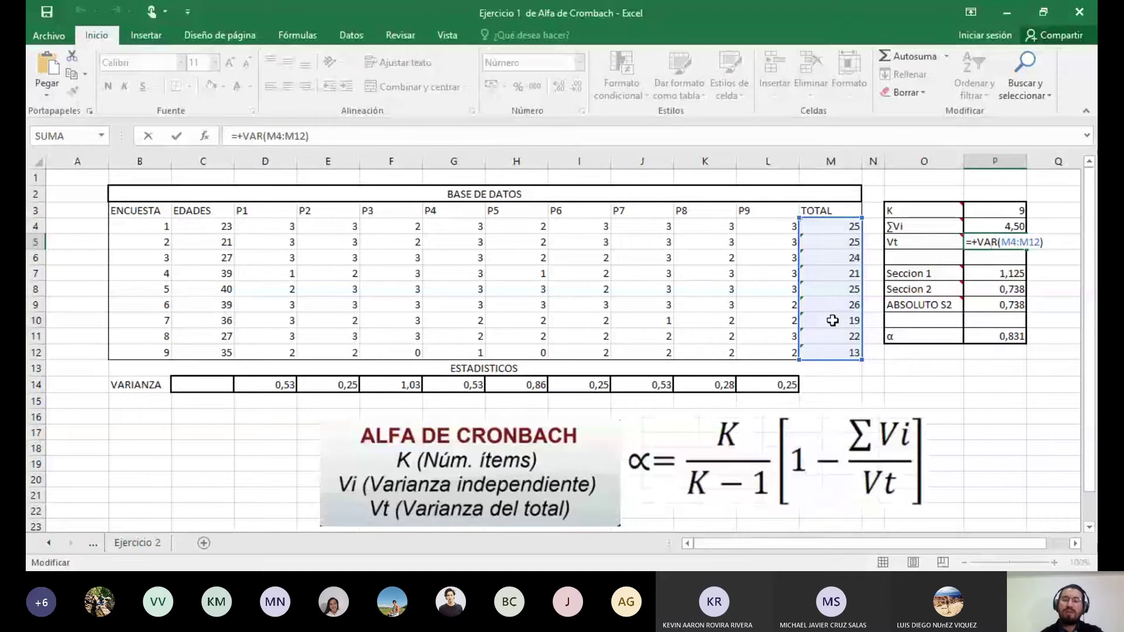
{"action": "key", "text": "Return"}
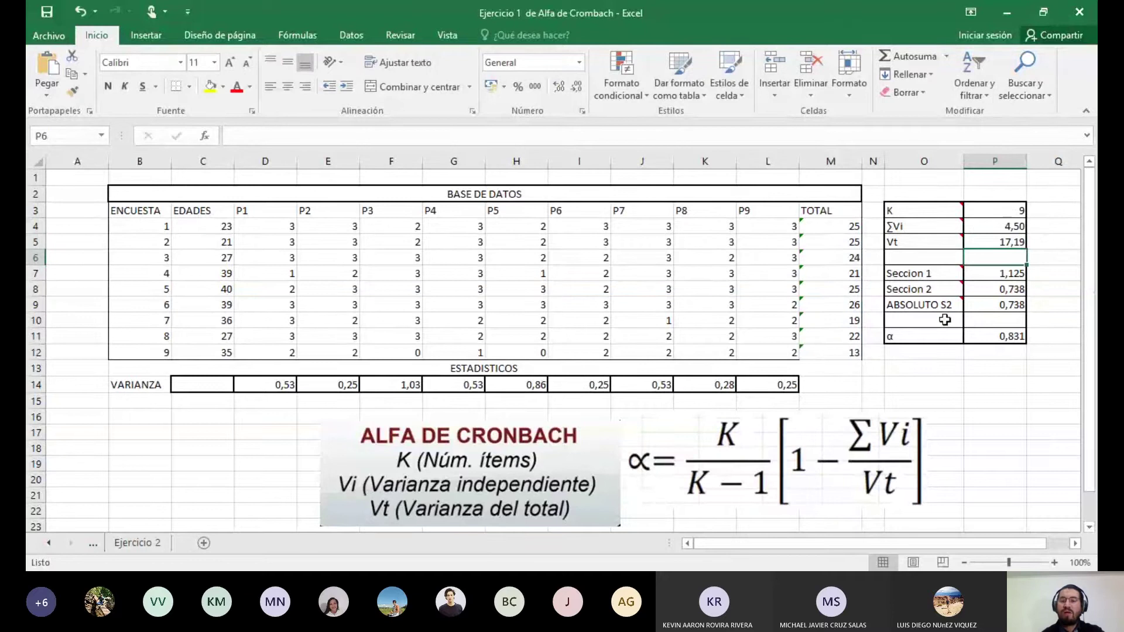
{"action": "mouse_move", "coordinate": [951, 274]}
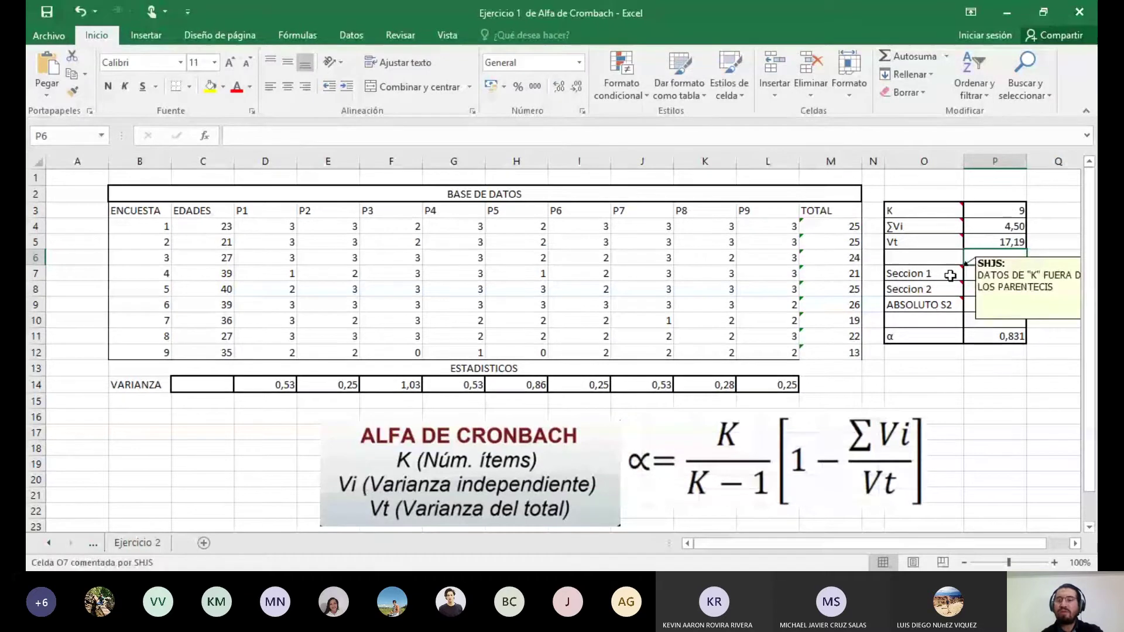
{"action": "left_click", "coordinate": [950, 274]}
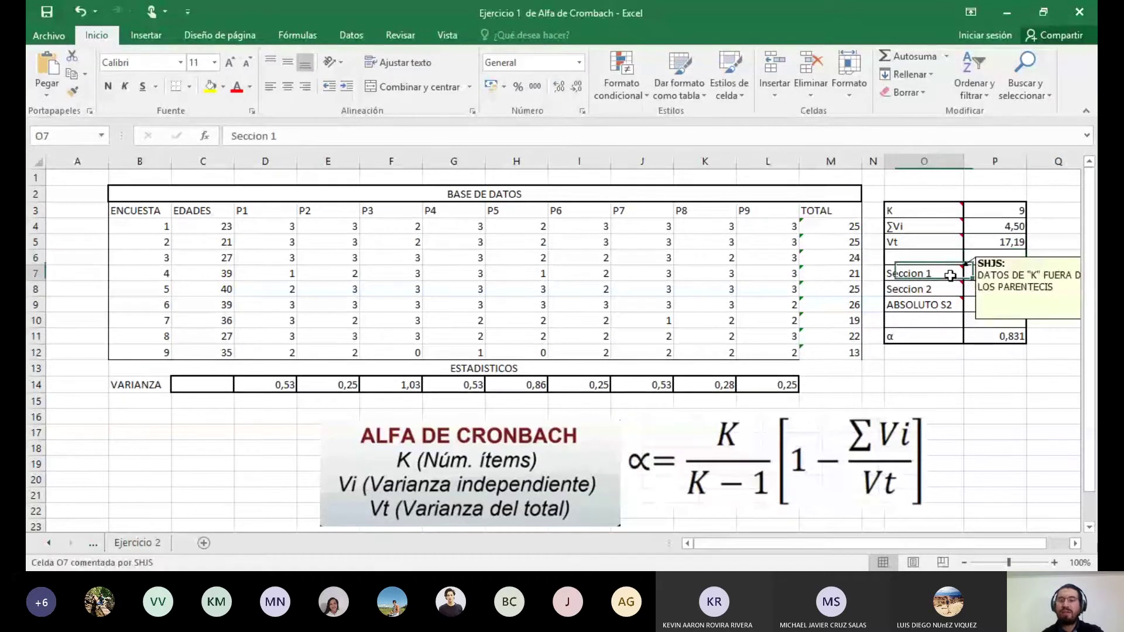
{"action": "double_click", "coordinate": [1002, 273]}
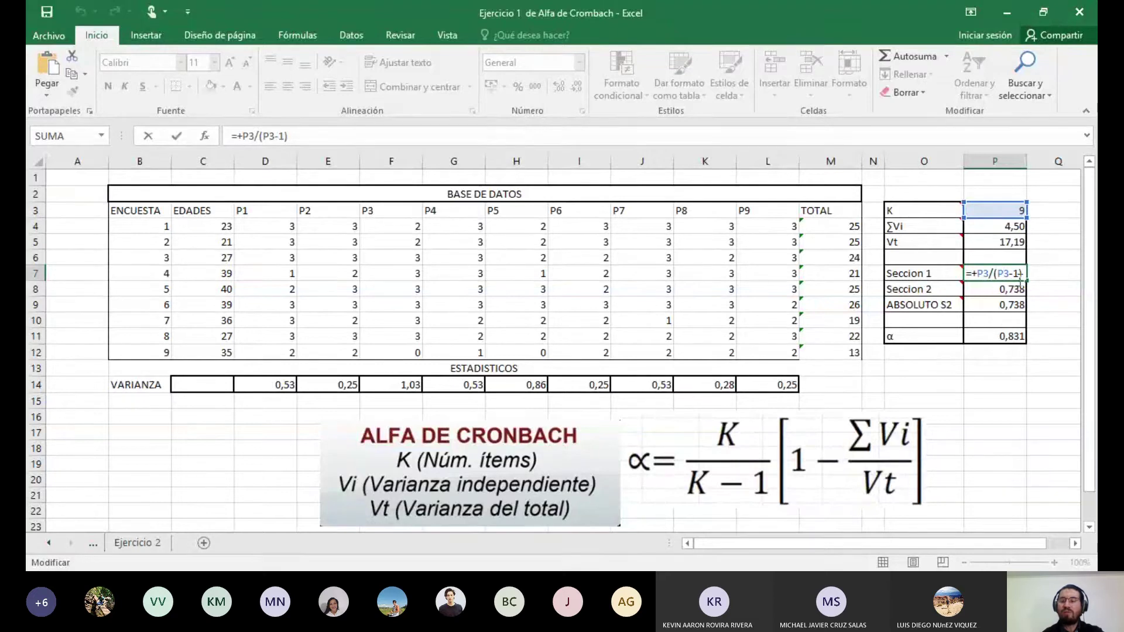
{"action": "key", "text": "Return"}
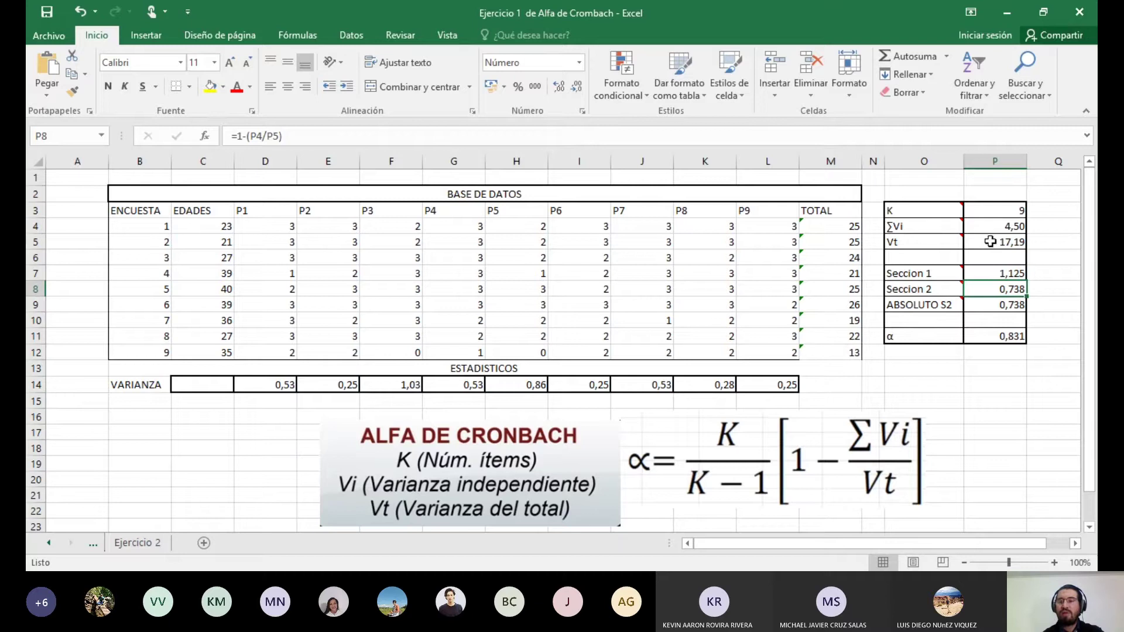
- Examine the Seccion 2 formula in P8 and recheck the Vt variance formula it refers to, without editing either one
{"action": "double_click", "coordinate": [1005, 286]}
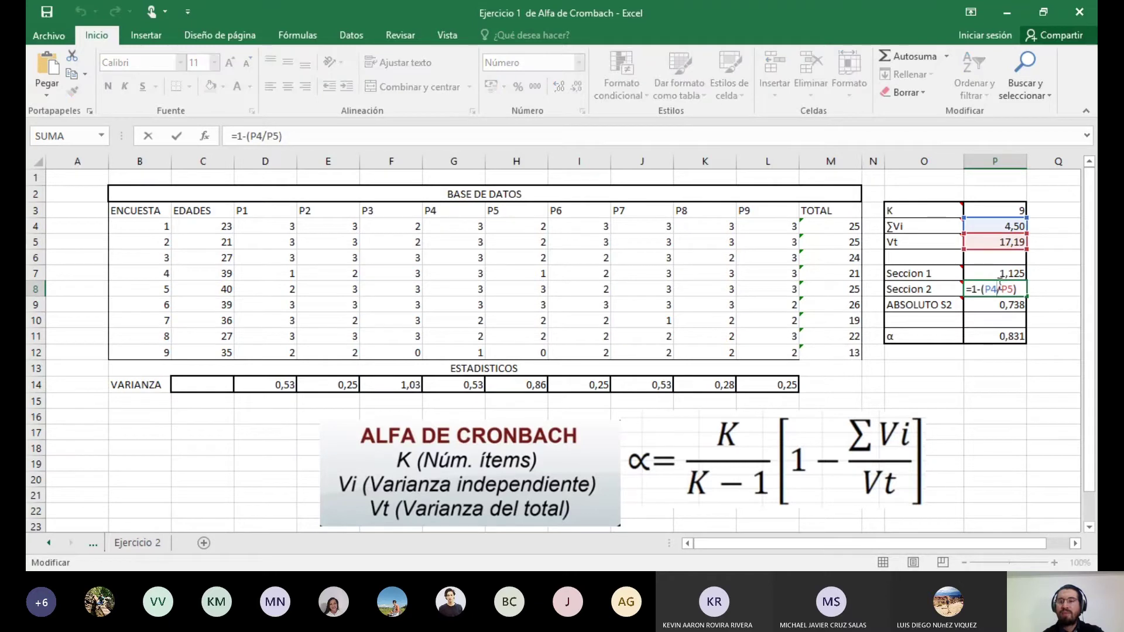
{"action": "mouse_move", "coordinate": [940, 225]}
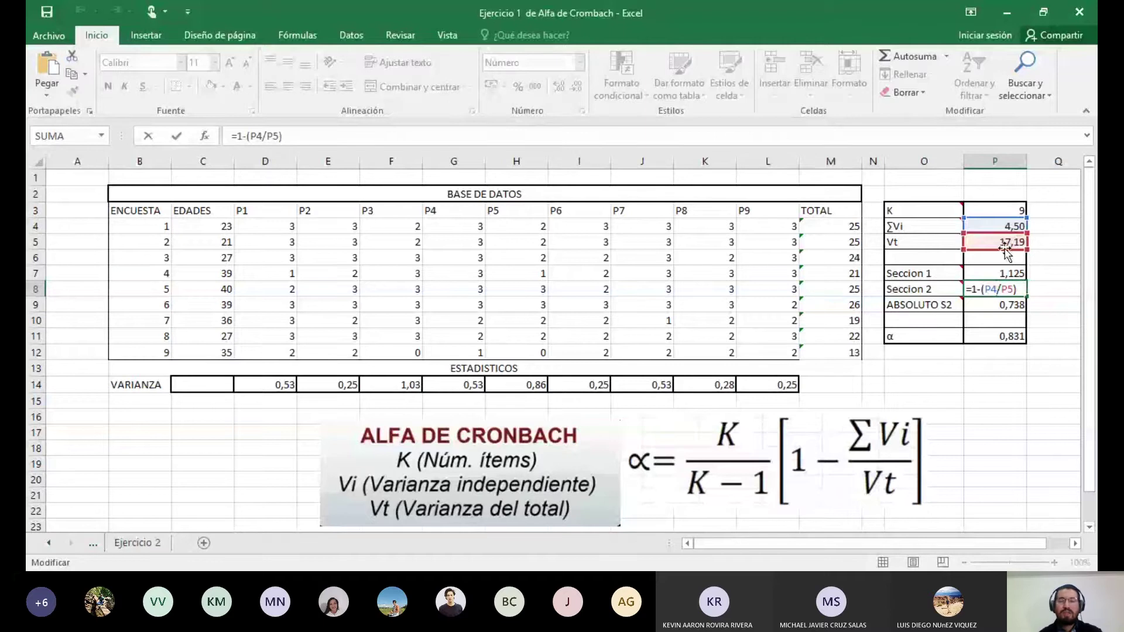
{"action": "key", "text": "ctrl+Return"}
{"action": "double_click", "coordinate": [1005, 248]}
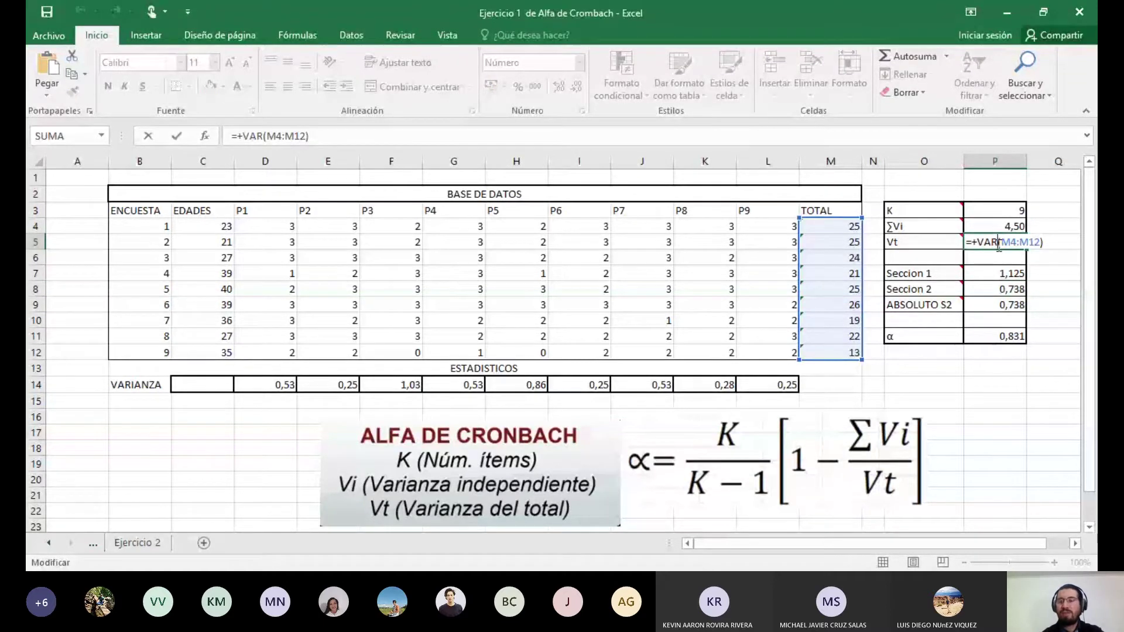
{"action": "key", "text": "Return"}
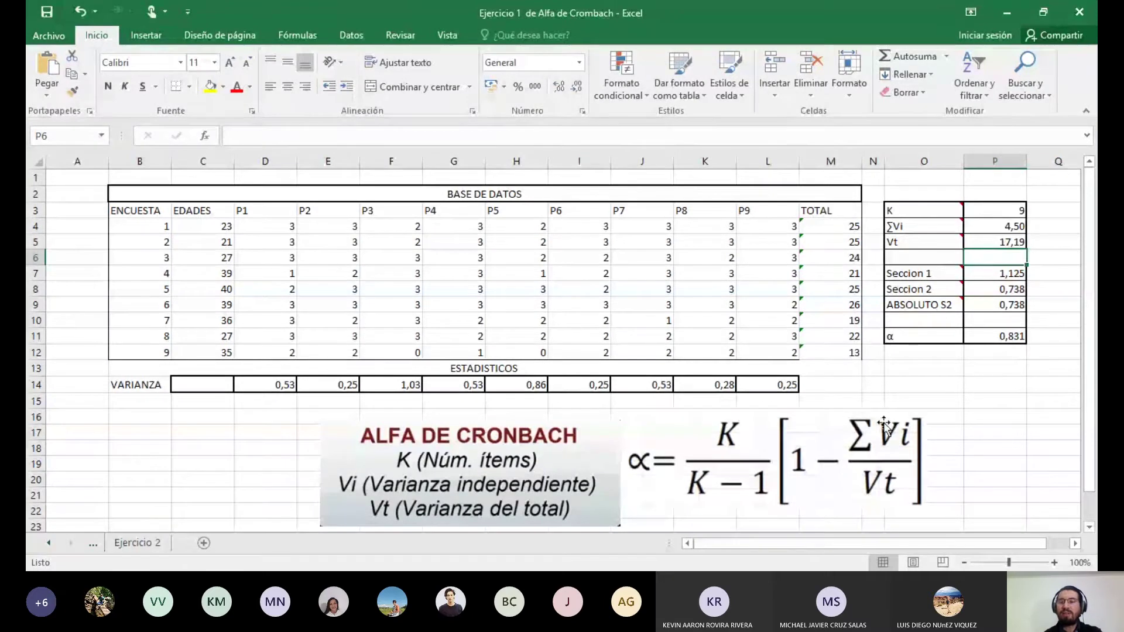
- Inspect the ABSOLUTO S2 formula in P9 and the α formula in P11, checking the Seccion 2 comment in between
{"action": "double_click", "coordinate": [993, 311]}
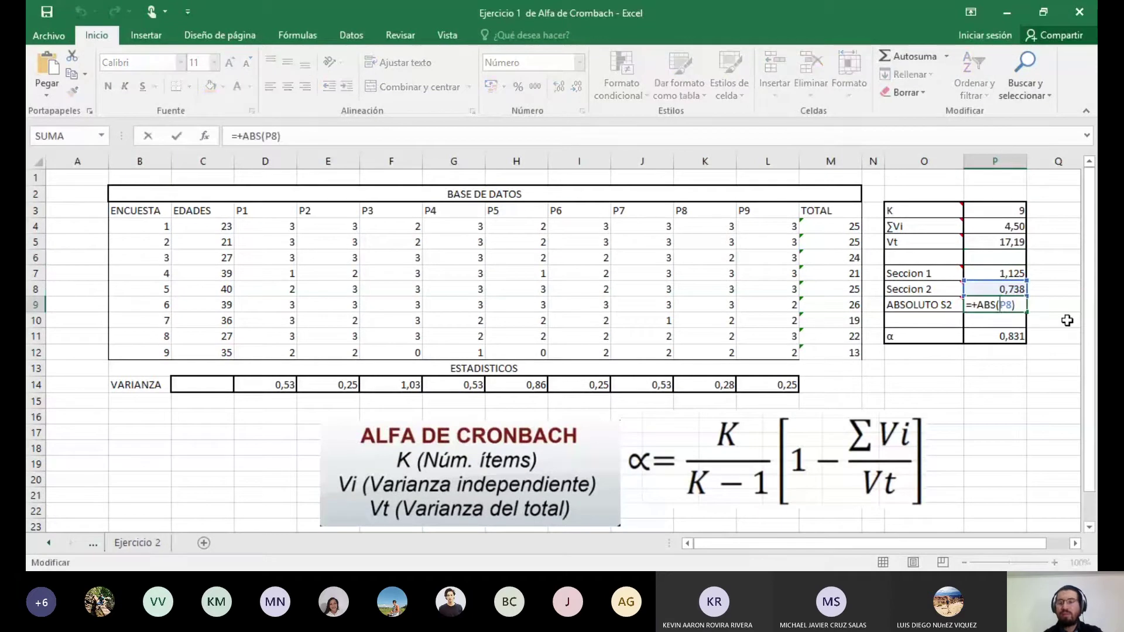
{"action": "key", "text": "Return"}
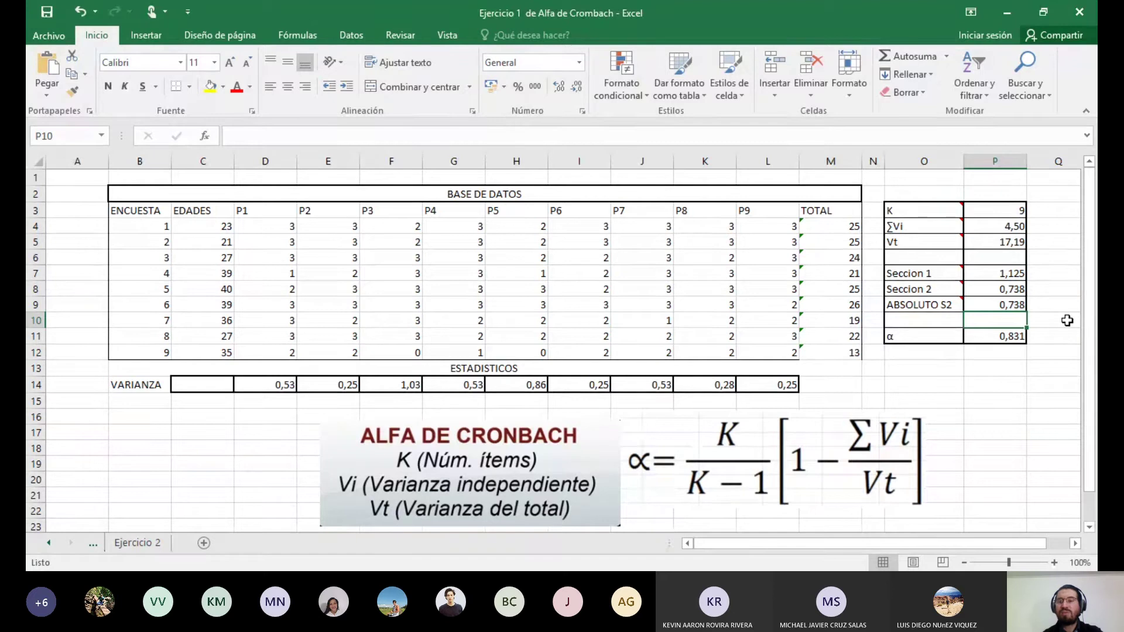
{"action": "mouse_move", "coordinate": [945, 293]}
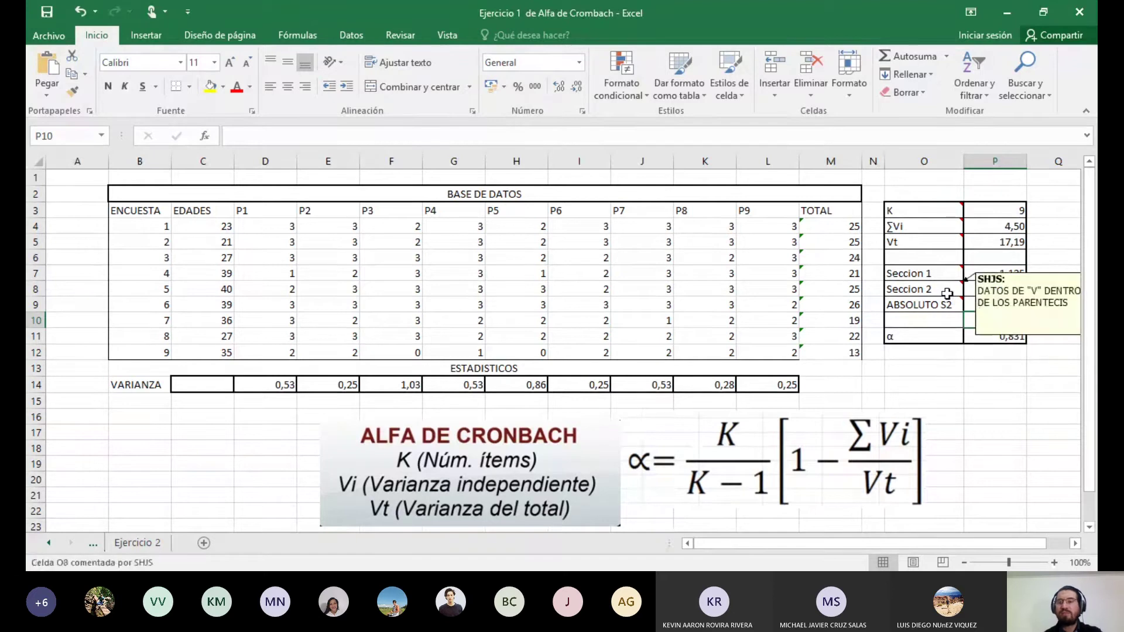
{"action": "double_click", "coordinate": [982, 331]}
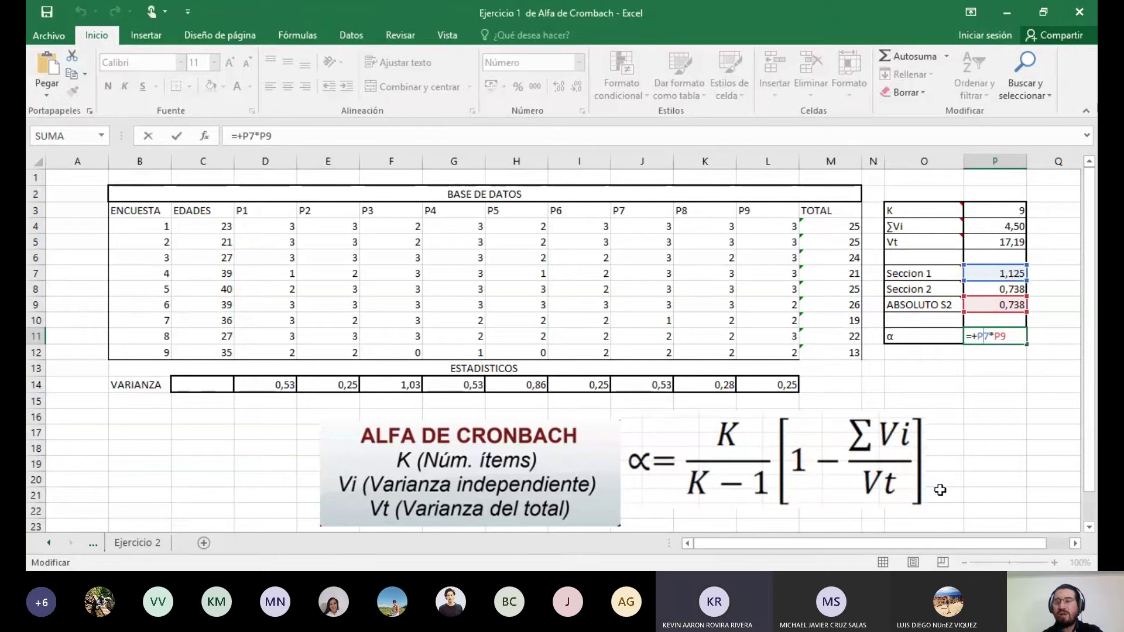
{"action": "key", "text": "Return"}
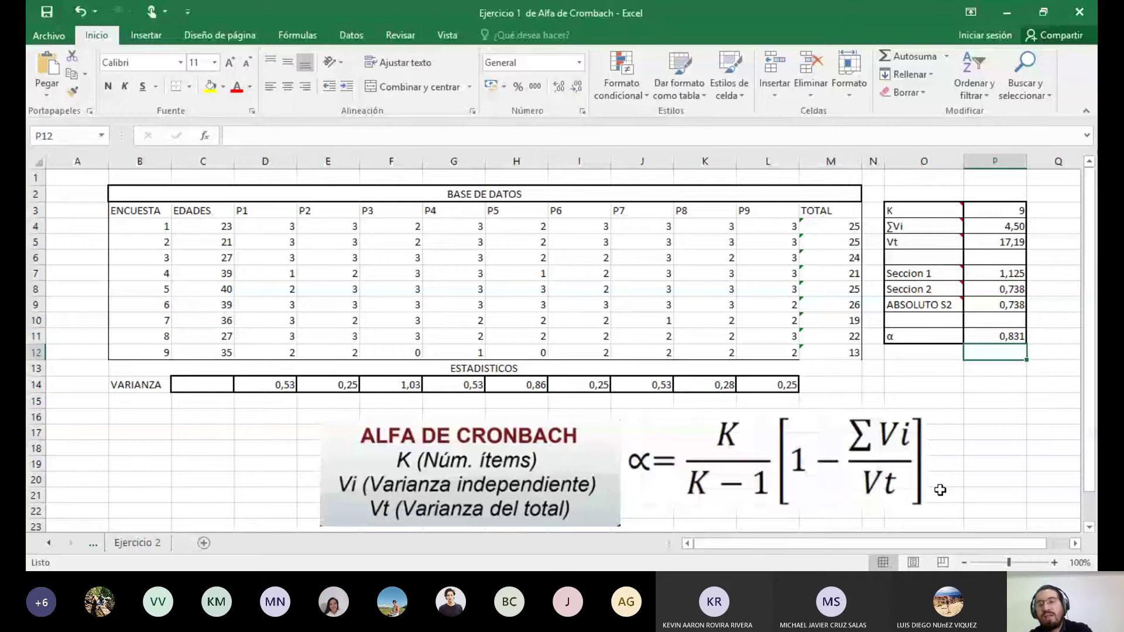
{"action": "left_click", "coordinate": [1003, 384]}
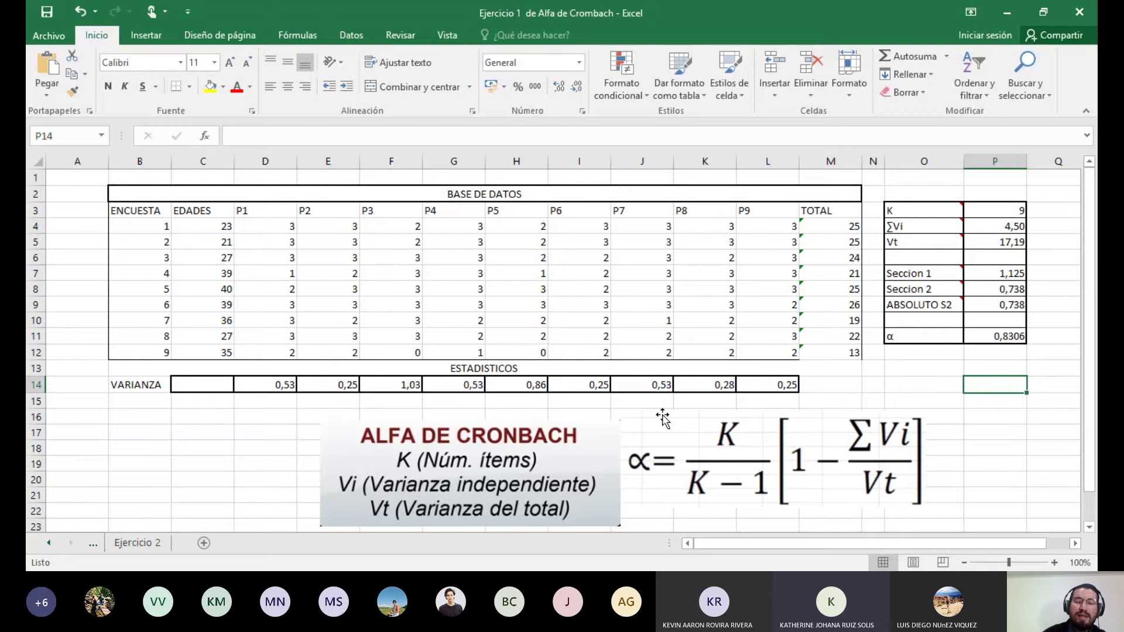
- Open the Ejercicio 2 sheet and look across its response table from item 1 to the Total column
{"action": "left_click", "coordinate": [142, 542]}
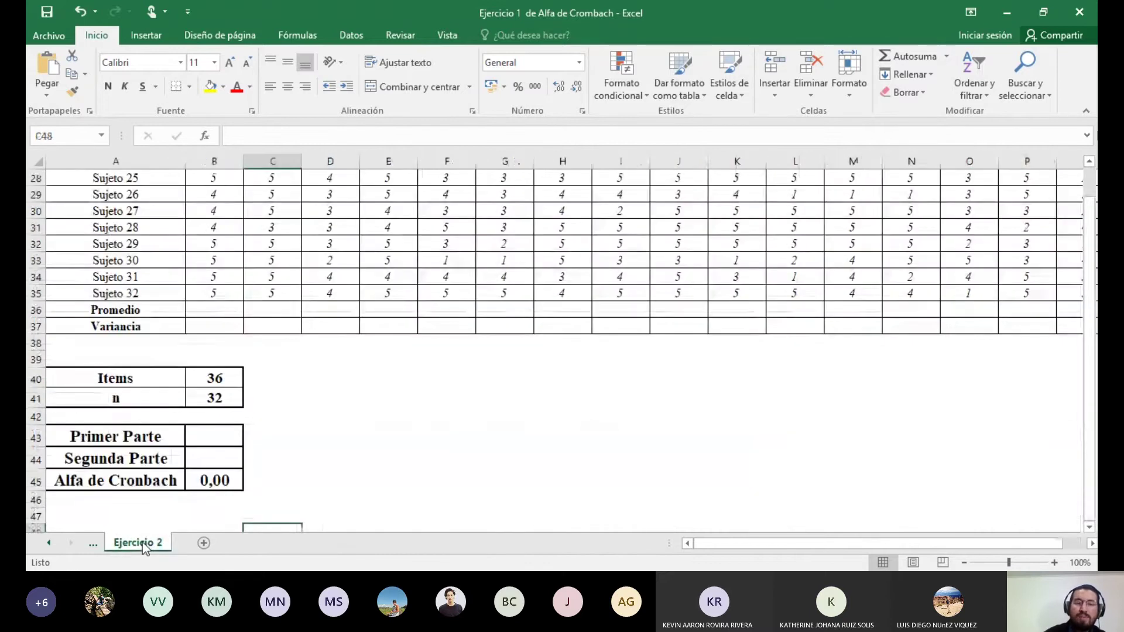
{"action": "scroll", "coordinate": [470, 444], "scroll_direction": "up", "scroll_amount": 8}
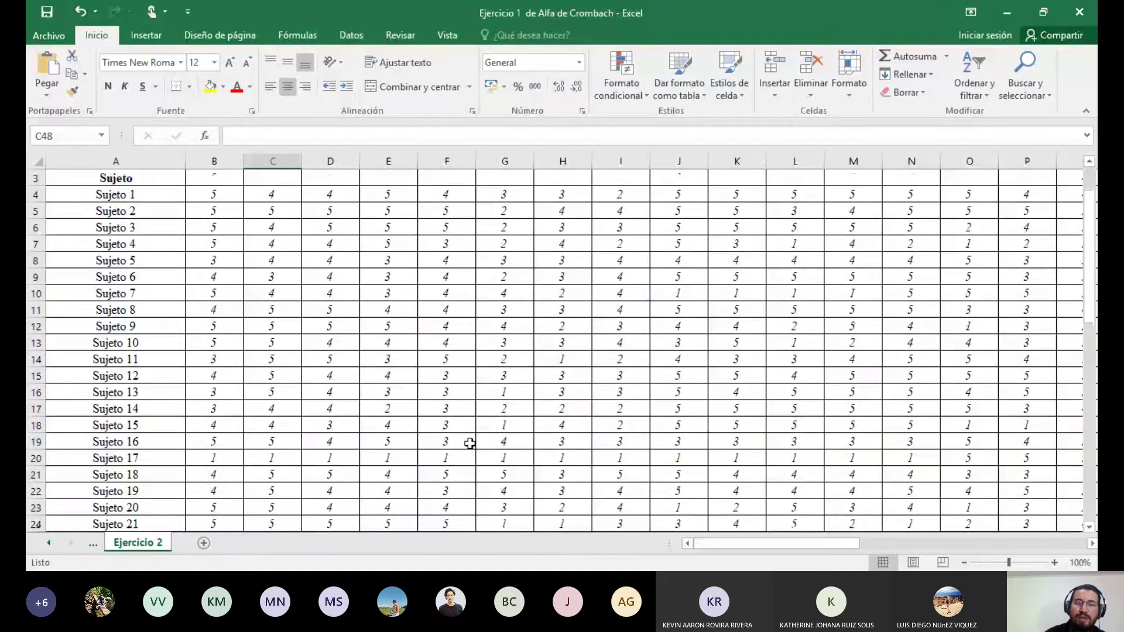
{"action": "scroll", "coordinate": [471, 444], "scroll_direction": "up", "scroll_amount": 1}
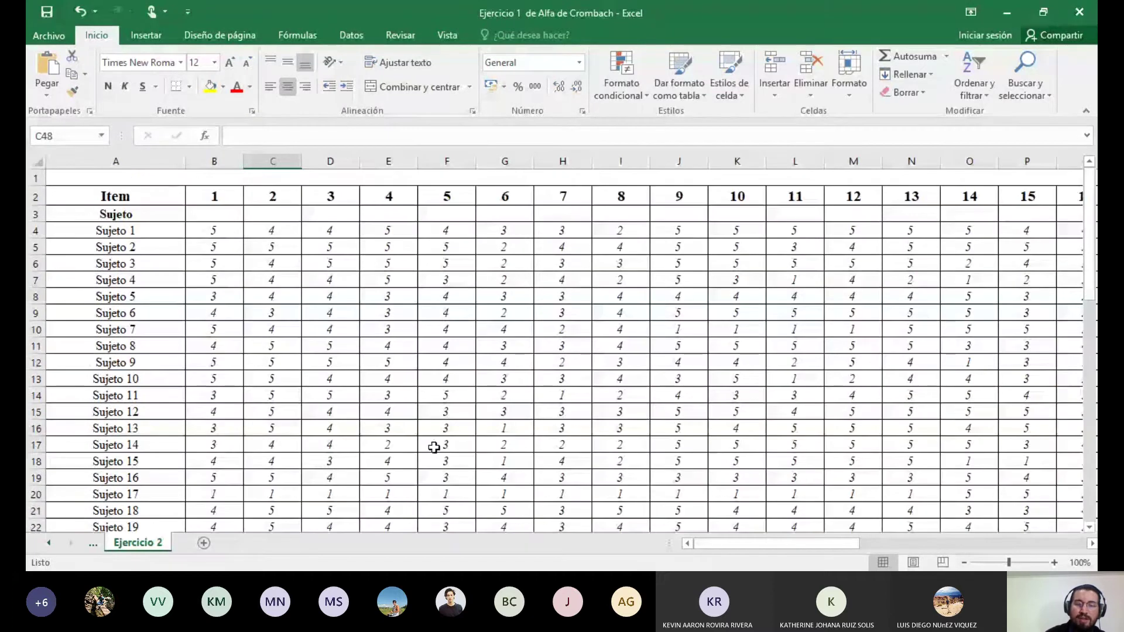
{"action": "left_click_drag", "start_coordinate": [810, 544], "coordinate": [872, 538]}
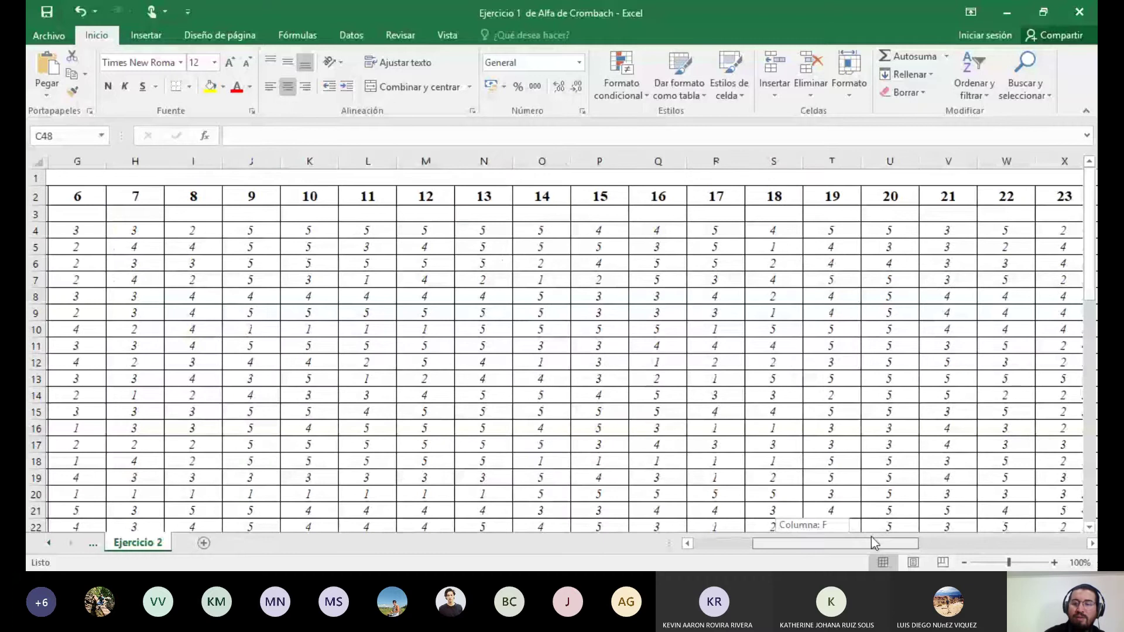
{"action": "left_click_drag", "start_coordinate": [871, 537], "coordinate": [986, 563]}
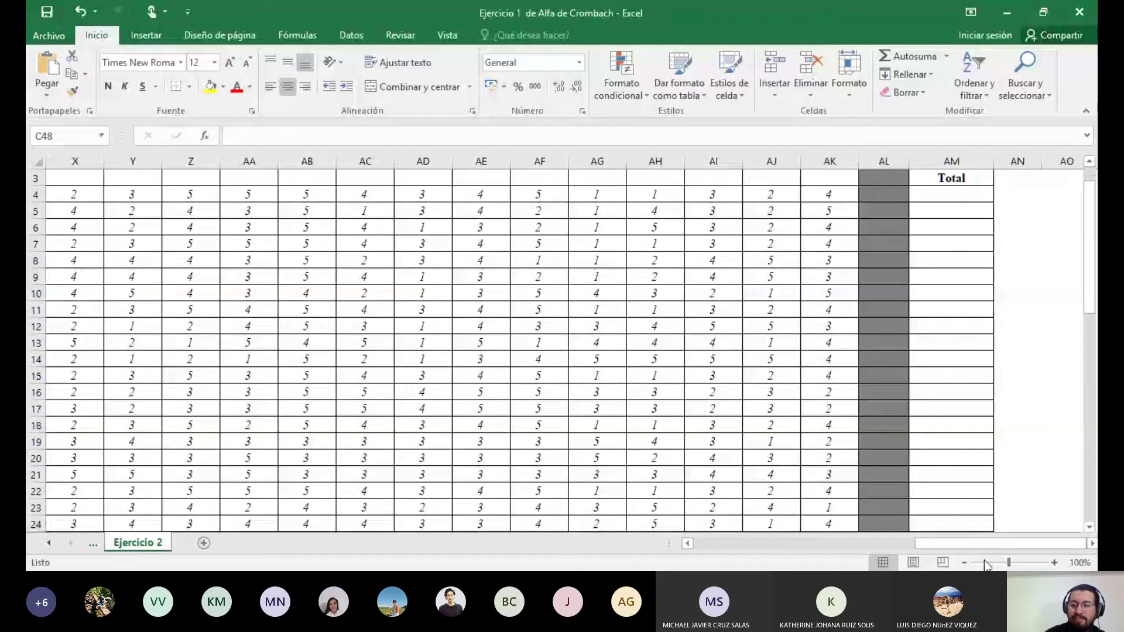
- Reduce the sheet zoom to 70% and inspect the Alfa de Cronbach formula in B45
{"action": "left_click", "coordinate": [963, 563]}
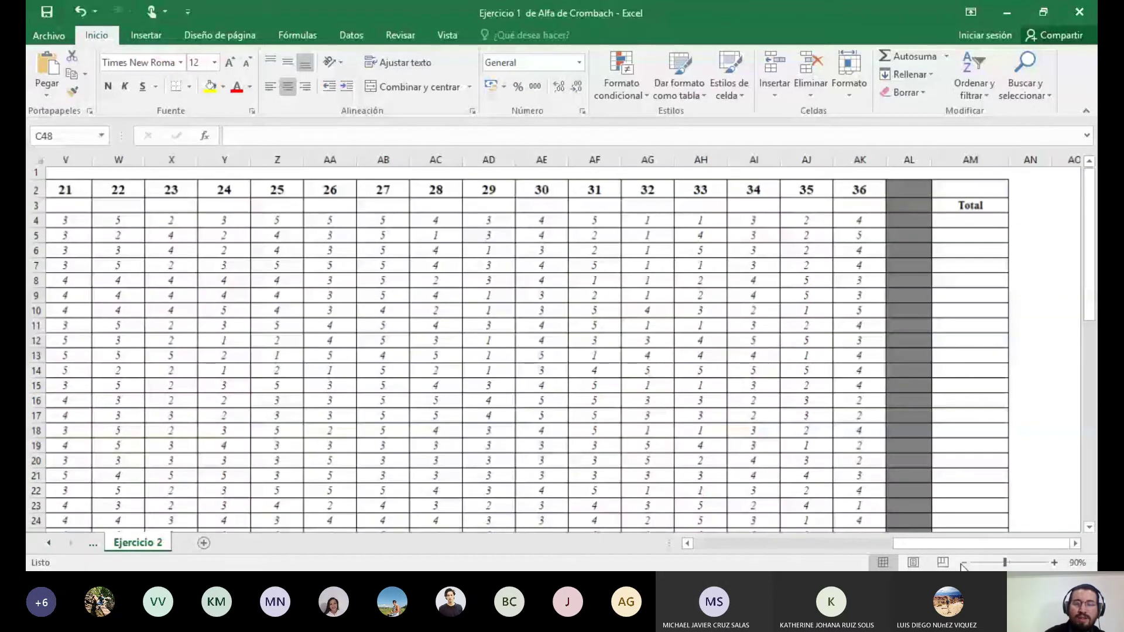
{"action": "left_click", "coordinate": [963, 563]}
{"action": "left_click", "coordinate": [963, 564]}
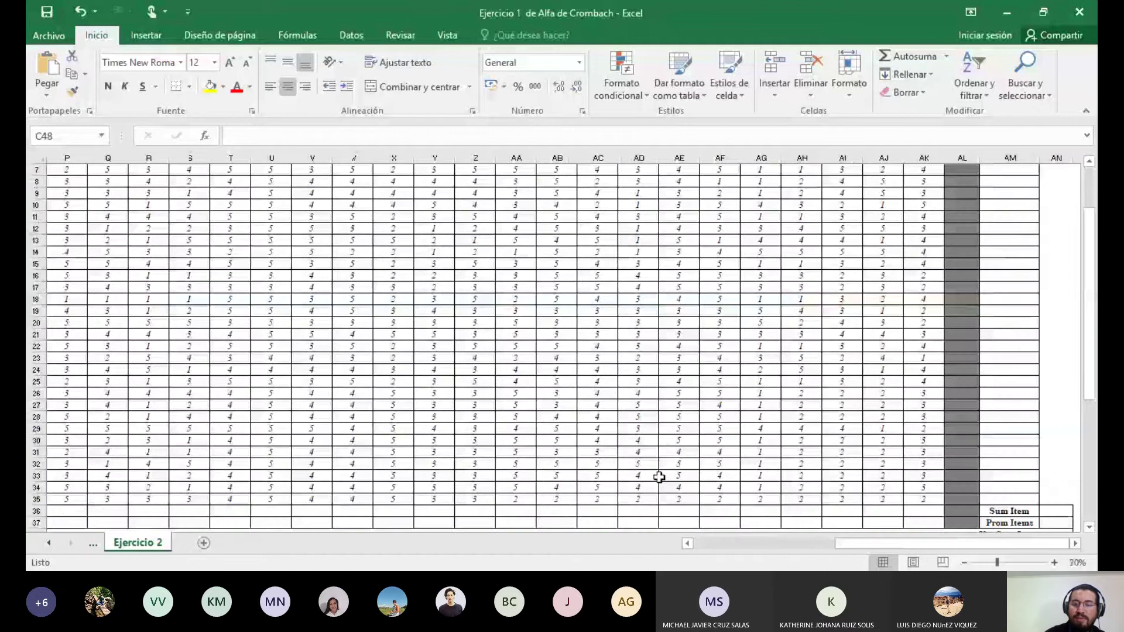
{"action": "left_click", "coordinate": [756, 544]}
{"action": "left_click", "coordinate": [756, 543]}
{"action": "scroll", "coordinate": [379, 484], "scroll_direction": "down", "scroll_amount": 5}
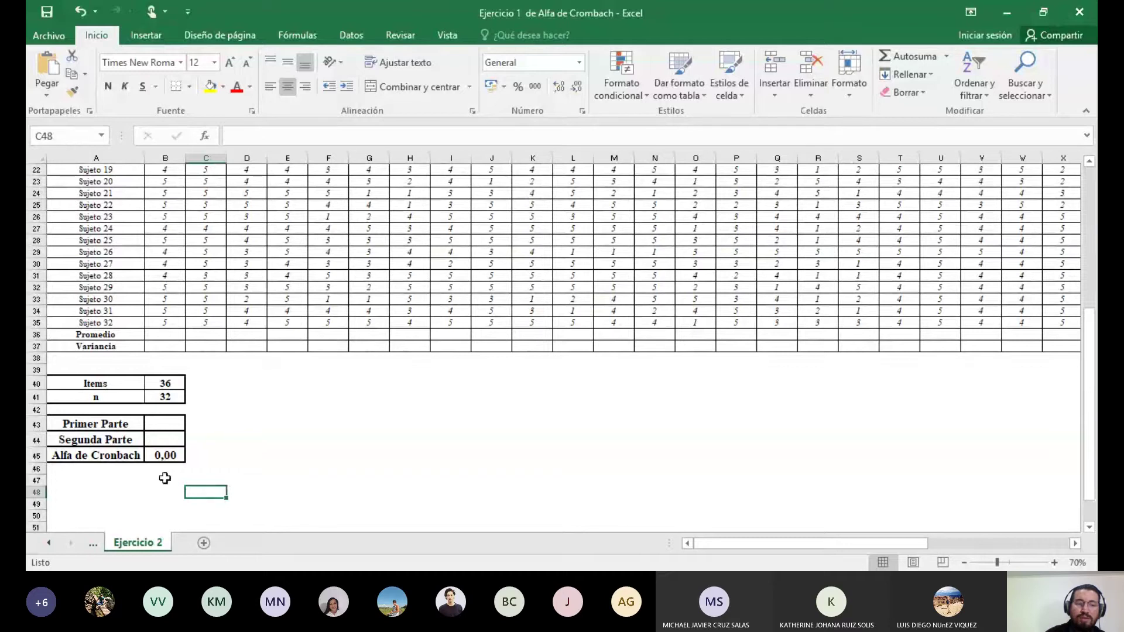
{"action": "left_click", "coordinate": [166, 455]}
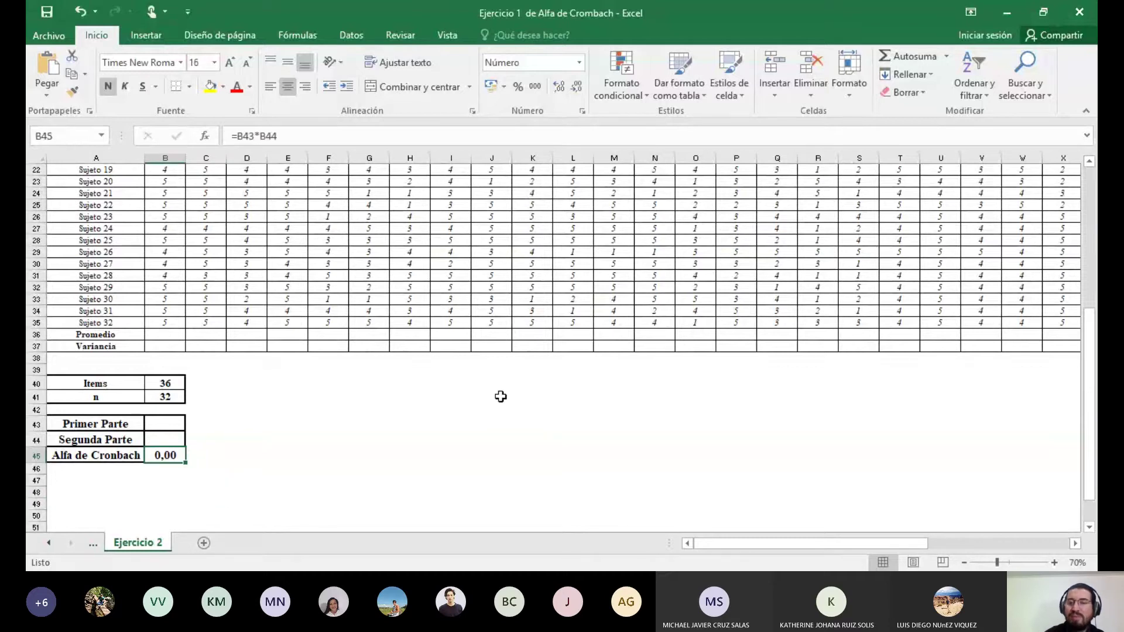
- Look over the subjects' responses from Sujeto 1 to Sujeto 32 and the Promedio, Variancia and Items blocks below them
{"action": "scroll", "coordinate": [500, 397], "scroll_direction": "up", "scroll_amount": 3}
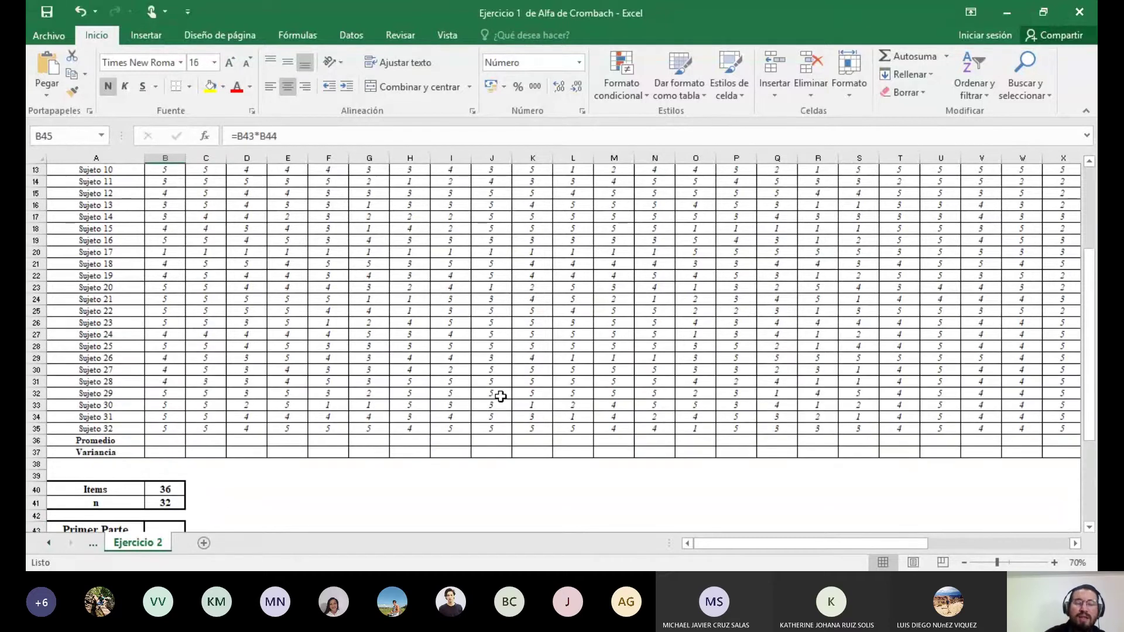
{"action": "scroll", "coordinate": [501, 397], "scroll_direction": "up", "scroll_amount": 4}
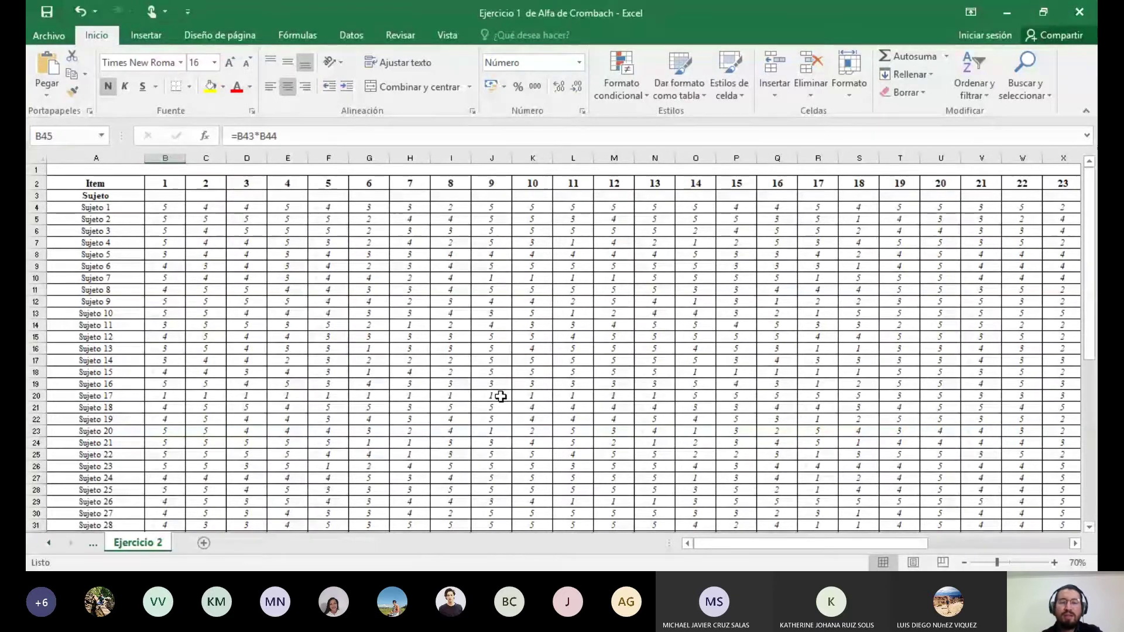
{"action": "scroll", "coordinate": [534, 400], "scroll_direction": "down", "scroll_amount": 1}
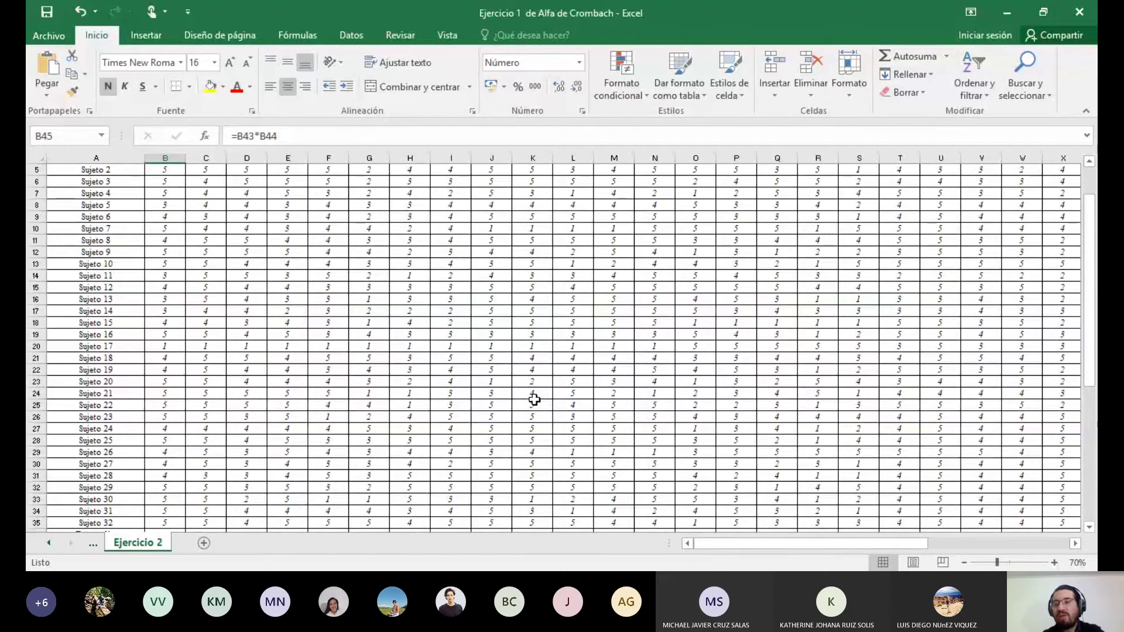
{"action": "scroll", "coordinate": [534, 400], "scroll_direction": "down", "scroll_amount": 2}
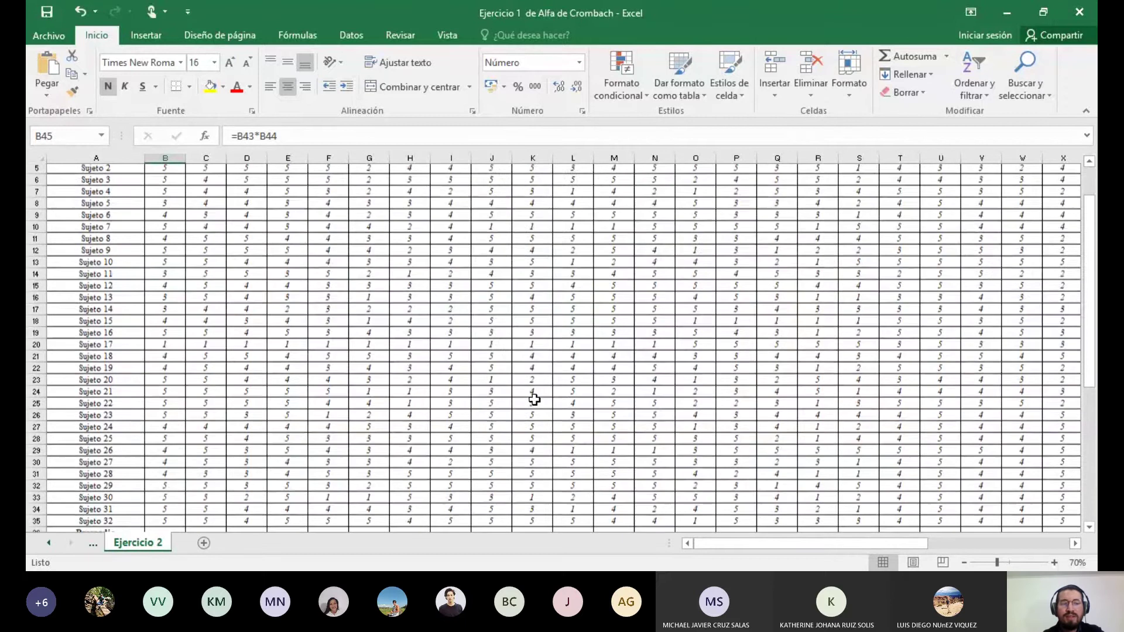
{"action": "scroll", "coordinate": [392, 442], "scroll_direction": "down", "scroll_amount": 2}
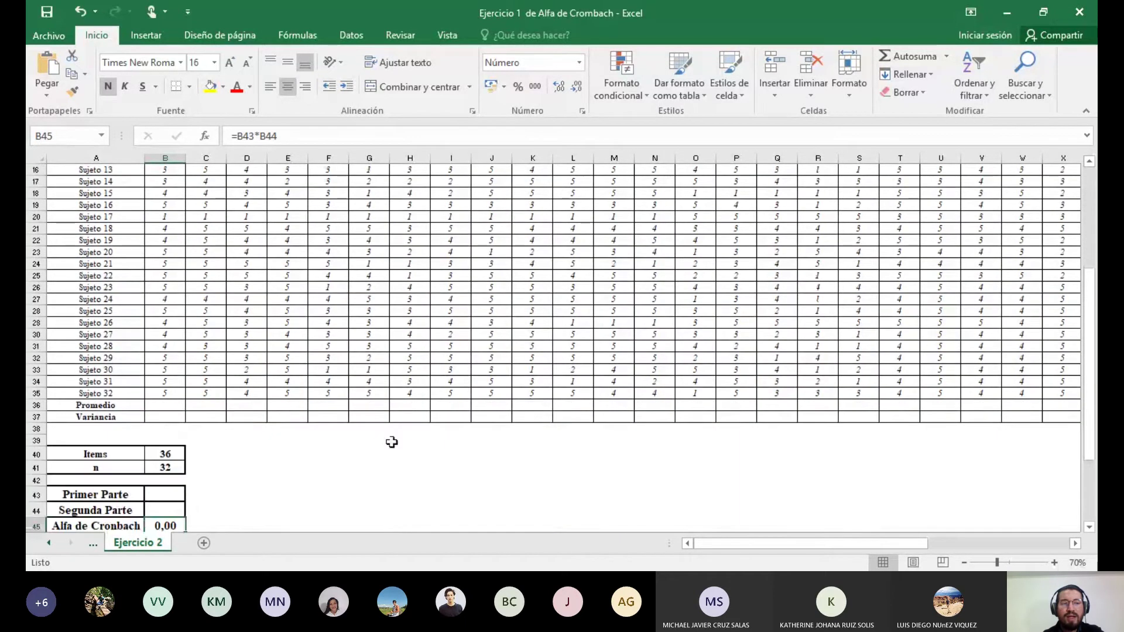
{"action": "scroll", "coordinate": [329, 374], "scroll_direction": "up", "scroll_amount": 5}
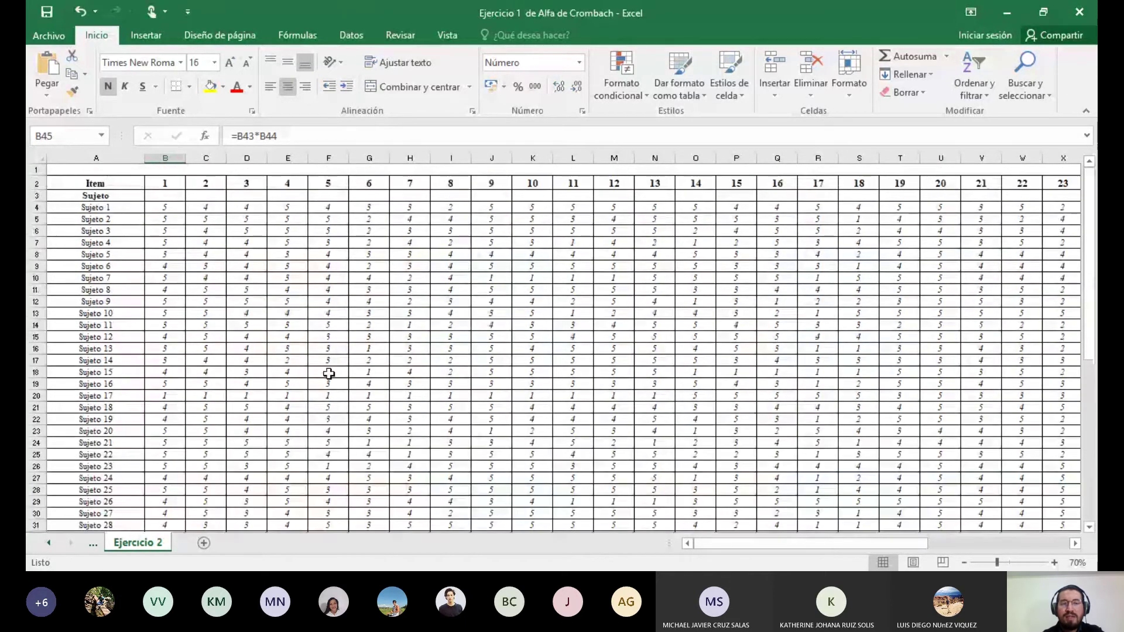
- Highlight the responses of Sujeto 4 to Sujeto 27 for items 4 to 18, and select the Primer Parte result cell B43
{"action": "left_click", "coordinate": [298, 247]}
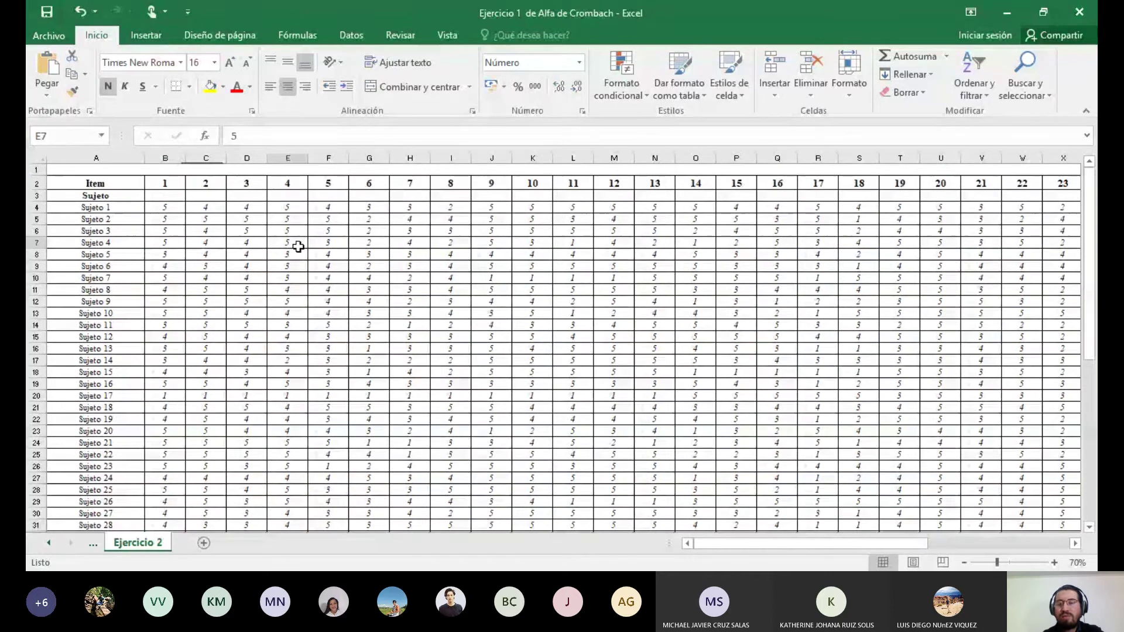
{"action": "left_click_drag", "start_coordinate": [298, 246], "coordinate": [859, 513]}
{"action": "scroll", "coordinate": [197, 440], "scroll_direction": "down", "scroll_amount": 5}
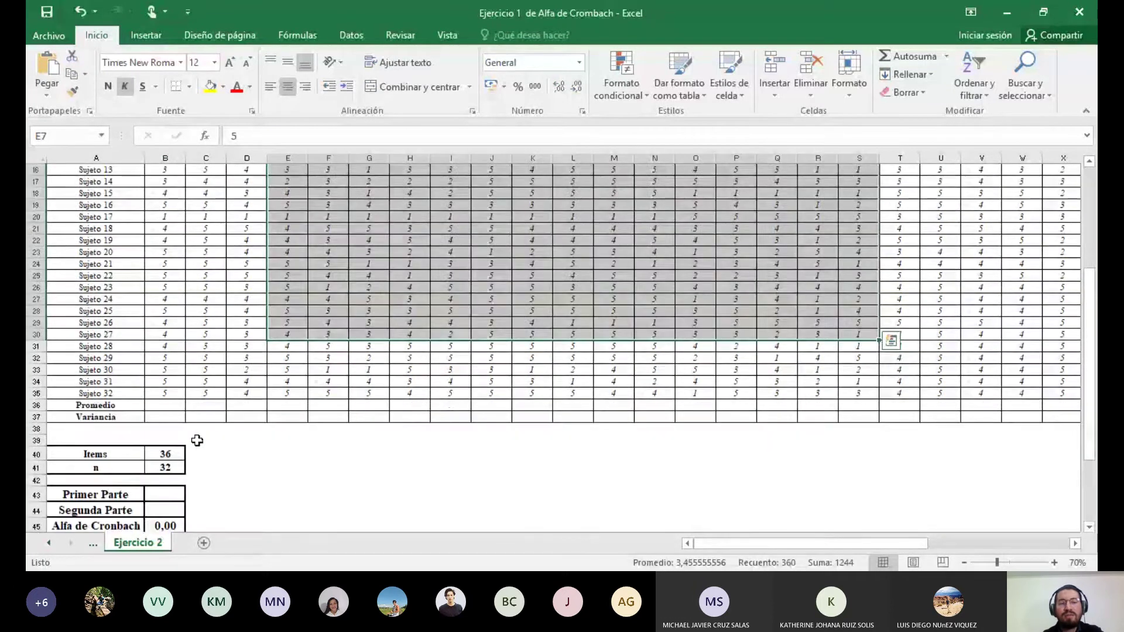
{"action": "scroll", "coordinate": [197, 441], "scroll_direction": "down", "scroll_amount": 2}
{"action": "left_click", "coordinate": [174, 446]}
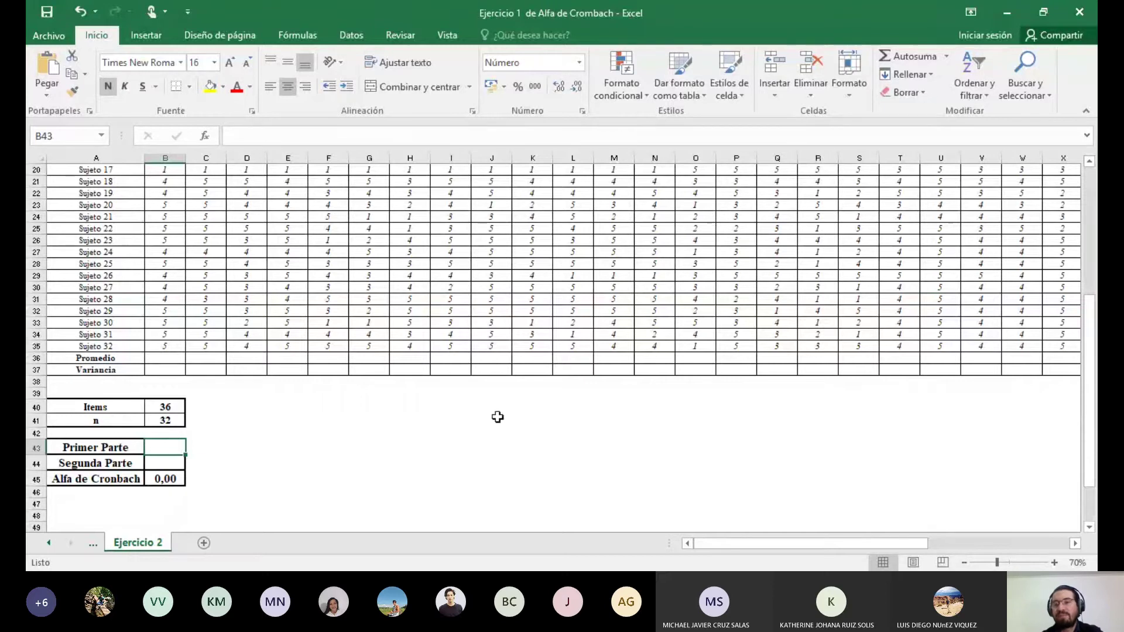
{"action": "scroll", "coordinate": [547, 423], "scroll_direction": "up", "scroll_amount": 1}
{"action": "scroll", "coordinate": [547, 423], "scroll_direction": "up", "scroll_amount": 2}
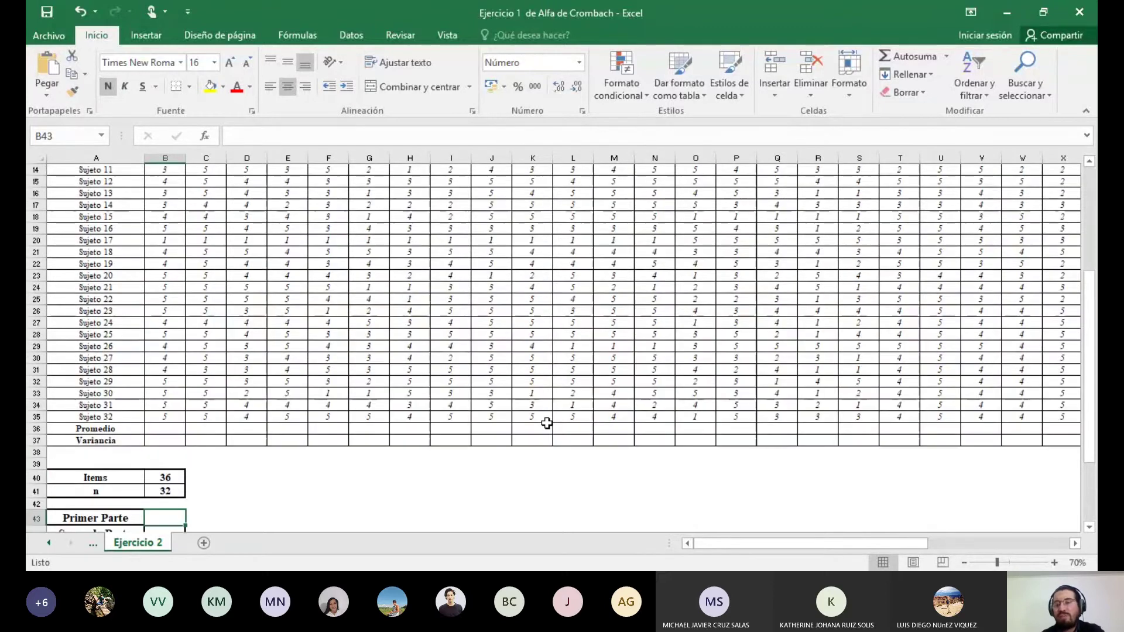
- Highlight the responses of Sujeto 5 to Sujeto 23 for items 3 to 20, and look at the result blocks below the table
{"action": "scroll", "coordinate": [547, 423], "scroll_direction": "up", "scroll_amount": 5}
{"action": "left_click", "coordinate": [242, 253]}
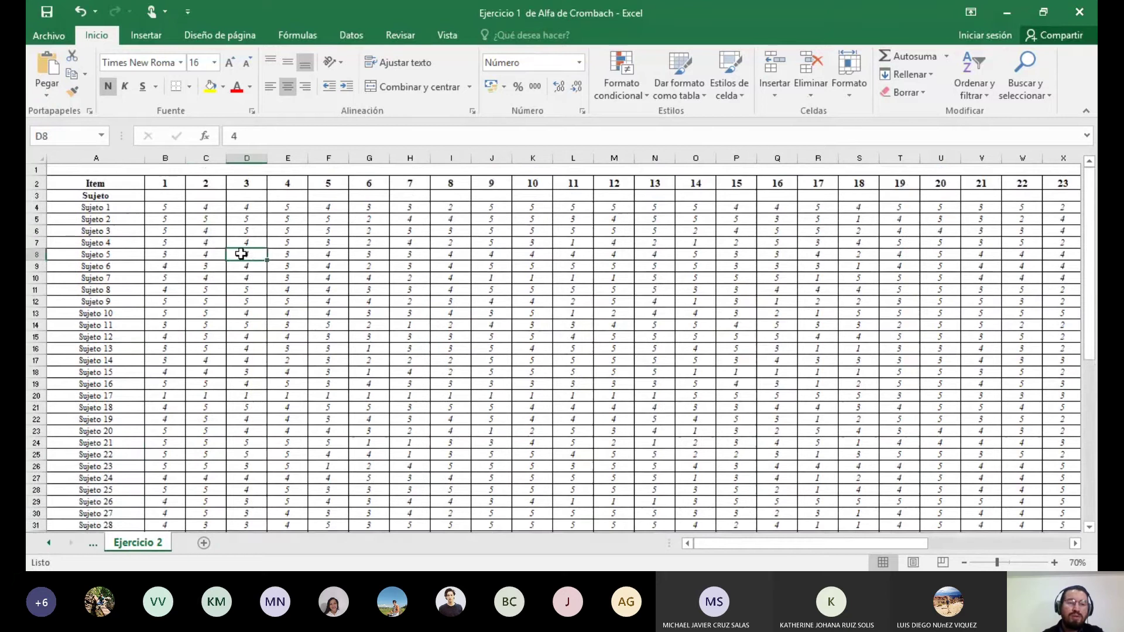
{"action": "left_click_drag", "start_coordinate": [241, 254], "coordinate": [959, 467]}
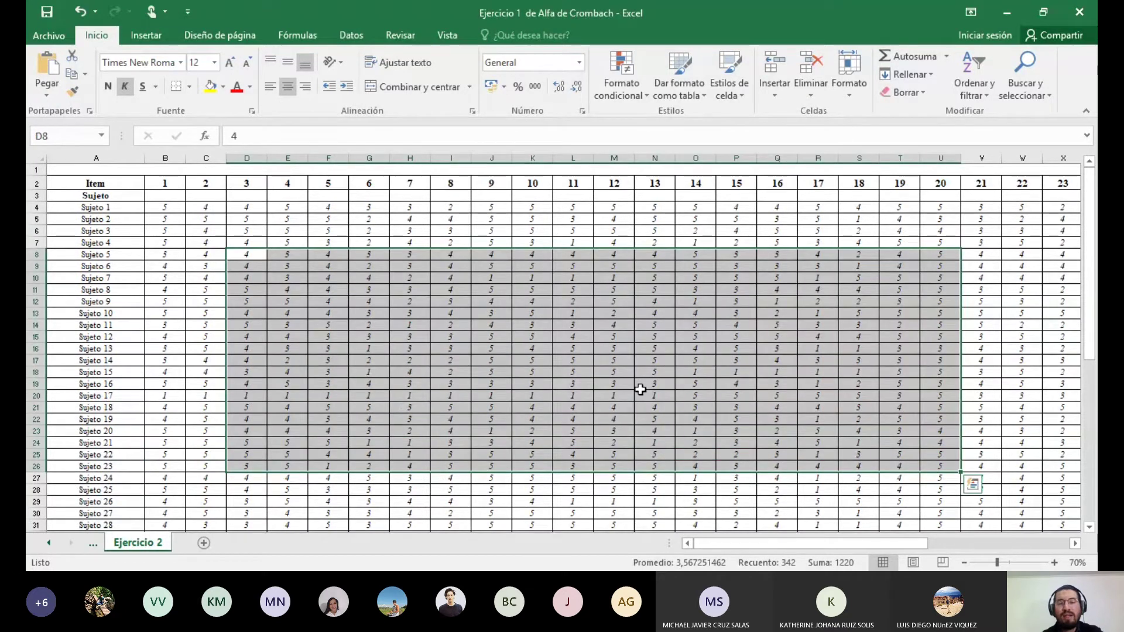
{"action": "scroll", "coordinate": [461, 363], "scroll_direction": "down", "scroll_amount": 5}
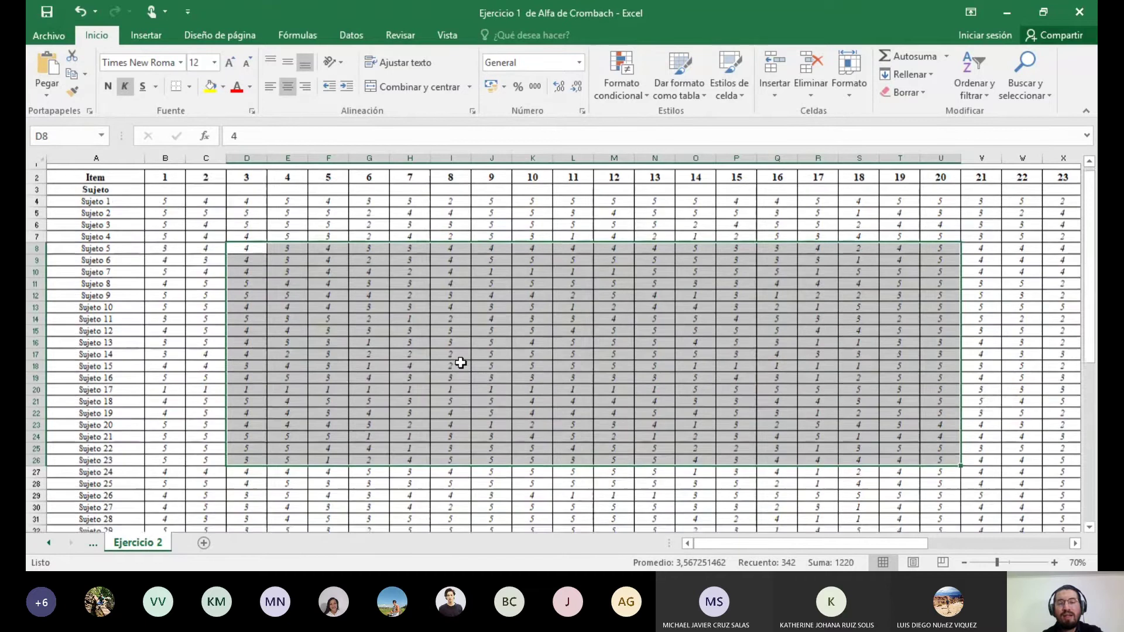
{"action": "scroll", "coordinate": [460, 363], "scroll_direction": "down", "scroll_amount": 1}
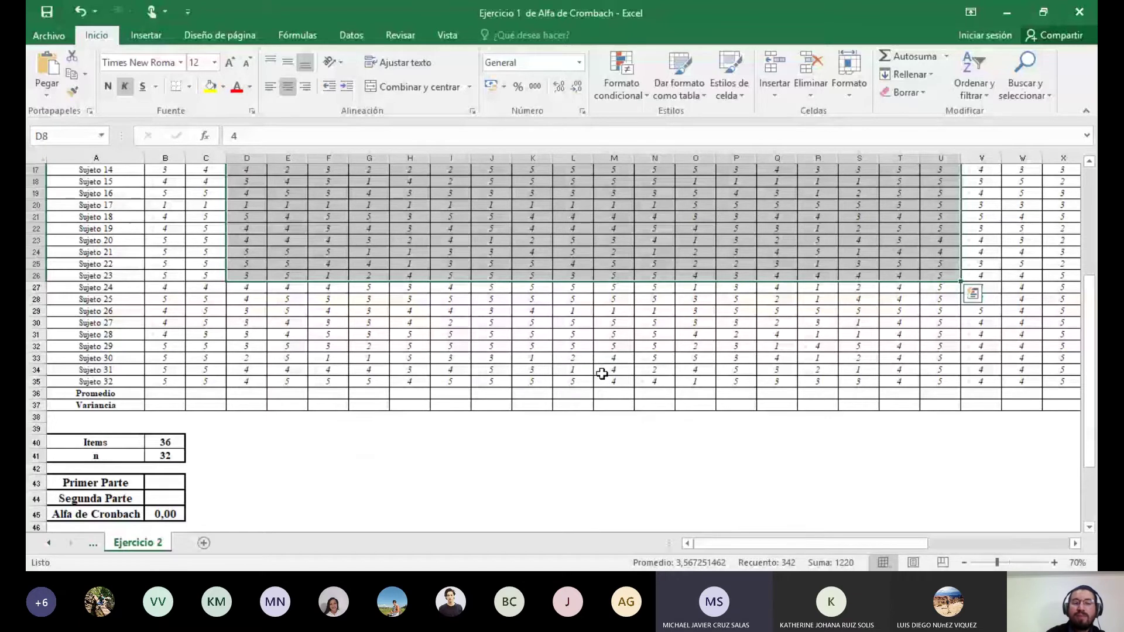
- Return to the Ejercicio 1 sheet and examine the K value in P3, the ∑Vi comment and the ∑Vi formula in P4
{"action": "key", "text": "ctrl+Page_Up"}
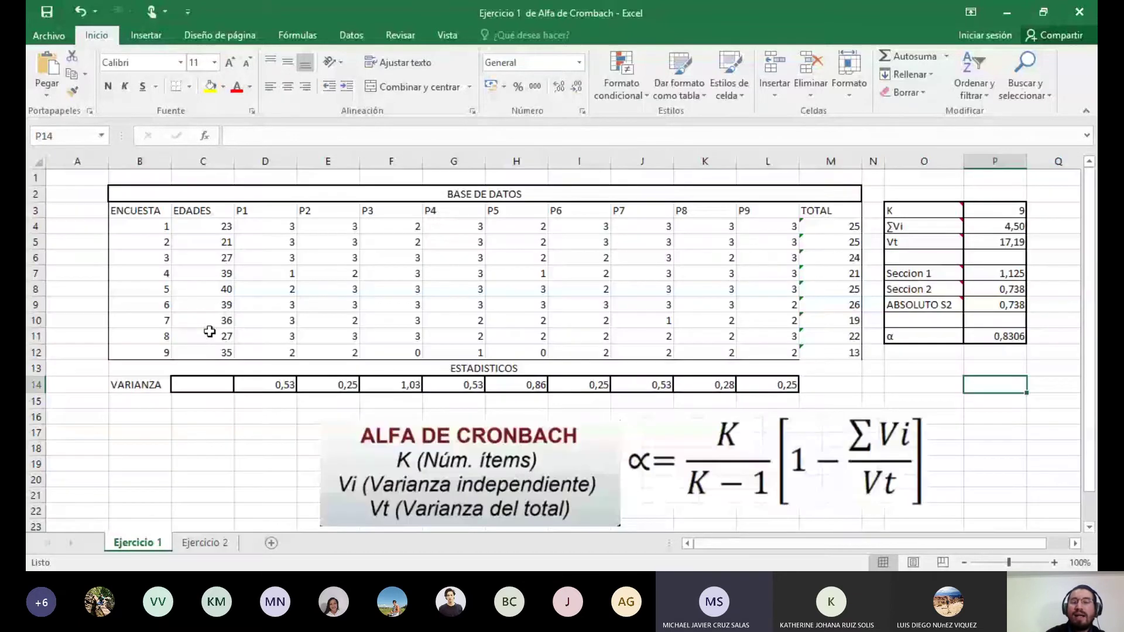
{"action": "left_click", "coordinate": [998, 212]}
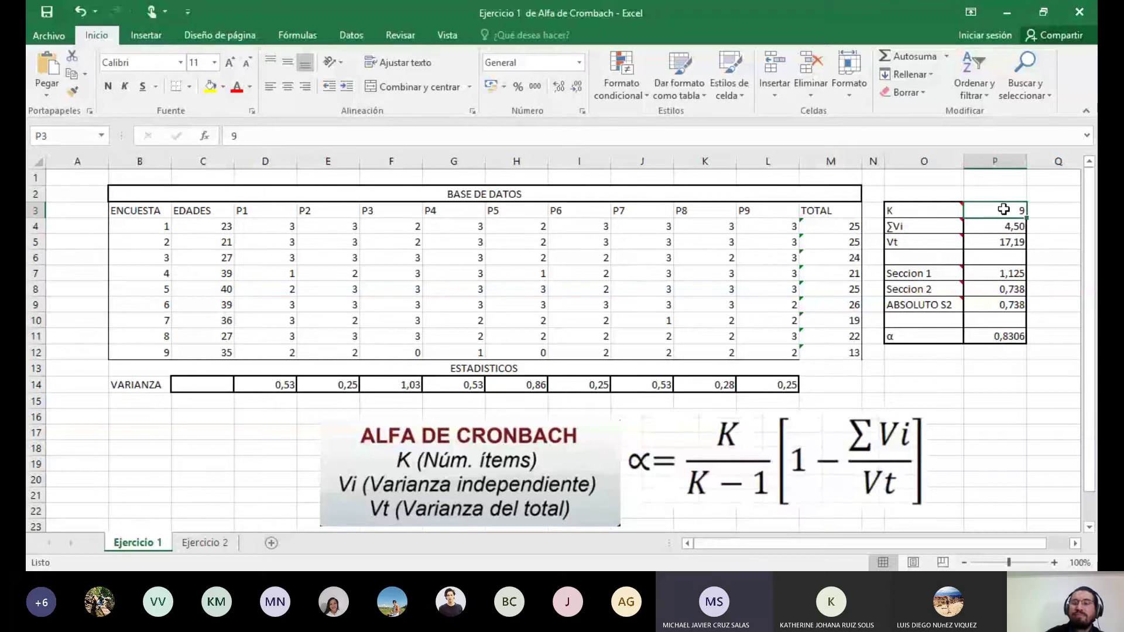
{"action": "mouse_move", "coordinate": [931, 226]}
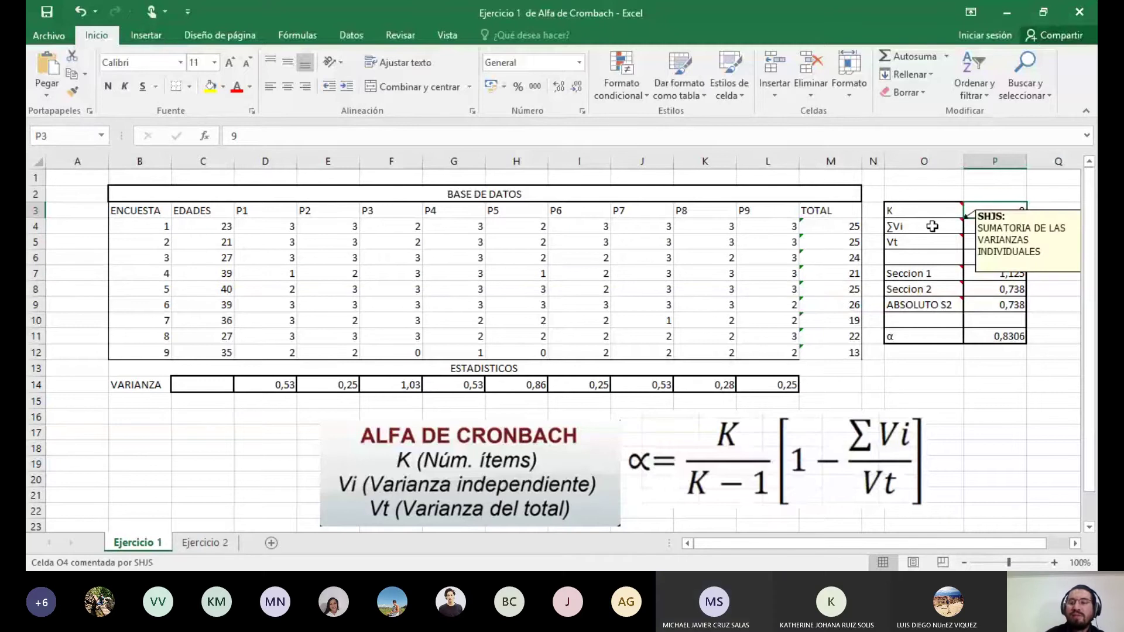
{"action": "double_click", "coordinate": [1002, 226]}
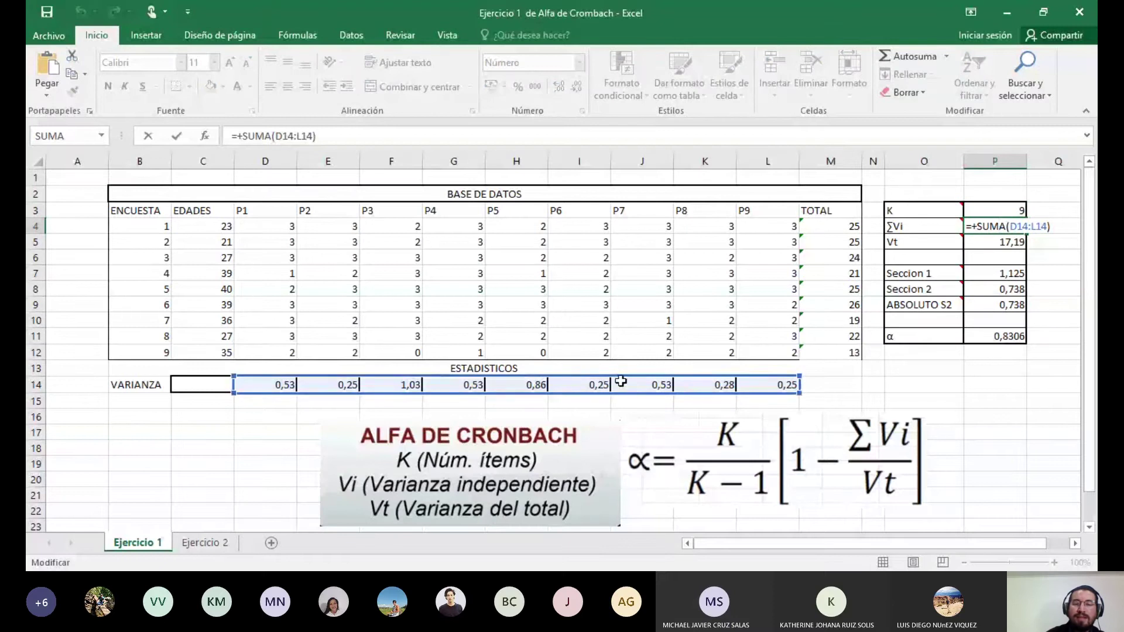
{"action": "key", "text": "Return"}
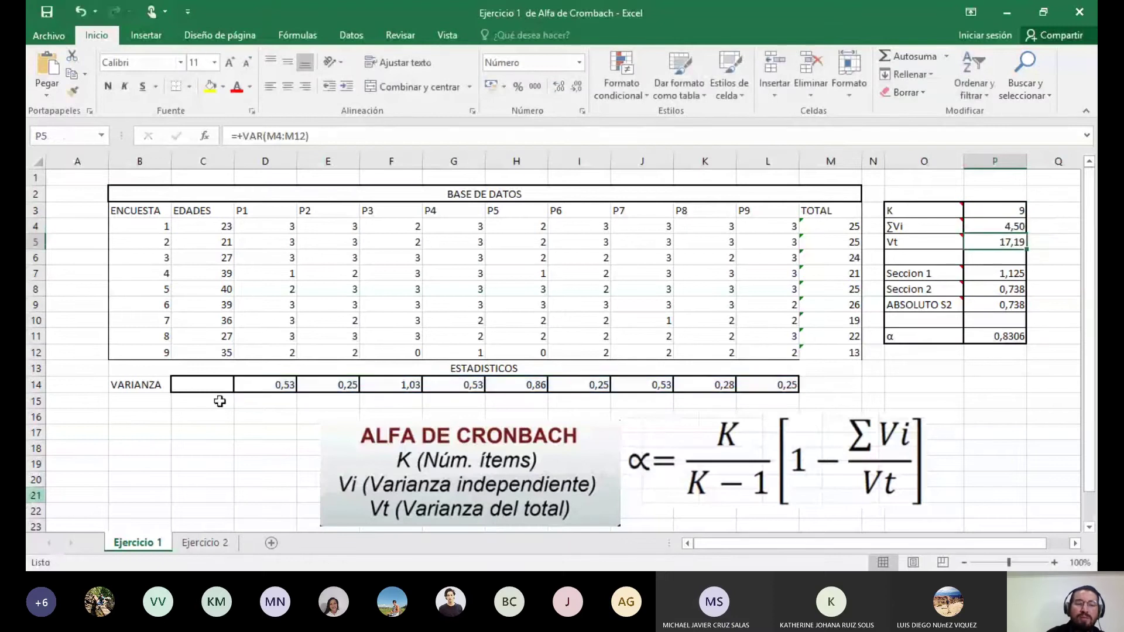
- Inspect the variance formula for P1 in D14 and the TOTAL formula of the first survey in M4
{"action": "double_click", "coordinate": [275, 385]}
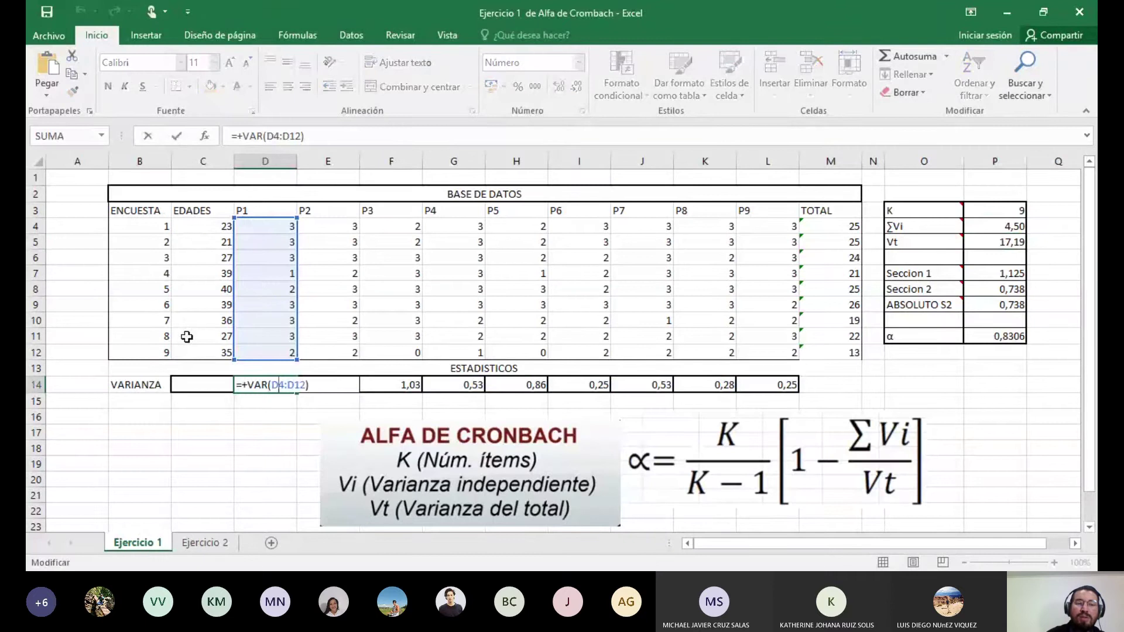
{"action": "key", "text": "Return"}
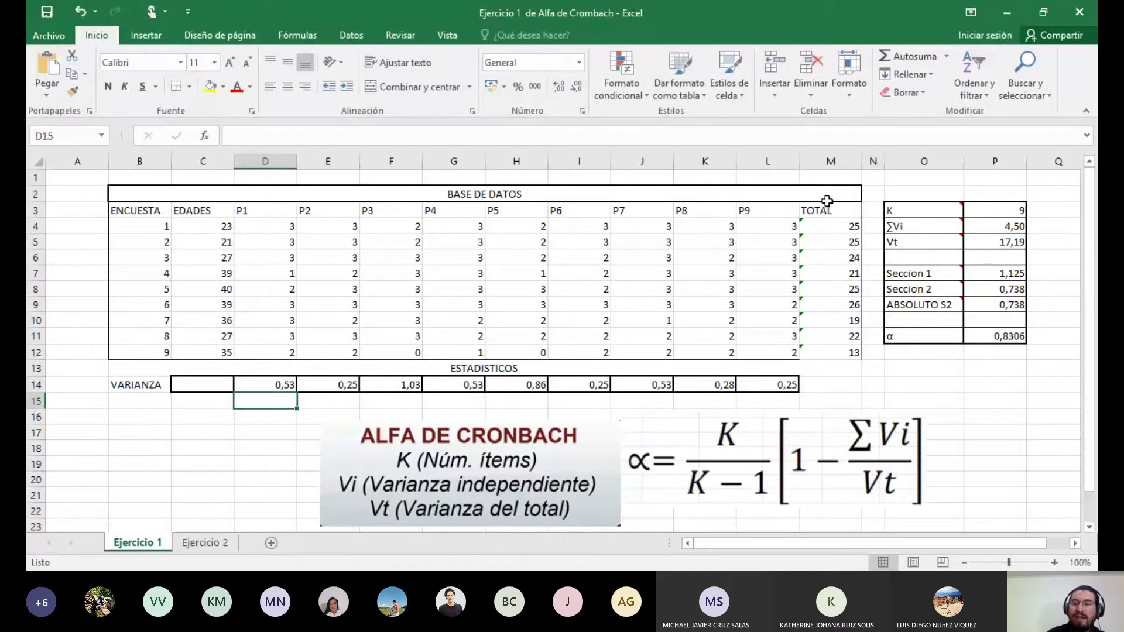
{"action": "double_click", "coordinate": [828, 227]}
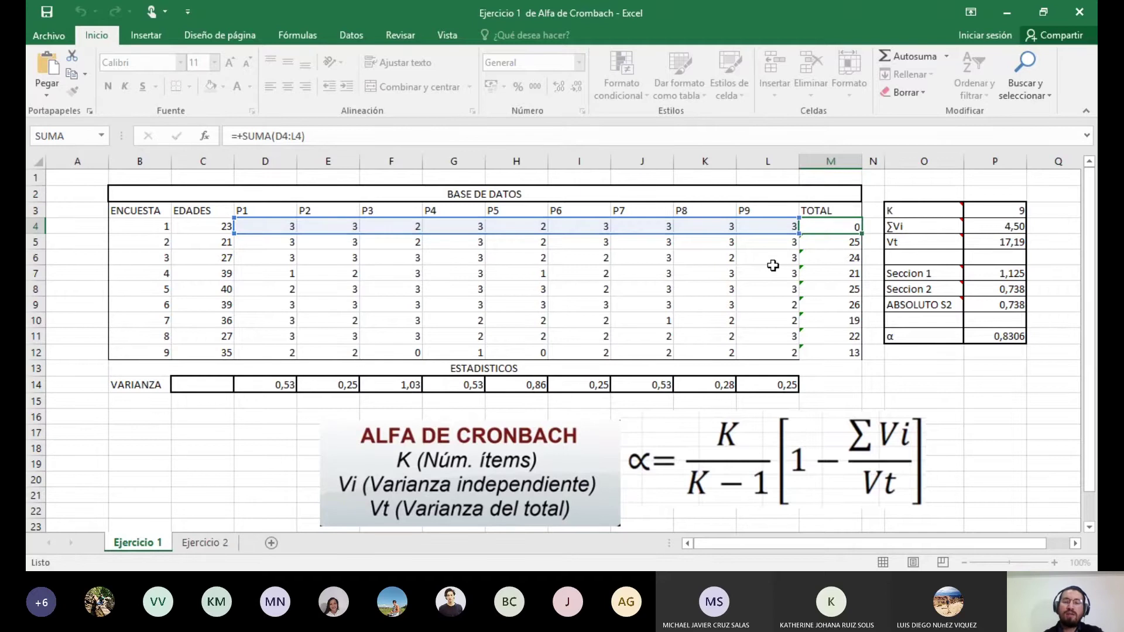
{"action": "key", "text": "Return"}
{"action": "double_click", "coordinate": [279, 388]}
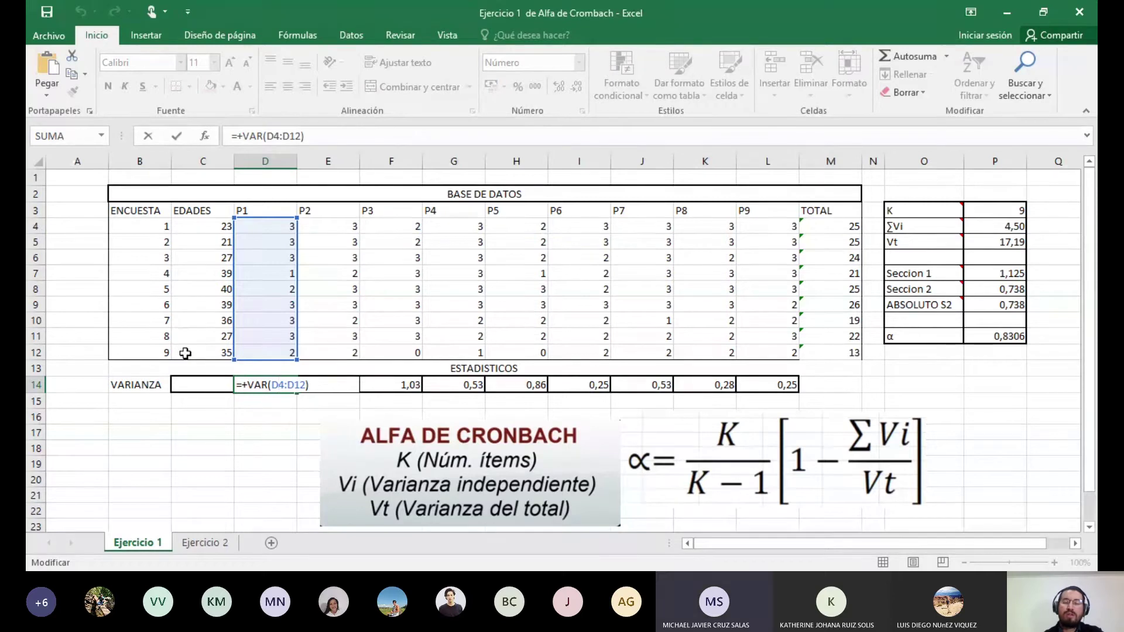
{"action": "key", "text": "Return"}
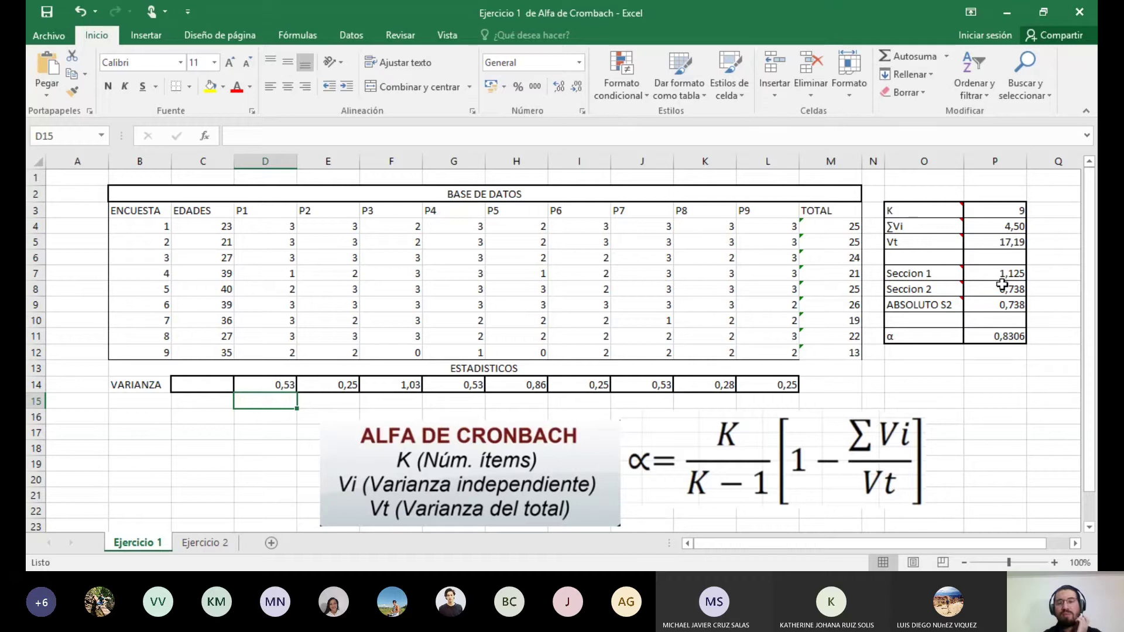
- Compare the Cronbach's alpha equation picture with the α formula in P11 and the Seccion 1 formula in P7
{"action": "left_click", "coordinate": [887, 445]}
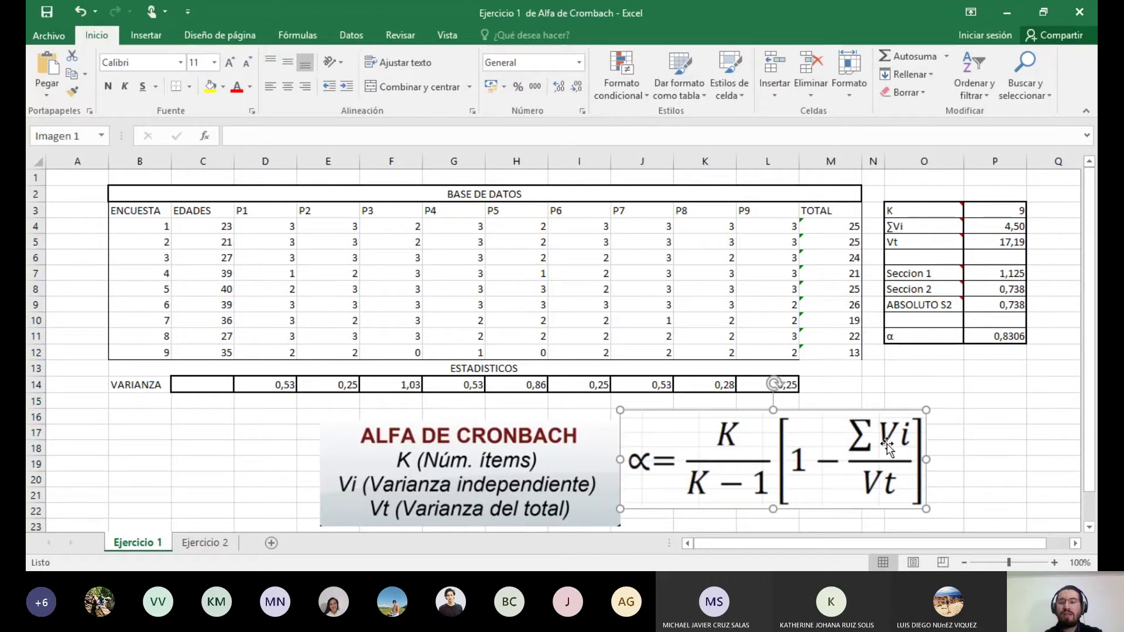
{"action": "left_click", "coordinate": [997, 343]}
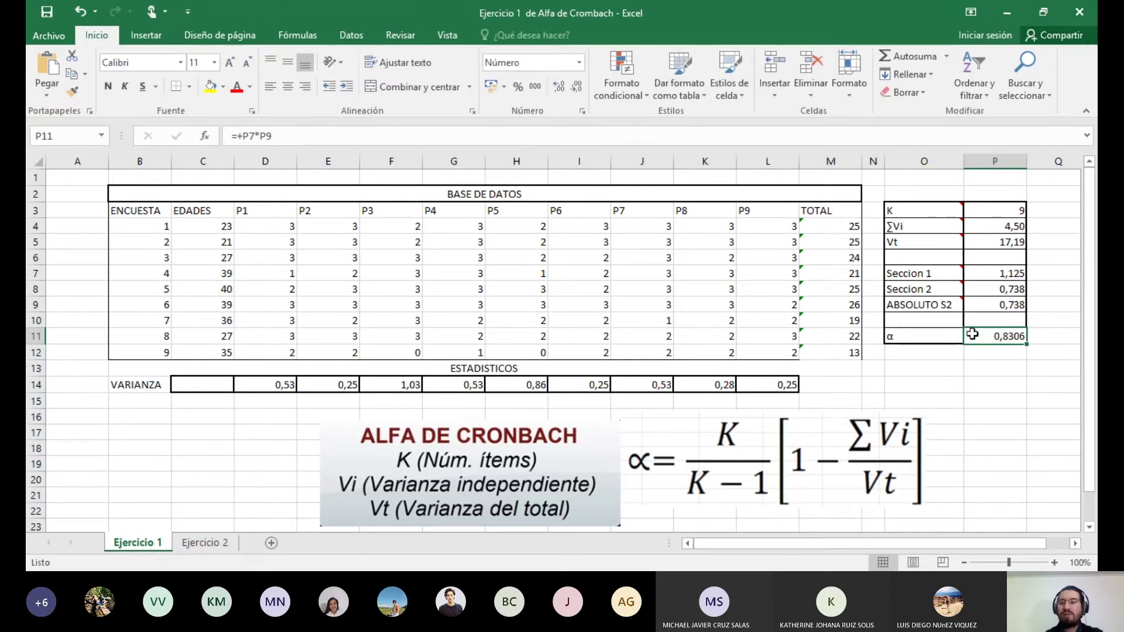
{"action": "double_click", "coordinate": [1004, 279]}
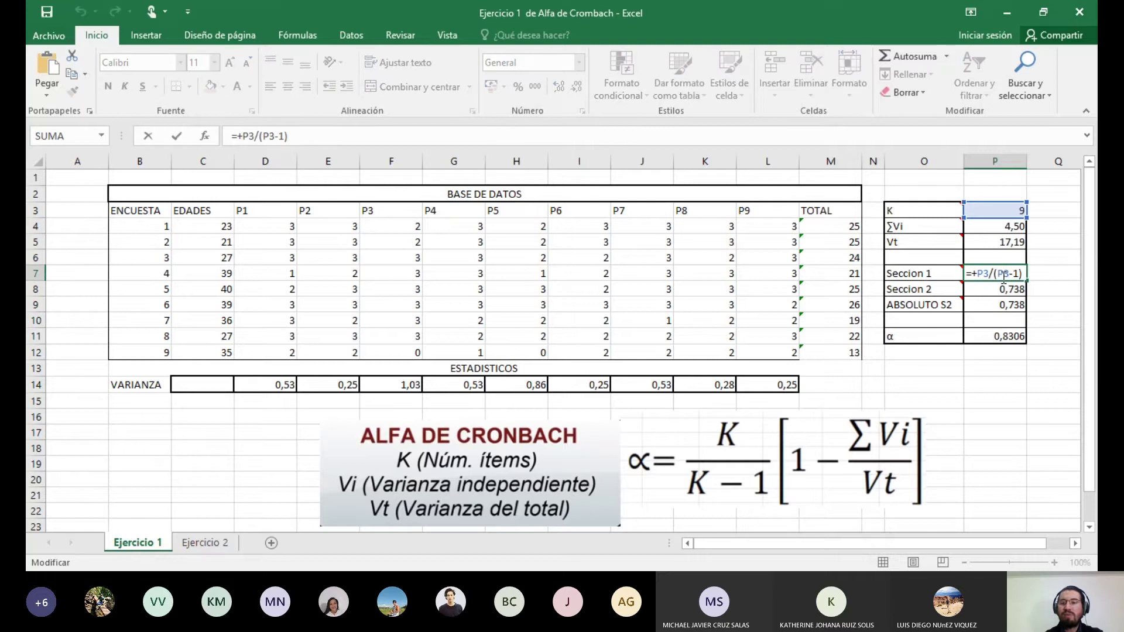
{"action": "key", "text": "Return"}
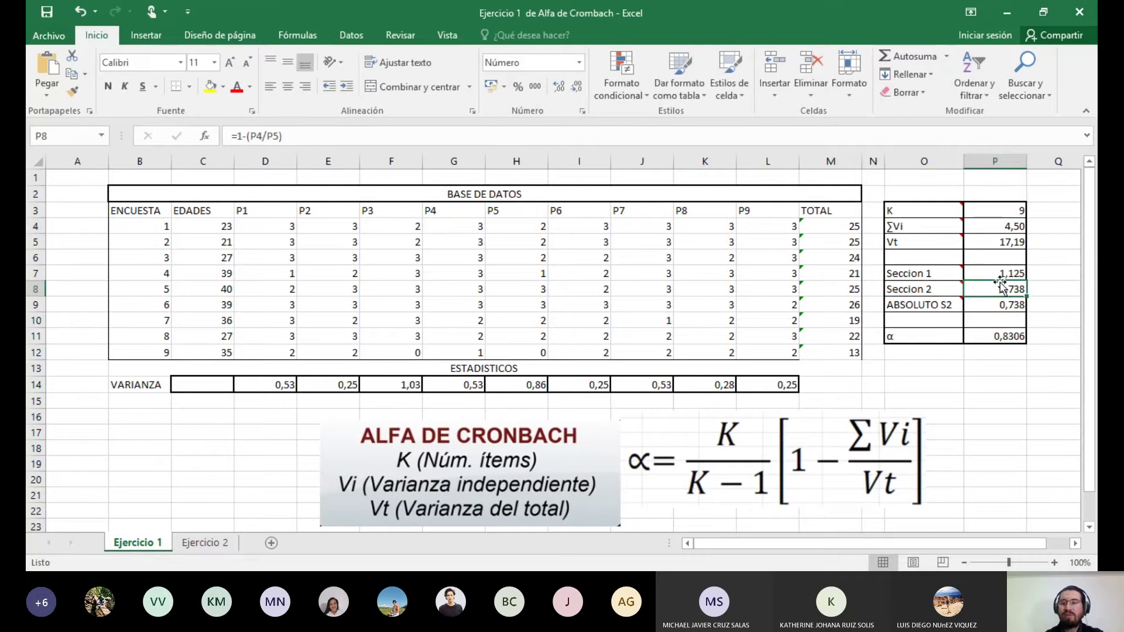
- Inspect the Seccion 2 formula in P8 and read the comments on ∑Vi, Vt and ABSOLUTO S2
{"action": "double_click", "coordinate": [999, 288]}
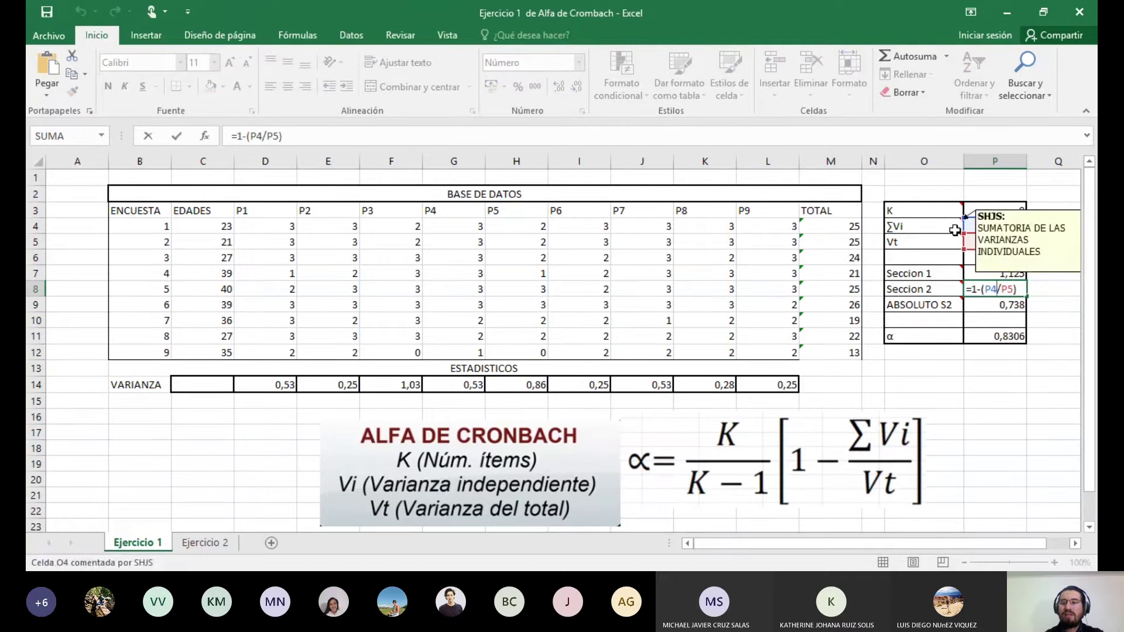
{"action": "mouse_move", "coordinate": [944, 228]}
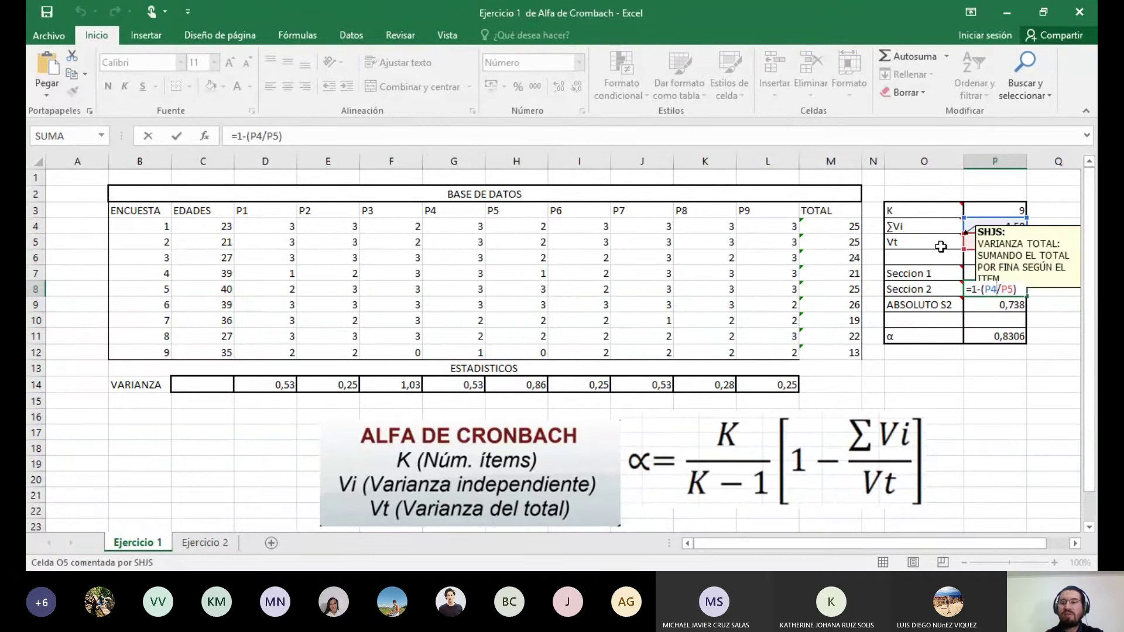
{"action": "left_click", "coordinate": [1041, 353]}
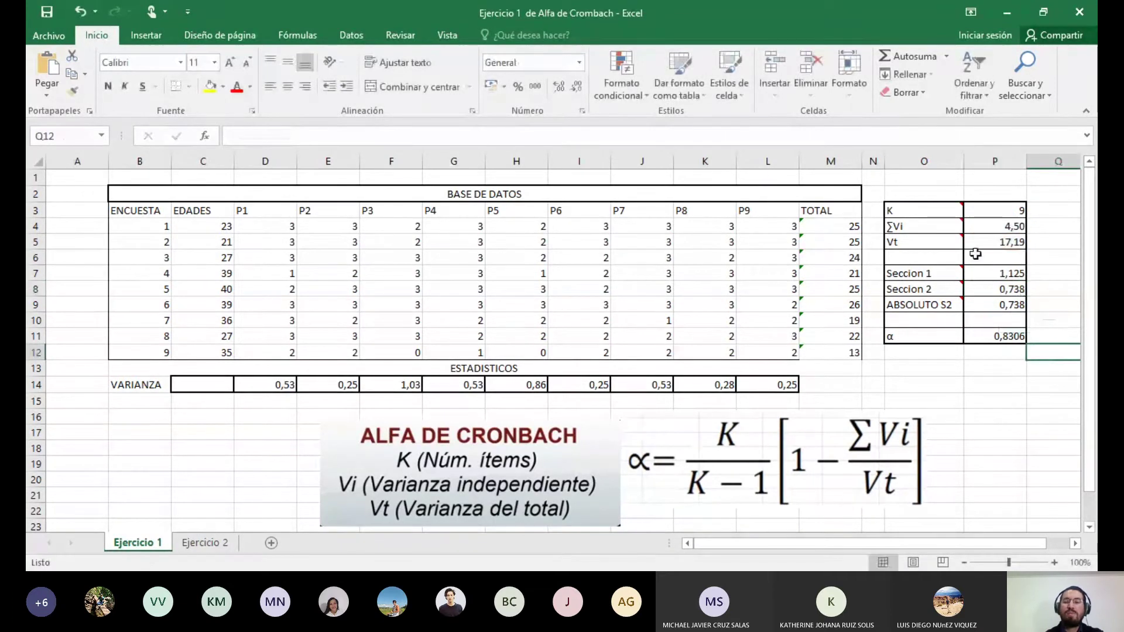
{"action": "mouse_move", "coordinate": [951, 309]}
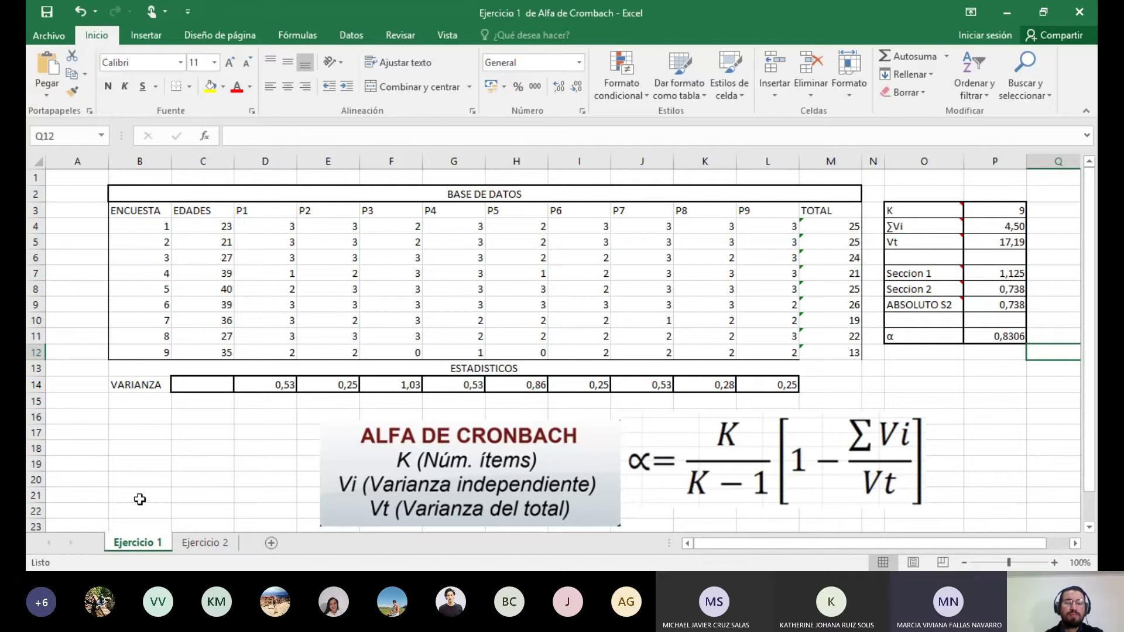
- Glance at the Ejercicio 2 sheet and return to Ejercicio 1 to review the K label
{"action": "left_click", "coordinate": [196, 539]}
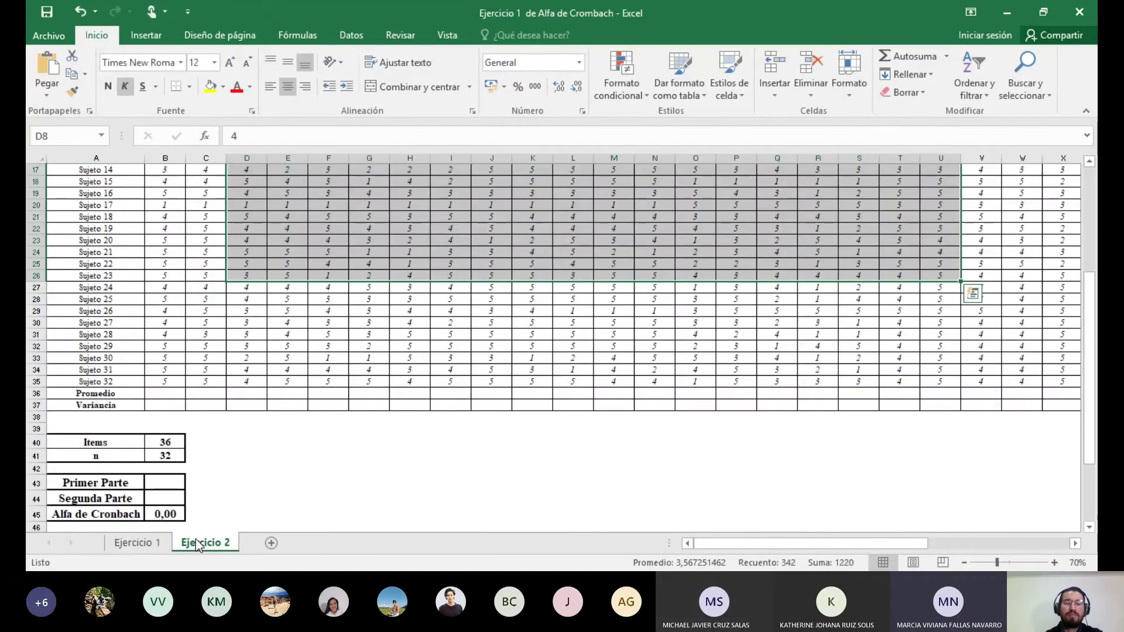
{"action": "left_click", "coordinate": [153, 547]}
{"action": "mouse_move", "coordinate": [925, 216]}
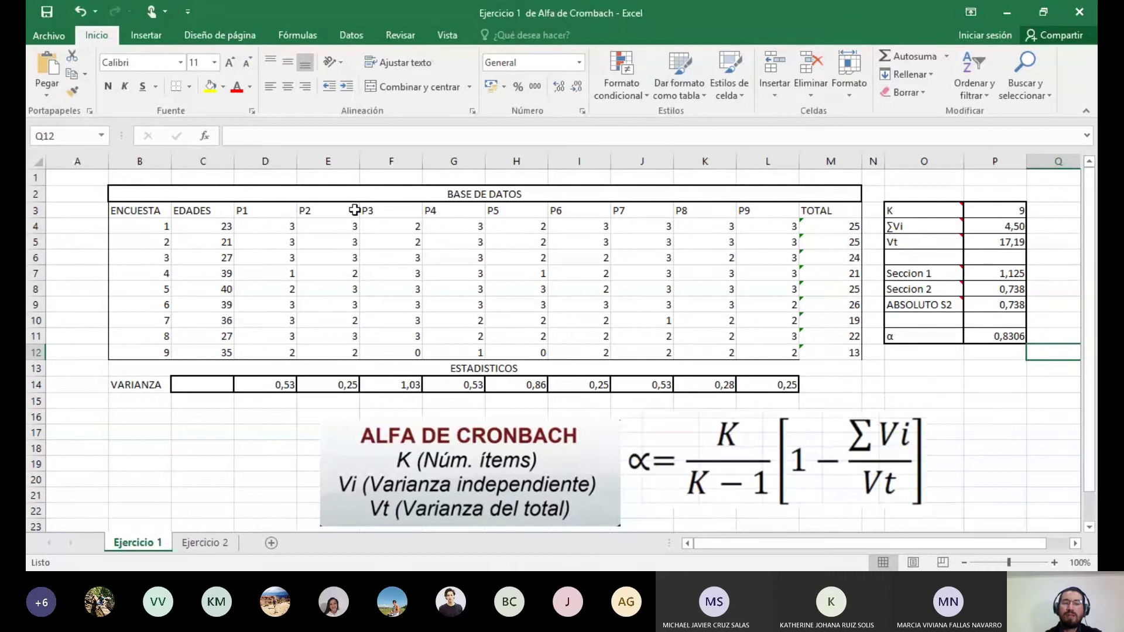
- Go through the question headers from P1 to P9 and back, and check them against the K value in P3
{"action": "left_click", "coordinate": [263, 215]}
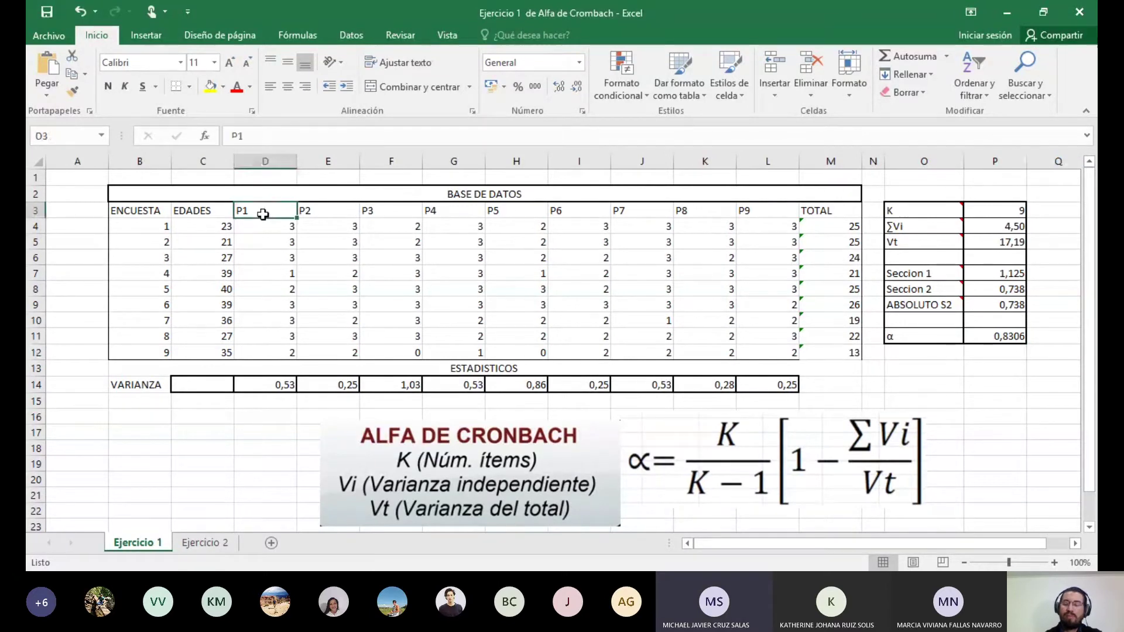
{"action": "key", "text": "Right"}
{"action": "key", "text": "Right"}
{"action": "key", "text": "Right"}
{"action": "key", "text": "Right"}
{"action": "key", "text": "Right"}
{"action": "key", "text": "Right"}
{"action": "key", "text": "Right"}
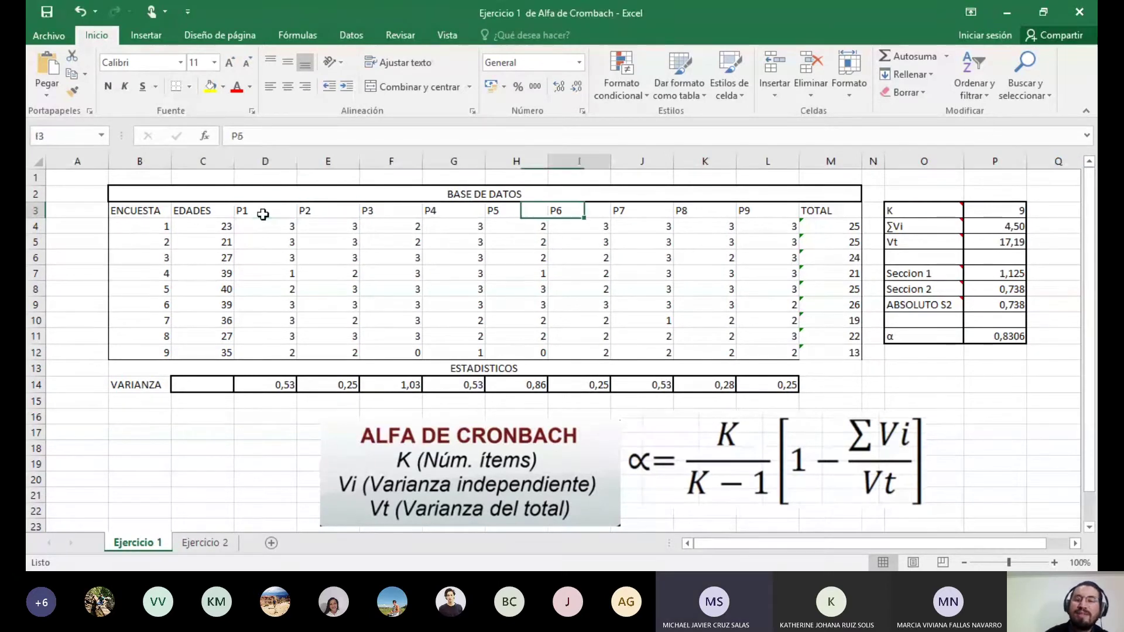
{"action": "key", "text": "Right"}
{"action": "key", "text": "Left"}
{"action": "key", "text": "Left"}
{"action": "key", "text": "Left"}
{"action": "key", "text": "Left"}
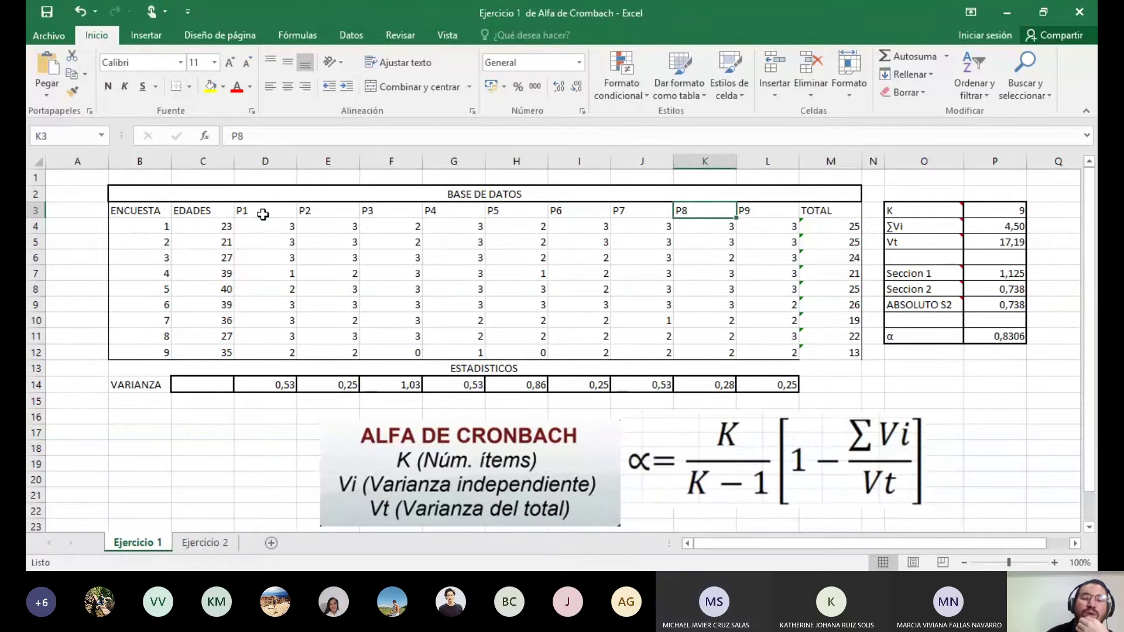
{"action": "key", "text": "Left"}
{"action": "key", "text": "Left"}
{"action": "key", "text": "Left"}
{"action": "key", "text": "Left"}
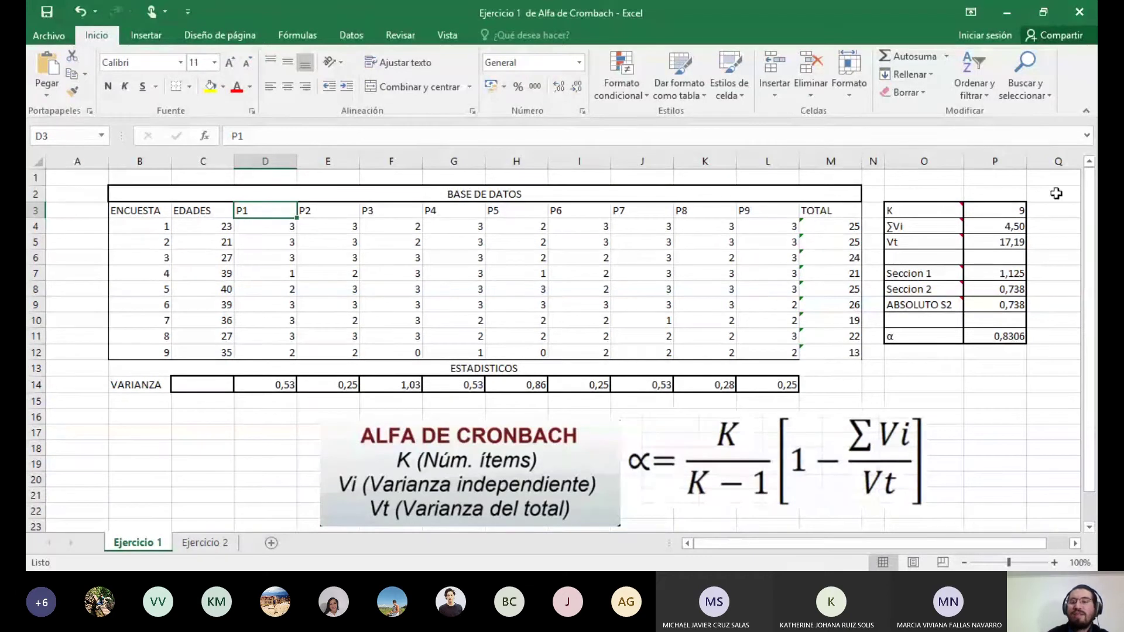
{"action": "left_click", "coordinate": [993, 208]}
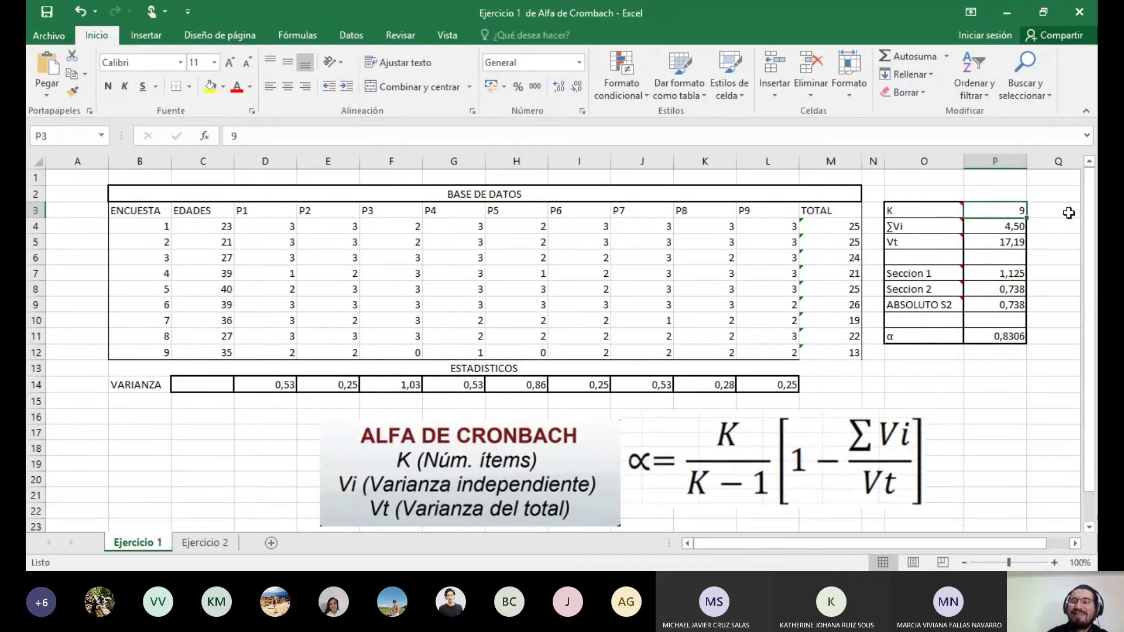
{"action": "left_click", "coordinate": [1067, 212]}
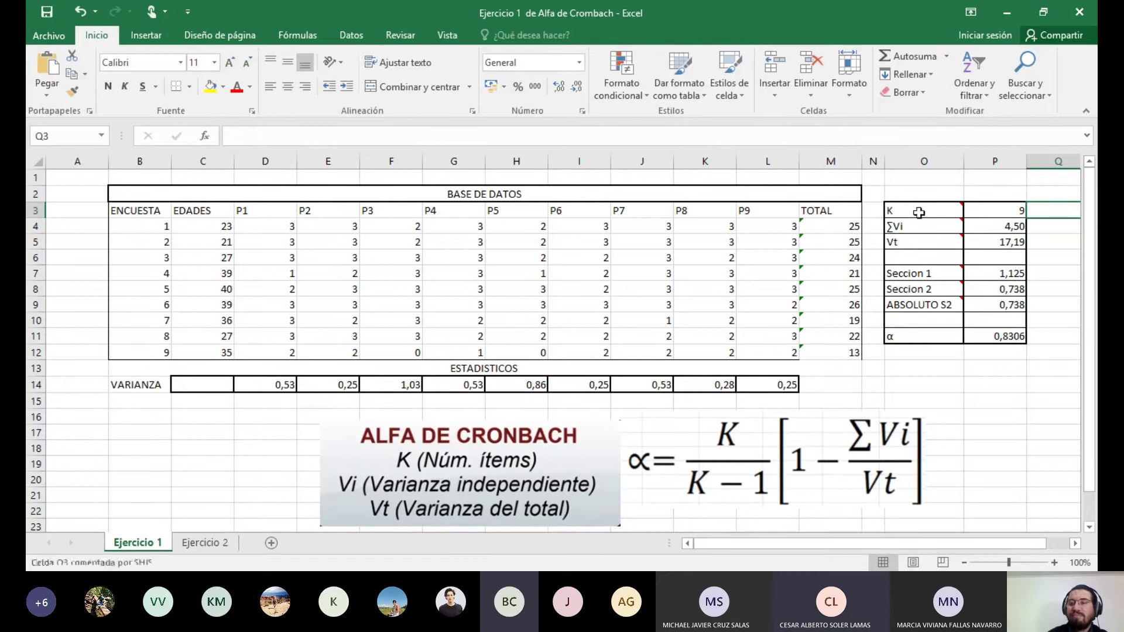
{"action": "left_click", "coordinate": [1056, 261]}
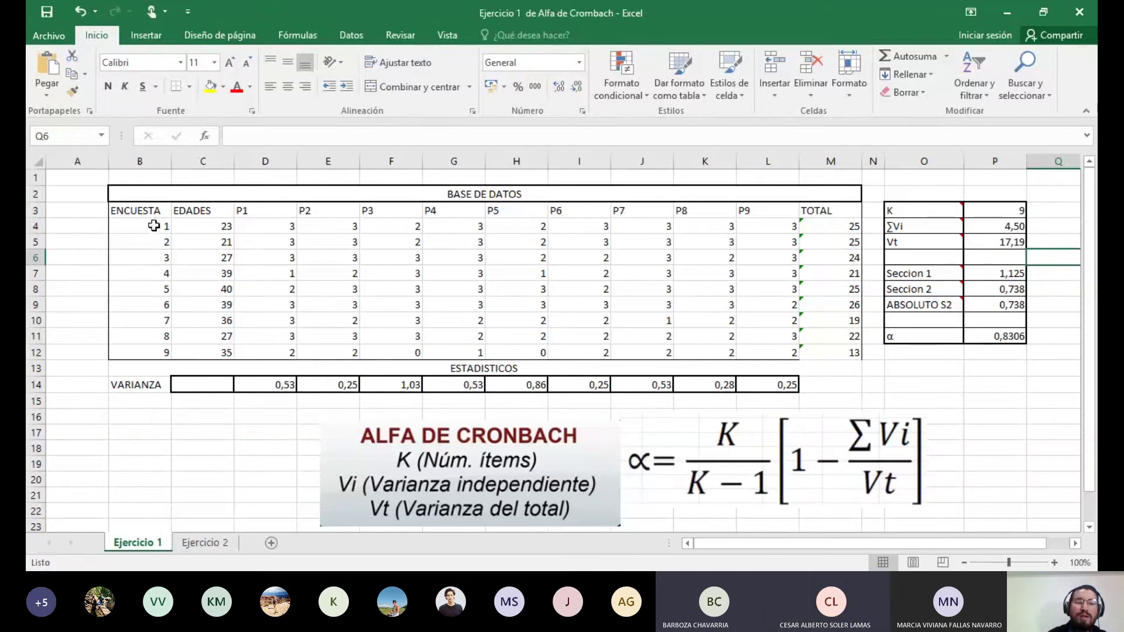
- Rename the ENCUESTA header in B3 as Encuestados and fit column B's width to the text
{"action": "left_click", "coordinate": [143, 211]}
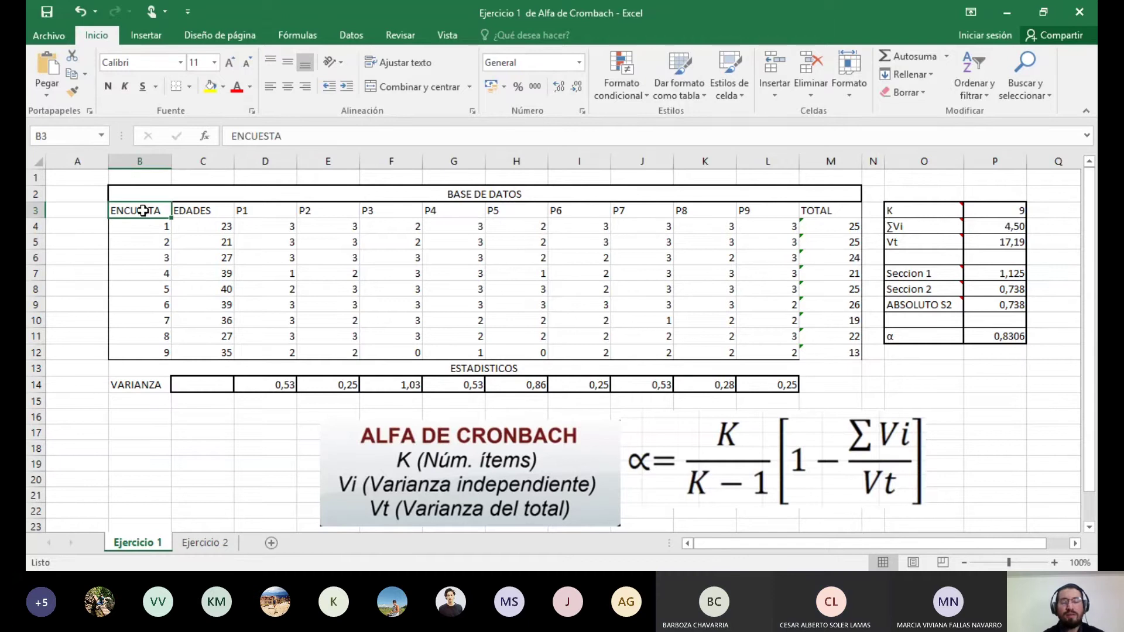
{"action": "type", "text": "En"}
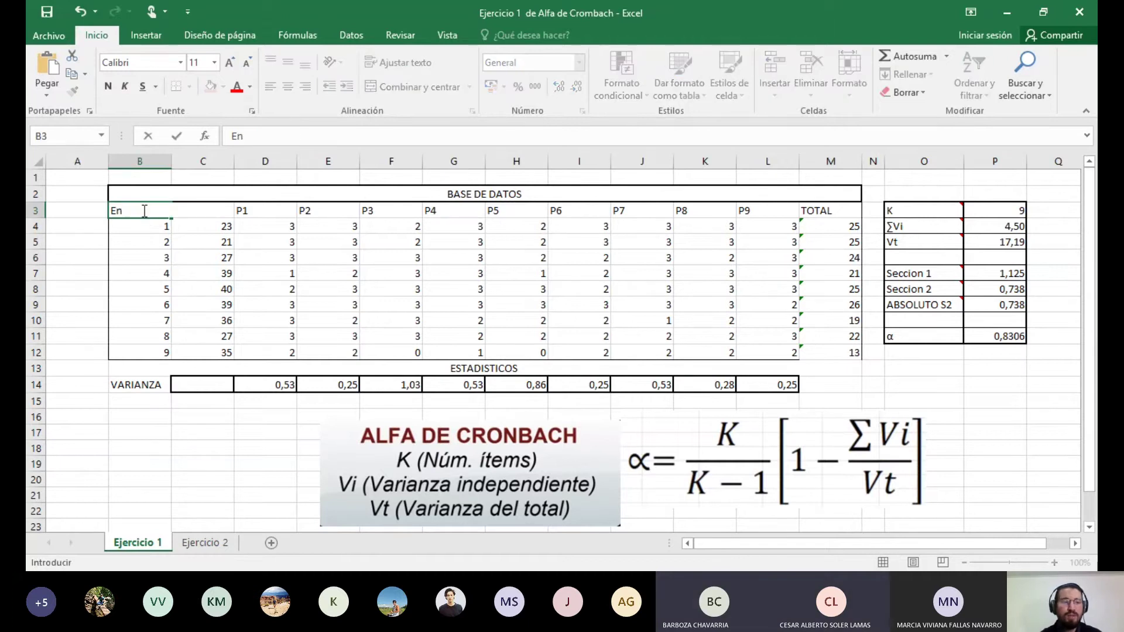
{"action": "type", "text": "cues"}
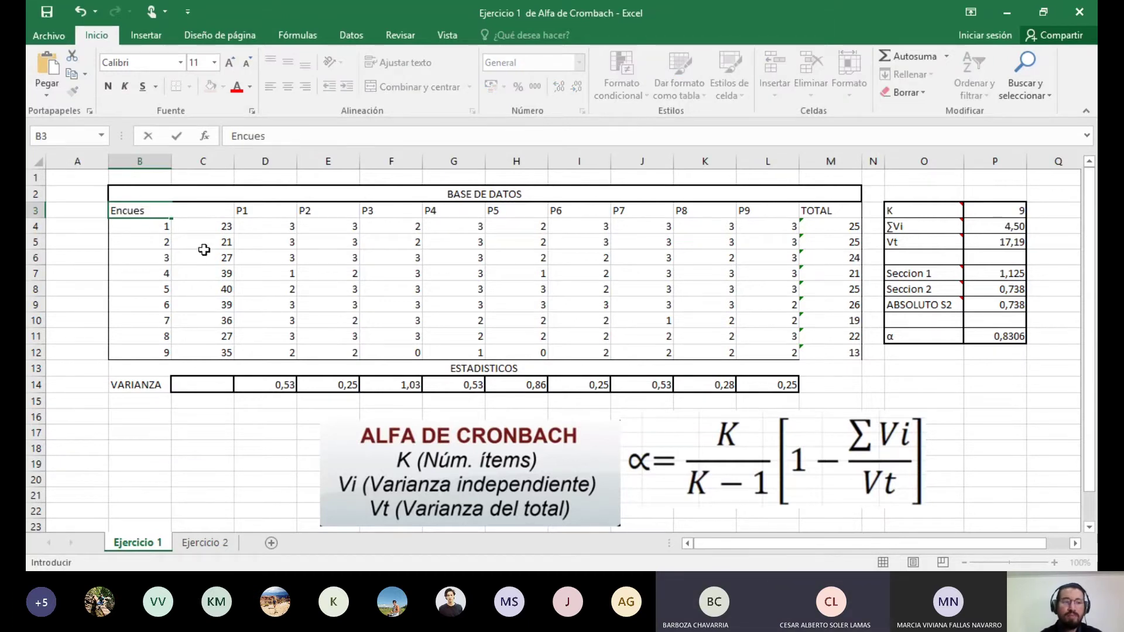
{"action": "key", "text": "BackSpace"}
{"action": "type", "text": "stad"}
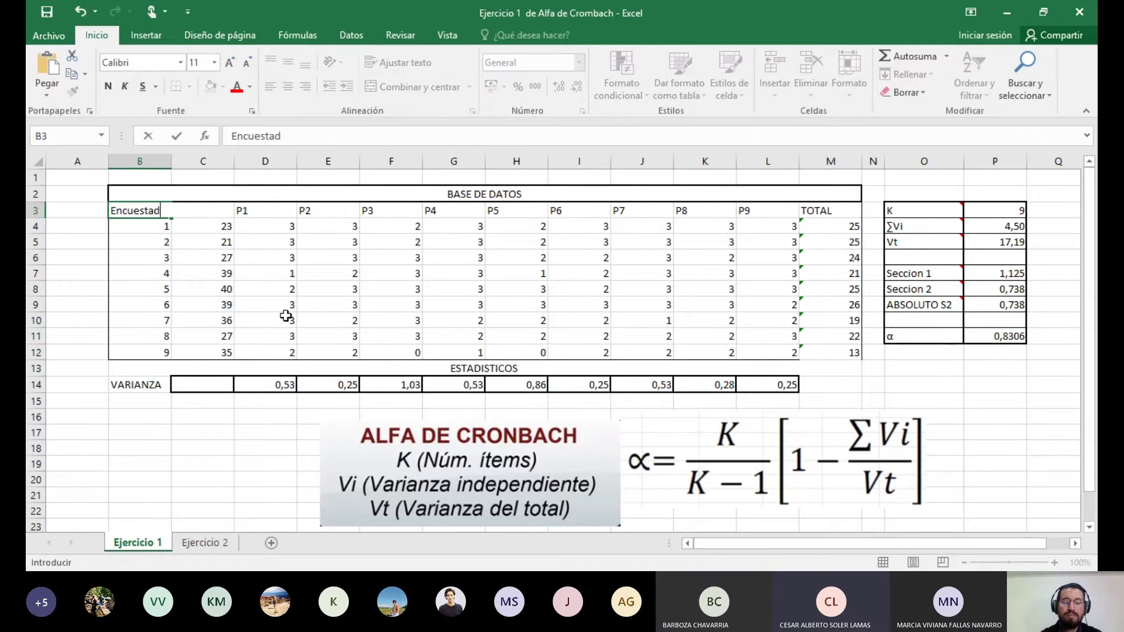
{"action": "type", "text": "os"}
{"action": "key", "text": "Return"}
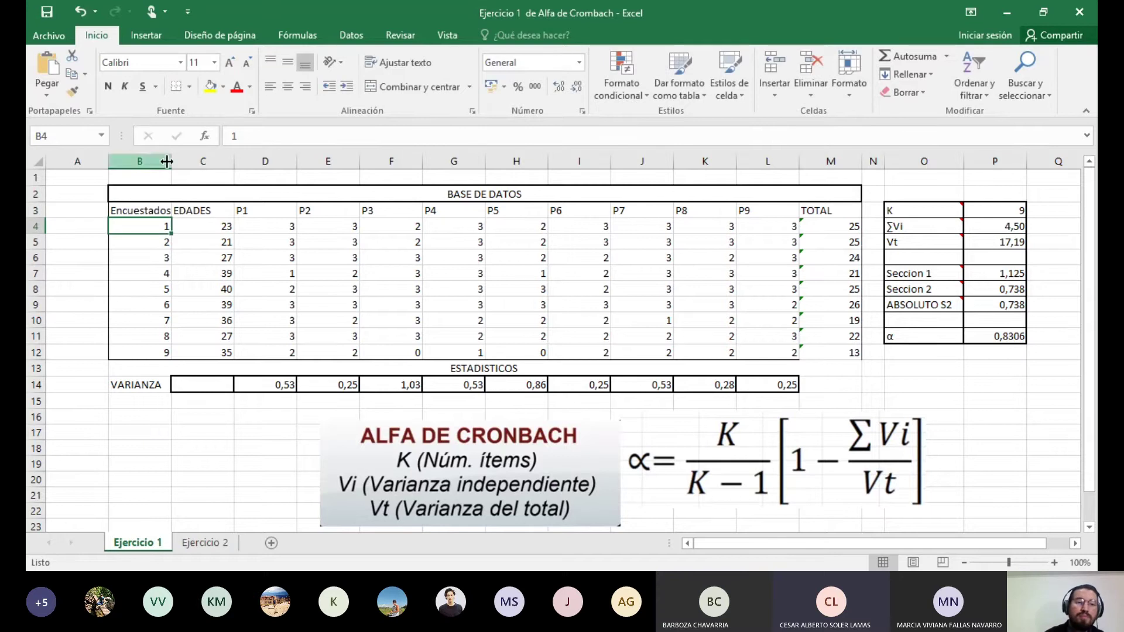
{"action": "double_click", "coordinate": [167, 162]}
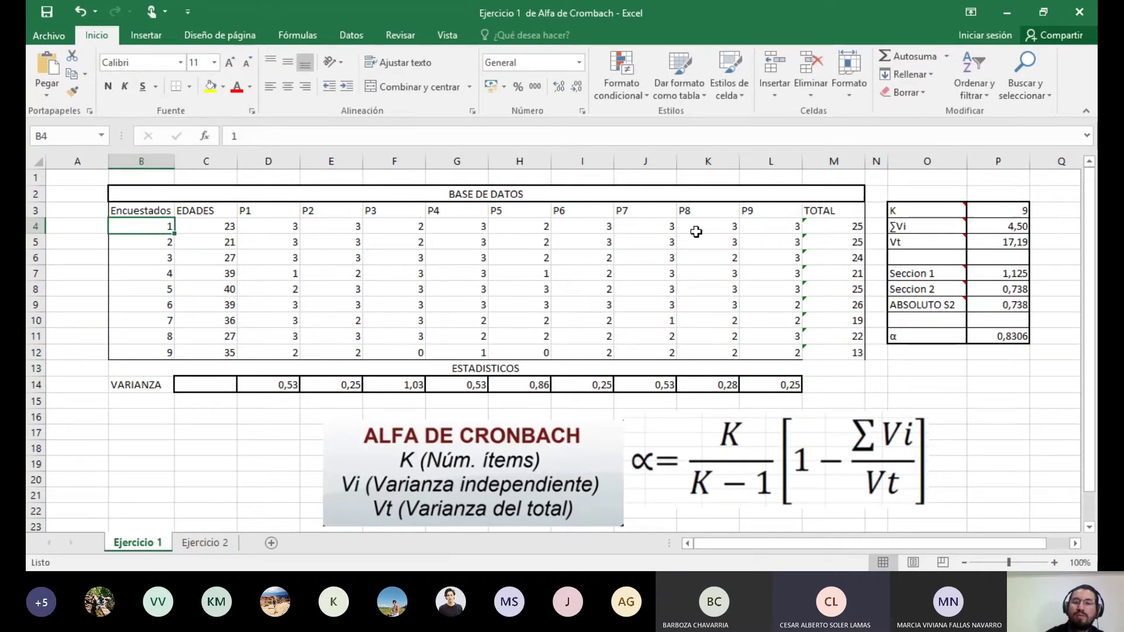
- Inspect the TOTAL formulas in M4 and M5 and the P1 variance formula in D14
{"action": "left_click", "coordinate": [827, 227]}
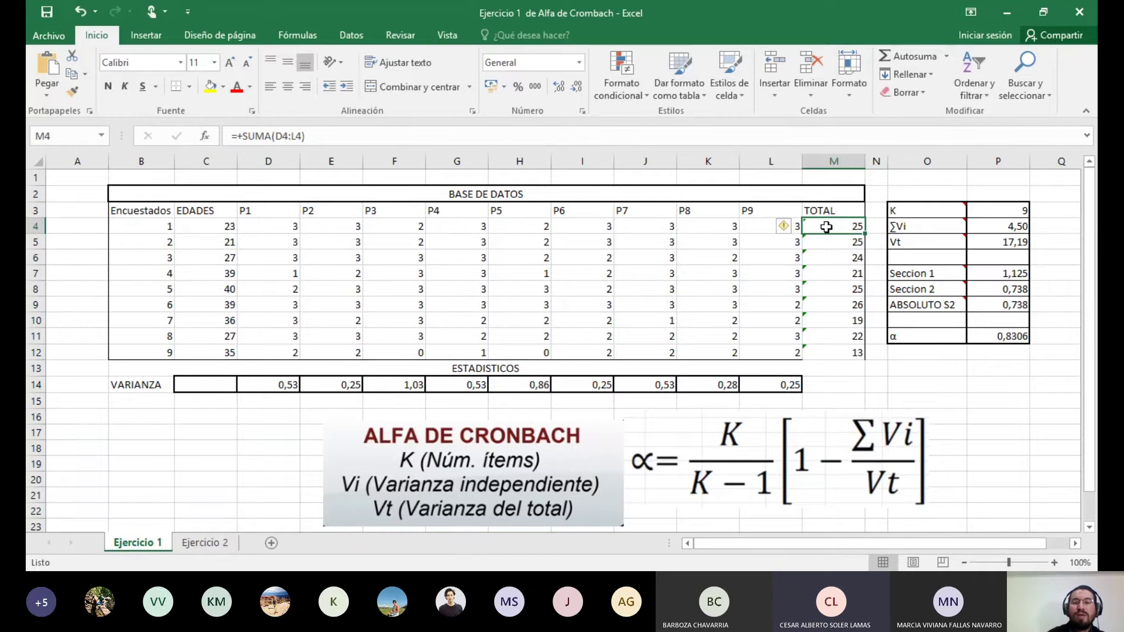
{"action": "key", "text": "Down"}
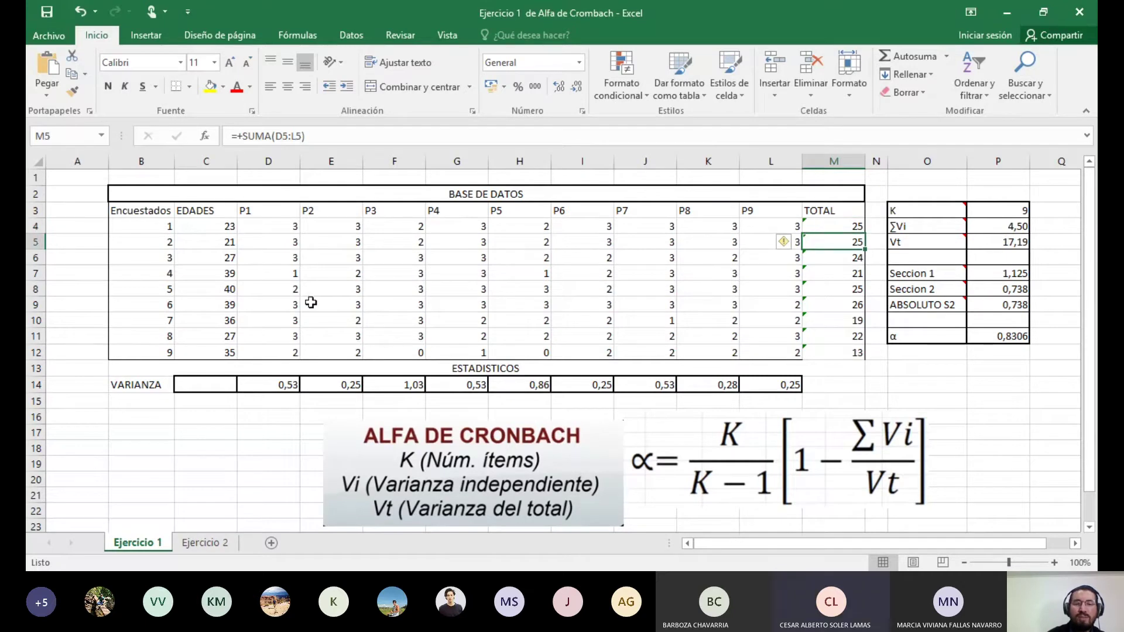
{"action": "double_click", "coordinate": [265, 388]}
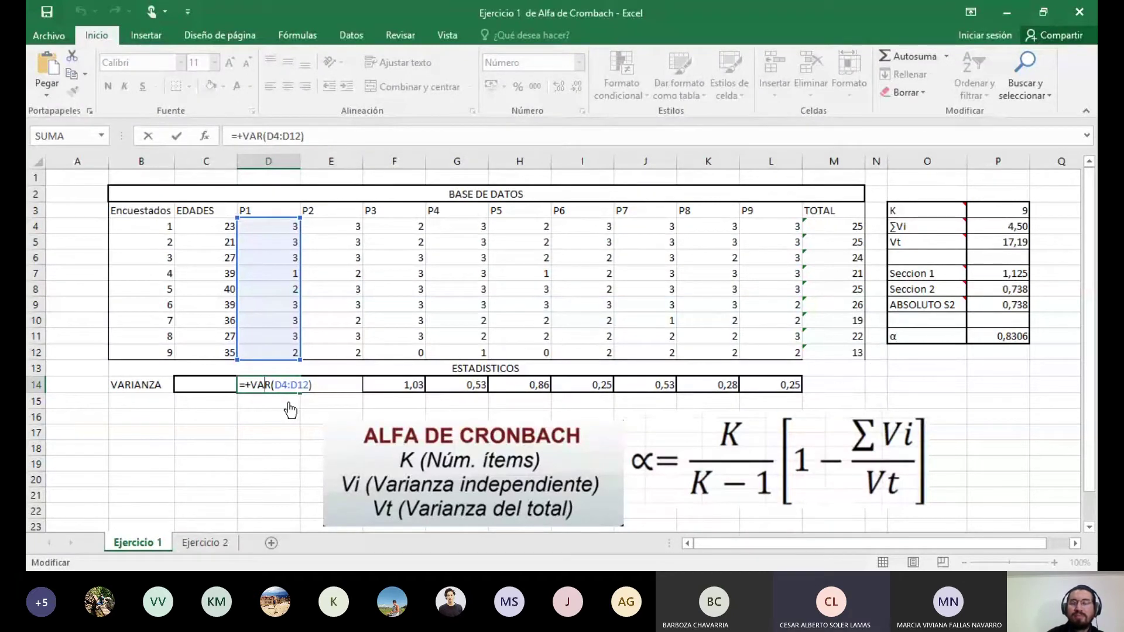
{"action": "key", "text": "Return"}
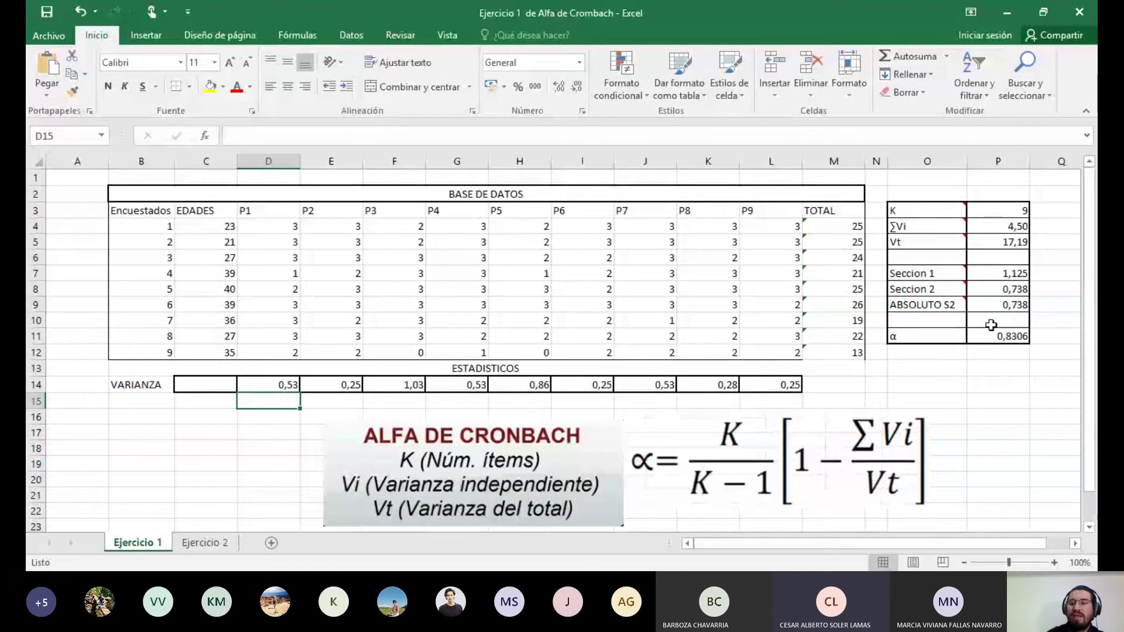
- Inspect the Seccion 2 formula in P8 and the Vt formula in P5 without changing them
{"action": "double_click", "coordinate": [1017, 289]}
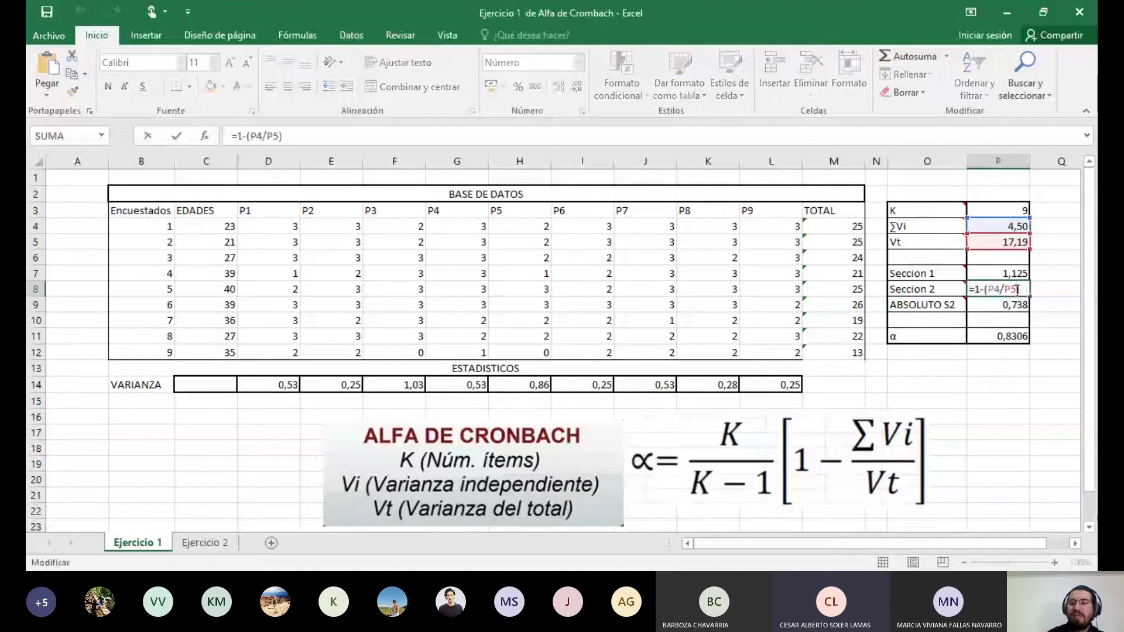
{"action": "key", "text": "Return"}
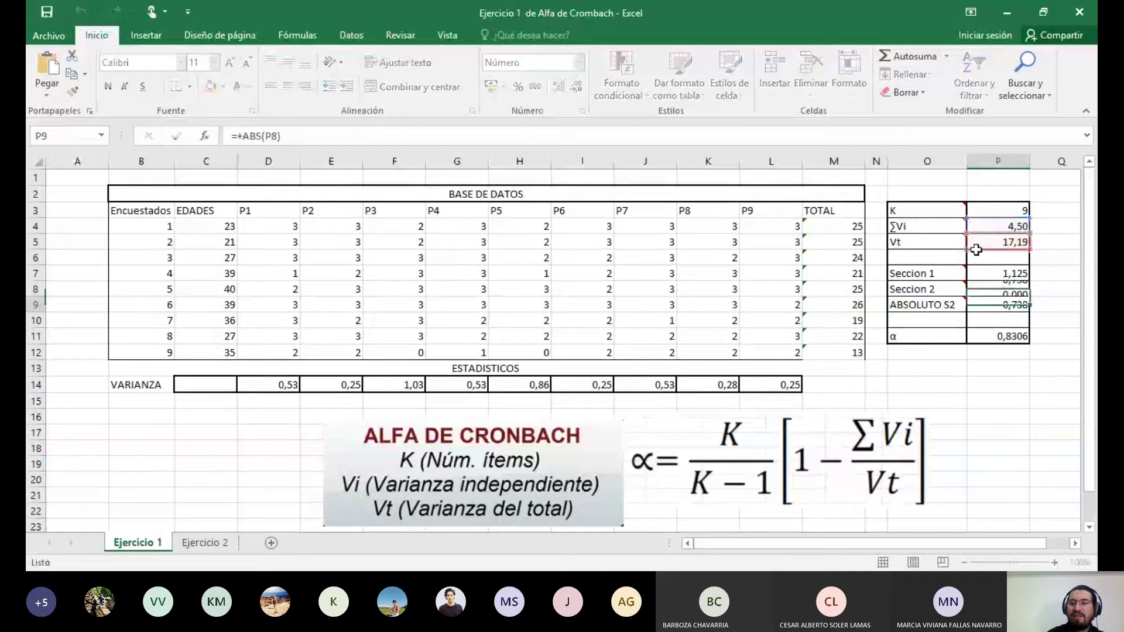
{"action": "double_click", "coordinate": [976, 247]}
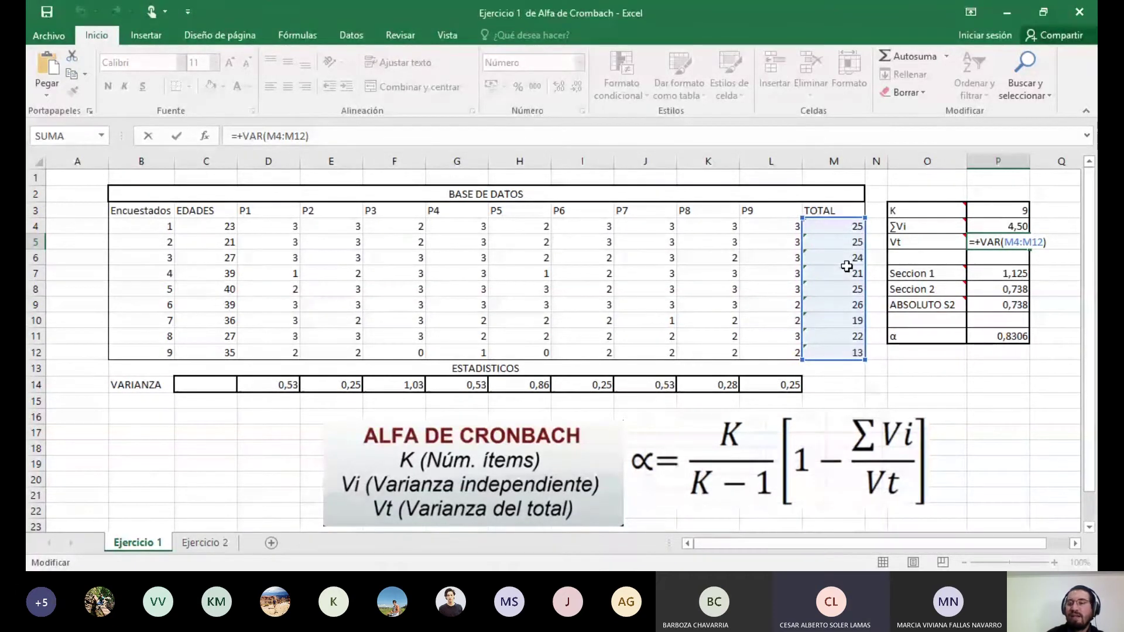
{"action": "key", "text": "Return"}
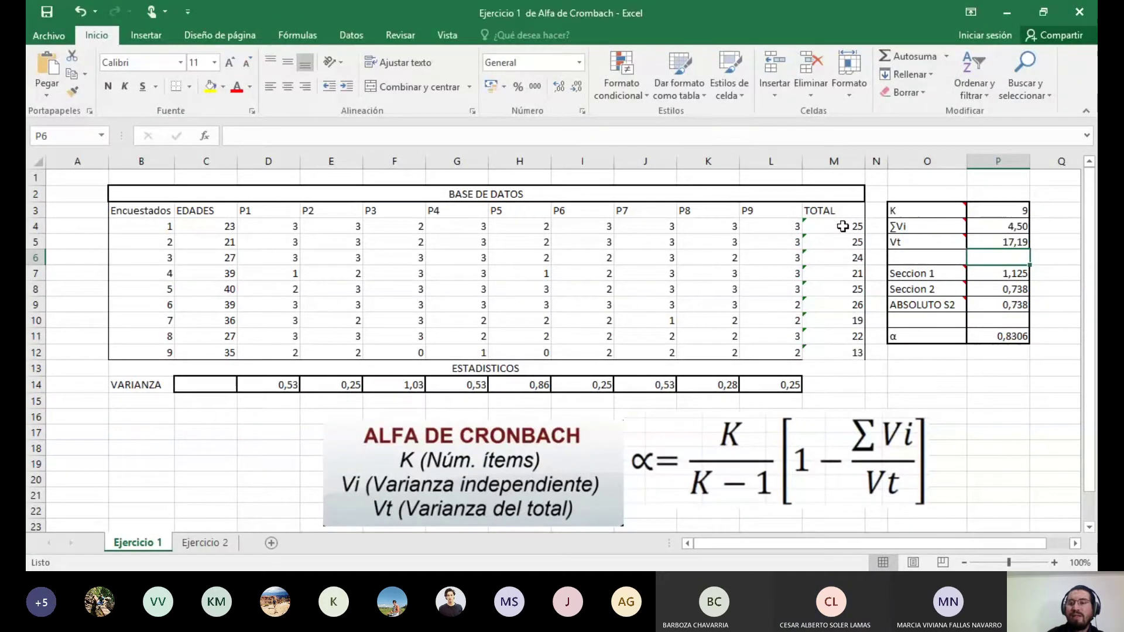
- Compare the first respondent's TOTAL formula in M4 with the range used by the Vt formula in P5
{"action": "double_click", "coordinate": [842, 226]}
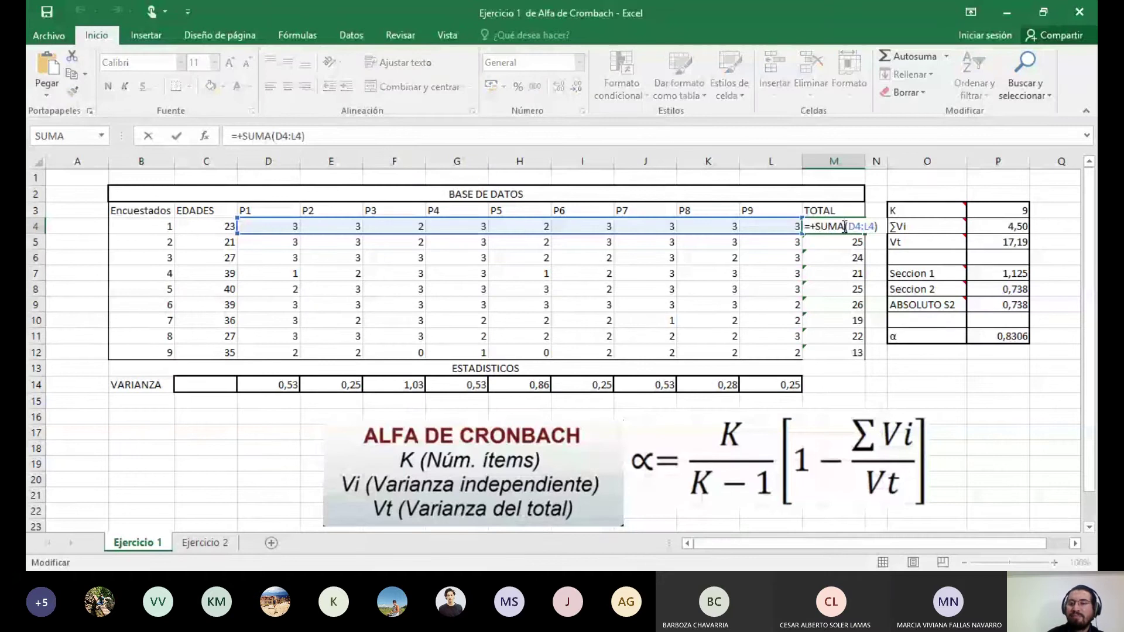
{"action": "key", "text": "Return"}
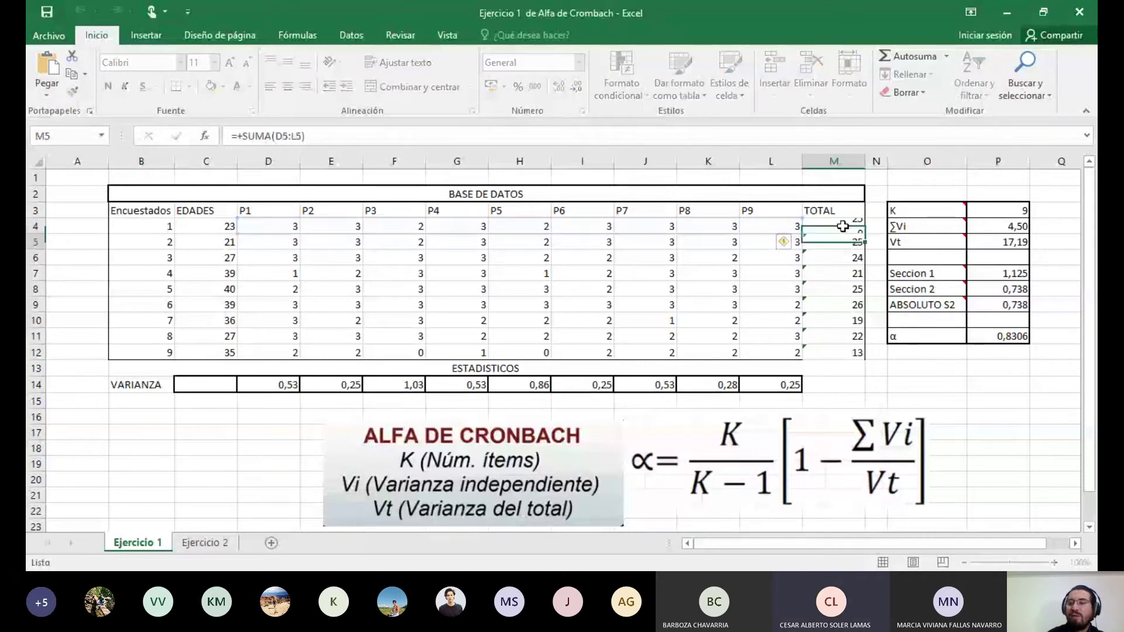
{"action": "double_click", "coordinate": [1005, 243]}
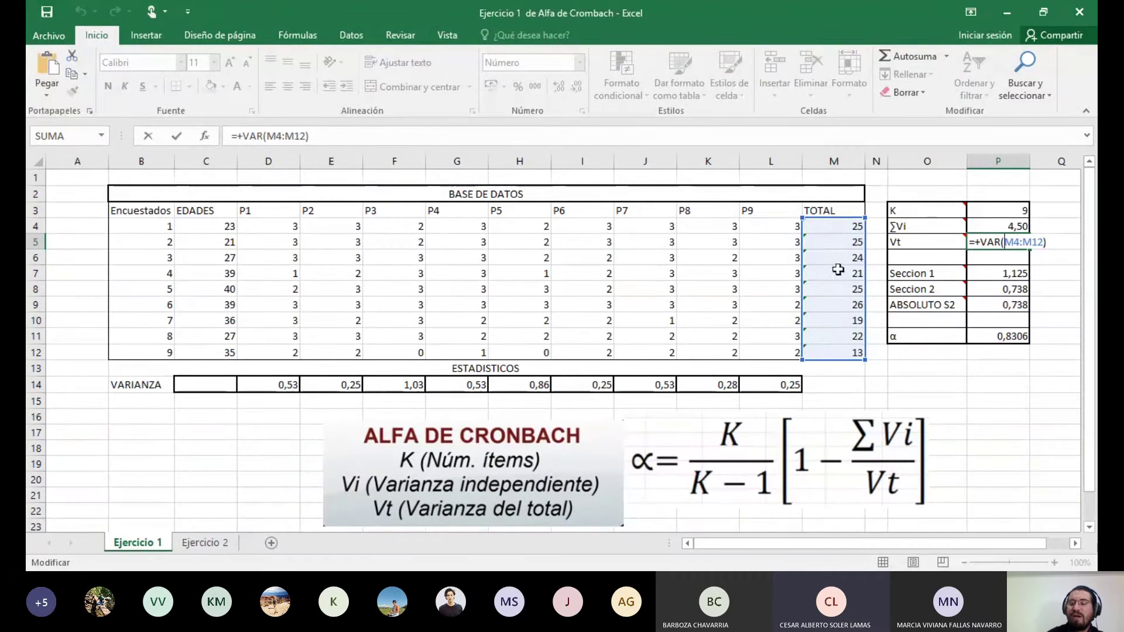
{"action": "key", "text": "Return"}
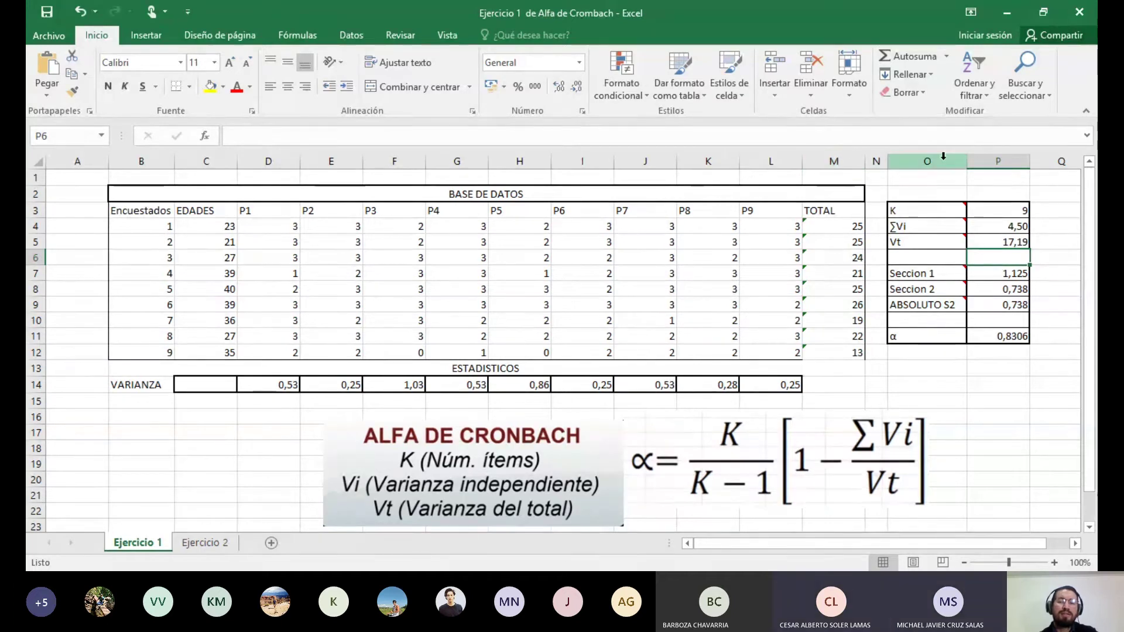
- Open the Ejercicio 2 sheet and look over its item data and the calculation cells below the table
{"action": "left_click", "coordinate": [216, 543]}
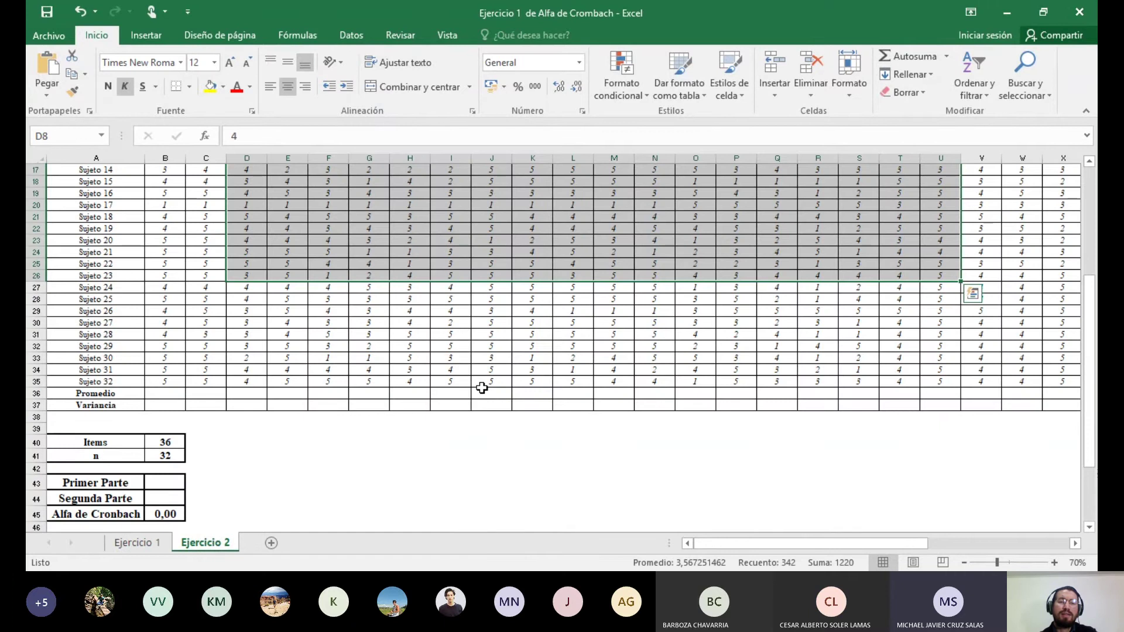
{"action": "scroll", "coordinate": [482, 387], "scroll_direction": "up", "scroll_amount": 5}
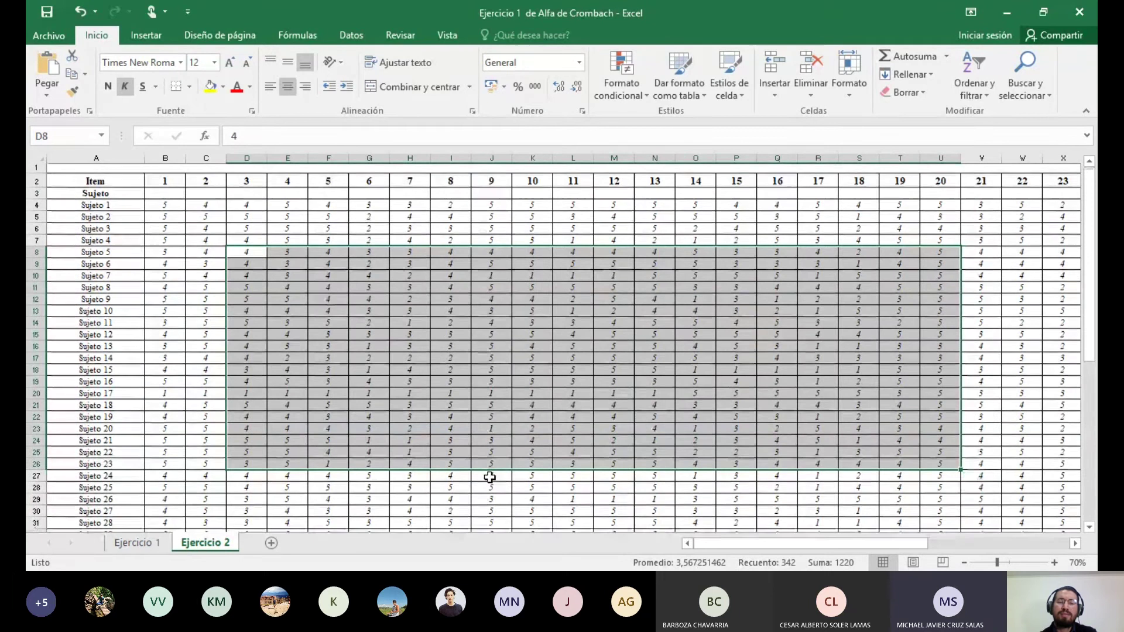
{"action": "scroll", "coordinate": [489, 477], "scroll_direction": "down", "scroll_amount": 7}
{"action": "left_click", "coordinate": [285, 427]}
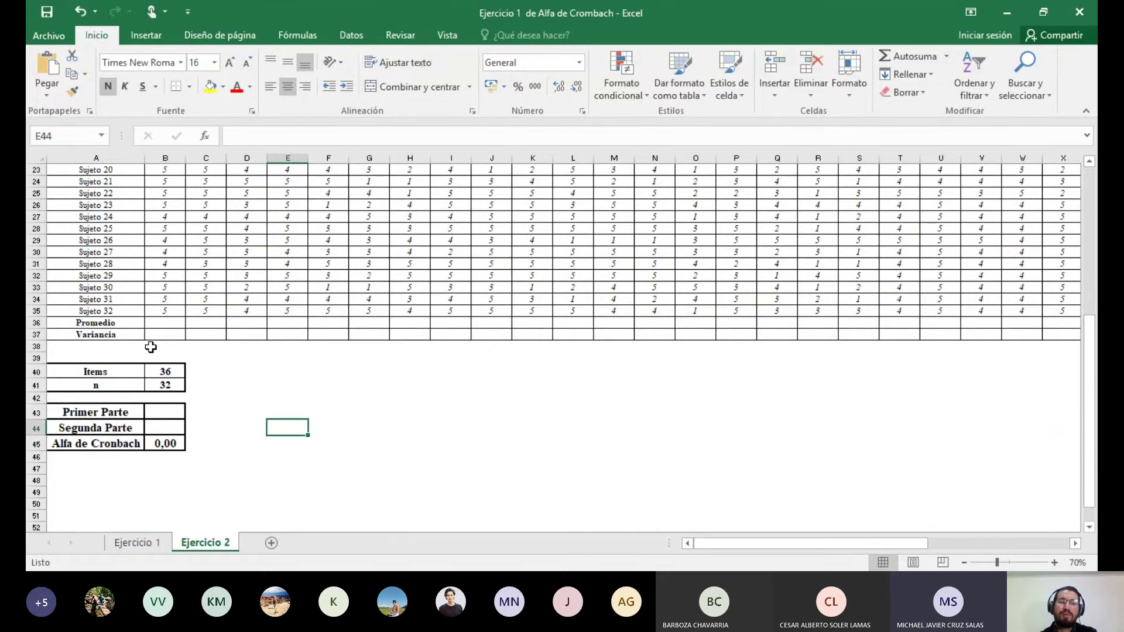
- Calculate item 1's average in B36 of Ejercicio 2 with +PROMEDIO(B4:B35)
{"action": "left_click", "coordinate": [165, 325]}
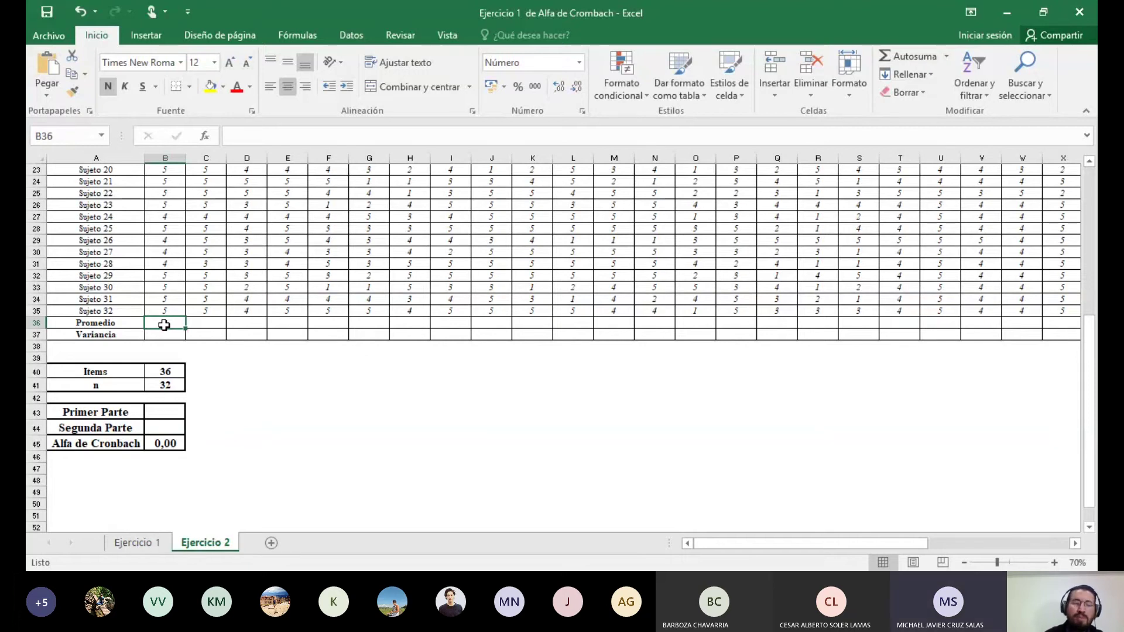
{"action": "type", "text": "+"}
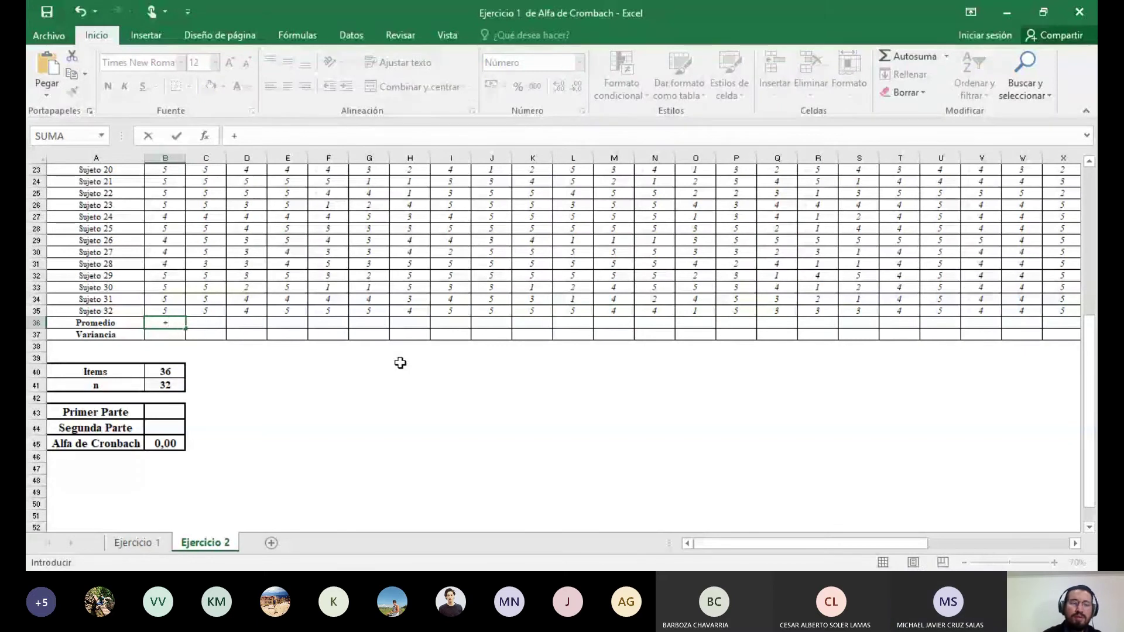
{"action": "type", "text": "or"}
{"action": "key", "text": "BackSpace"}
{"action": "key", "text": "BackSpace"}
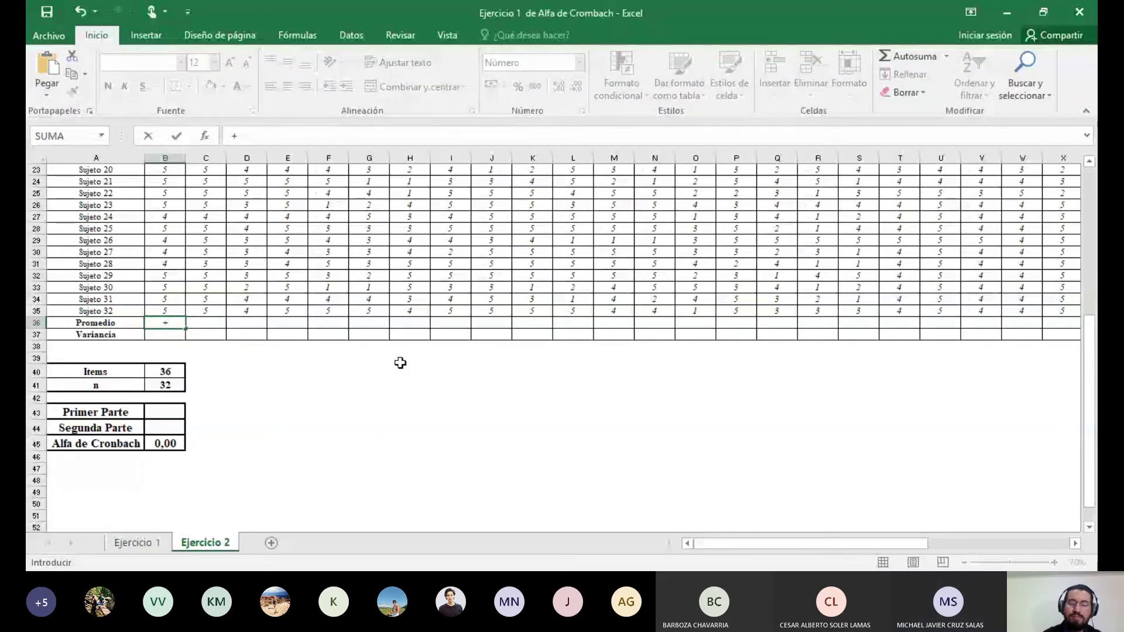
{"action": "type", "text": "pr"}
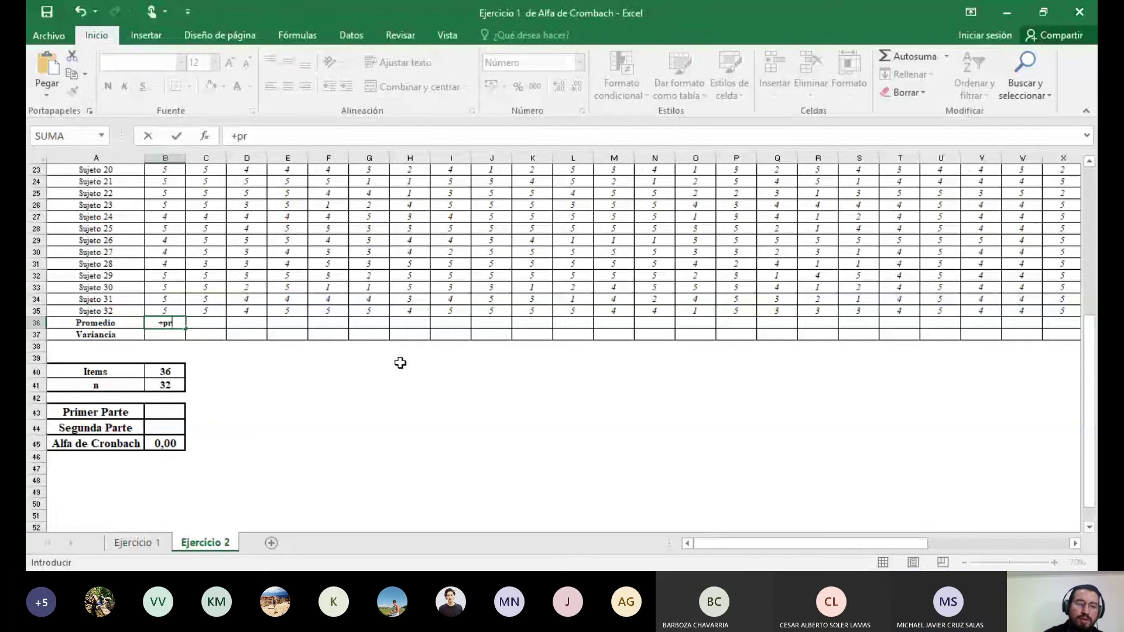
{"action": "type", "text": "o"}
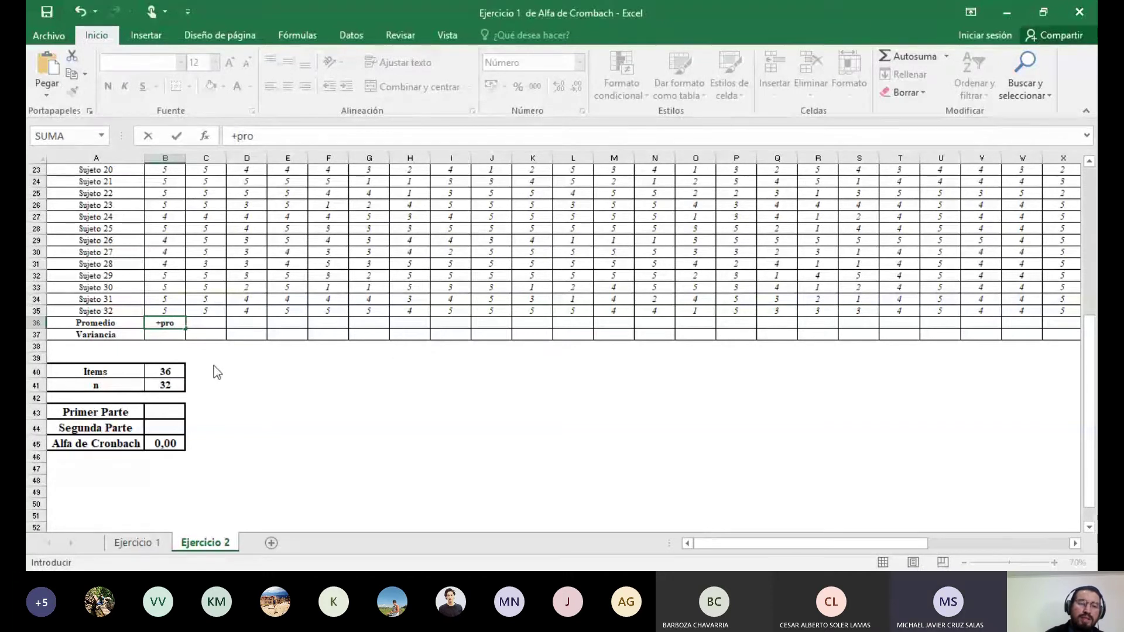
{"action": "key", "text": "Tab"}
{"action": "left_click", "coordinate": [168, 311]}
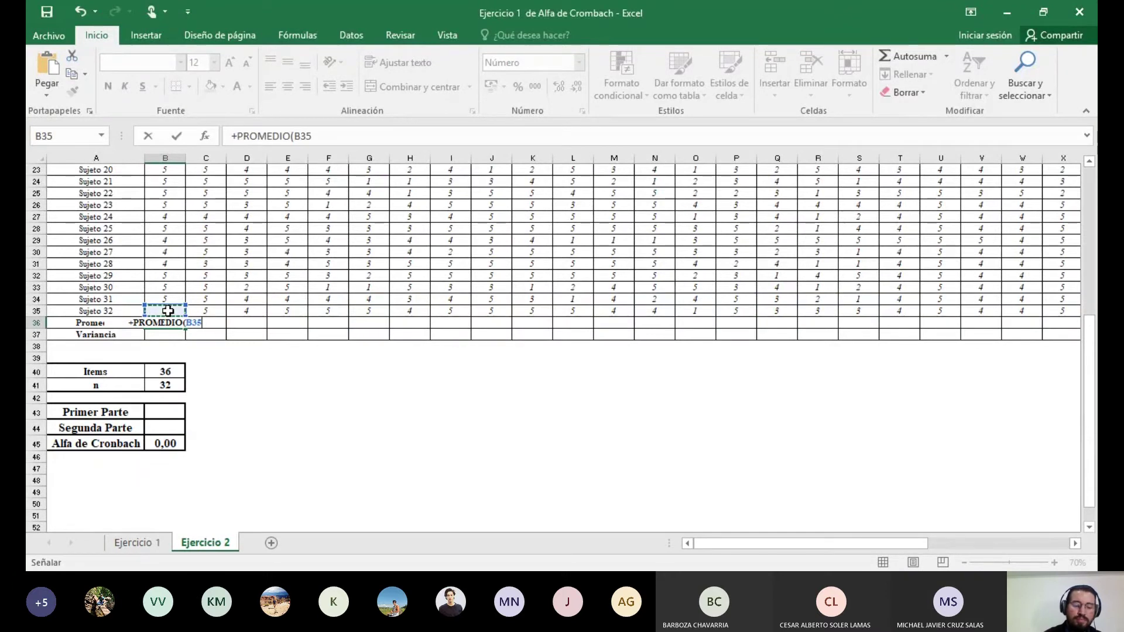
{"action": "key", "text": "ctrl+shift+Up"}
{"action": "scroll", "coordinate": [168, 310], "scroll_direction": "up", "scroll_amount": 3}
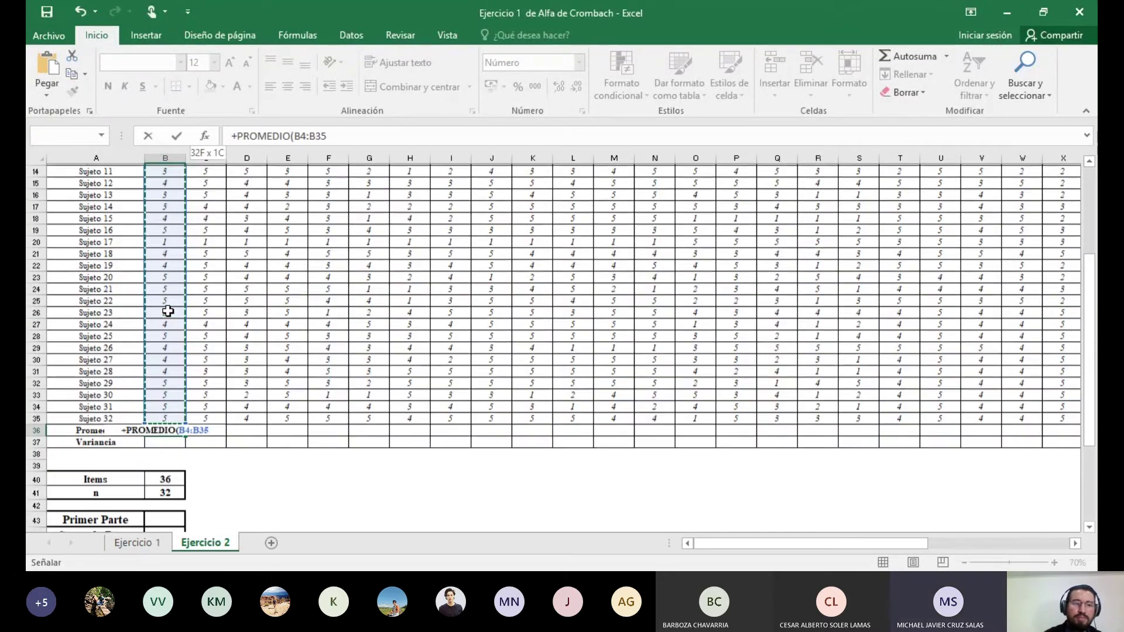
{"action": "scroll", "coordinate": [168, 310], "scroll_direction": "up", "scroll_amount": 4}
{"action": "key", "text": "ctrl+shift+Down"}
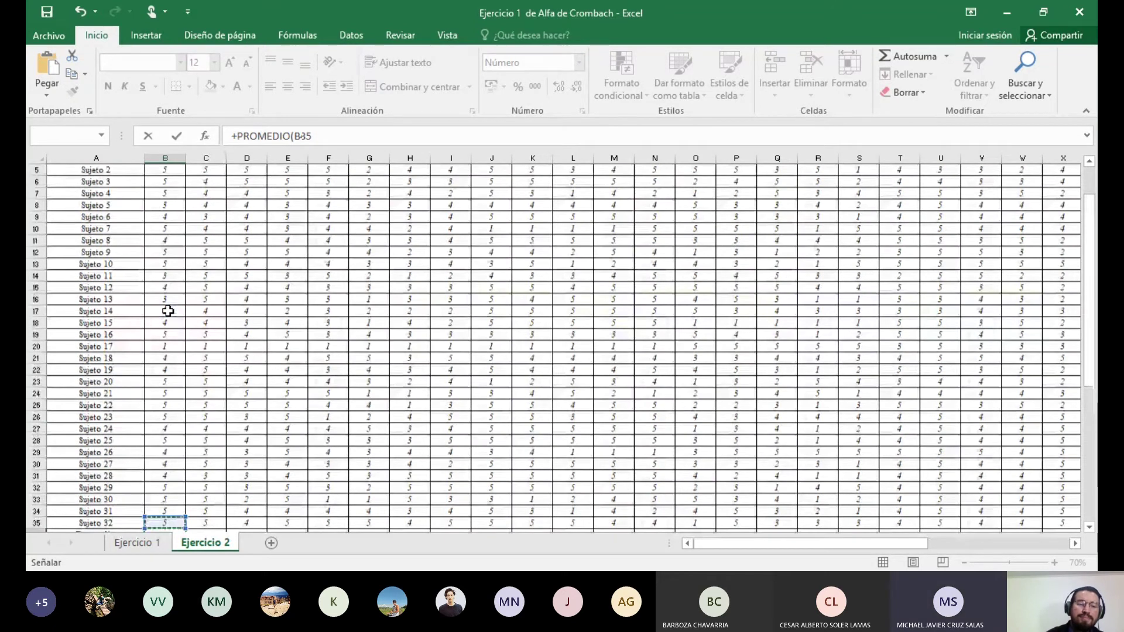
{"action": "key", "text": "Return"}
- Fill the Promedio formula from B36 across the row to AK36
{"action": "left_click", "coordinate": [174, 512]}
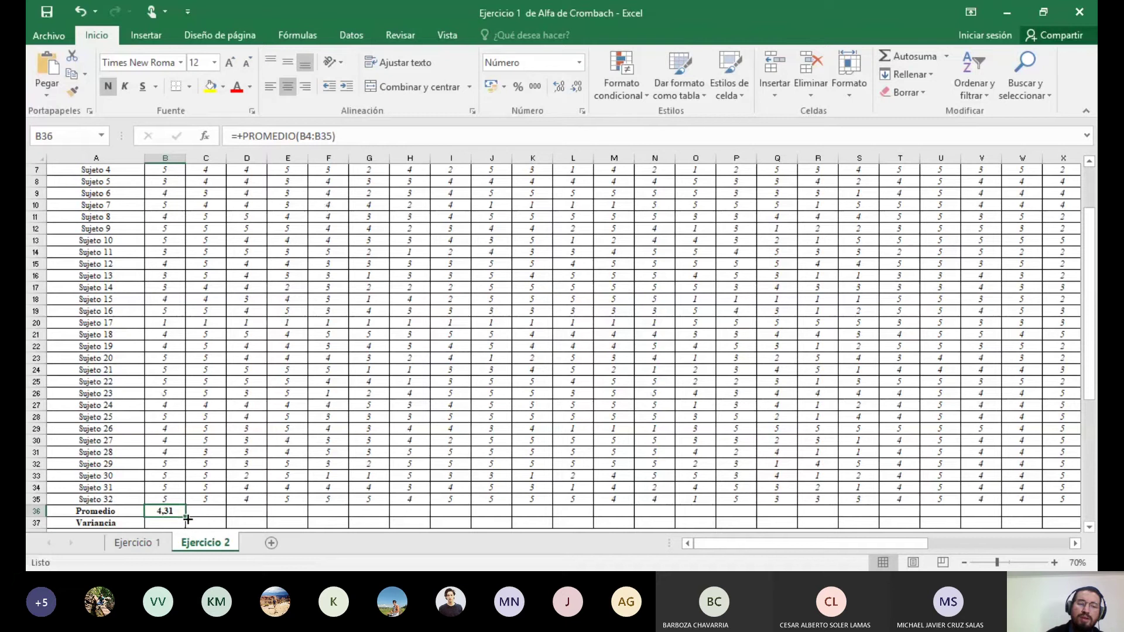
{"action": "left_click_drag", "start_coordinate": [188, 519], "coordinate": [969, 497]}
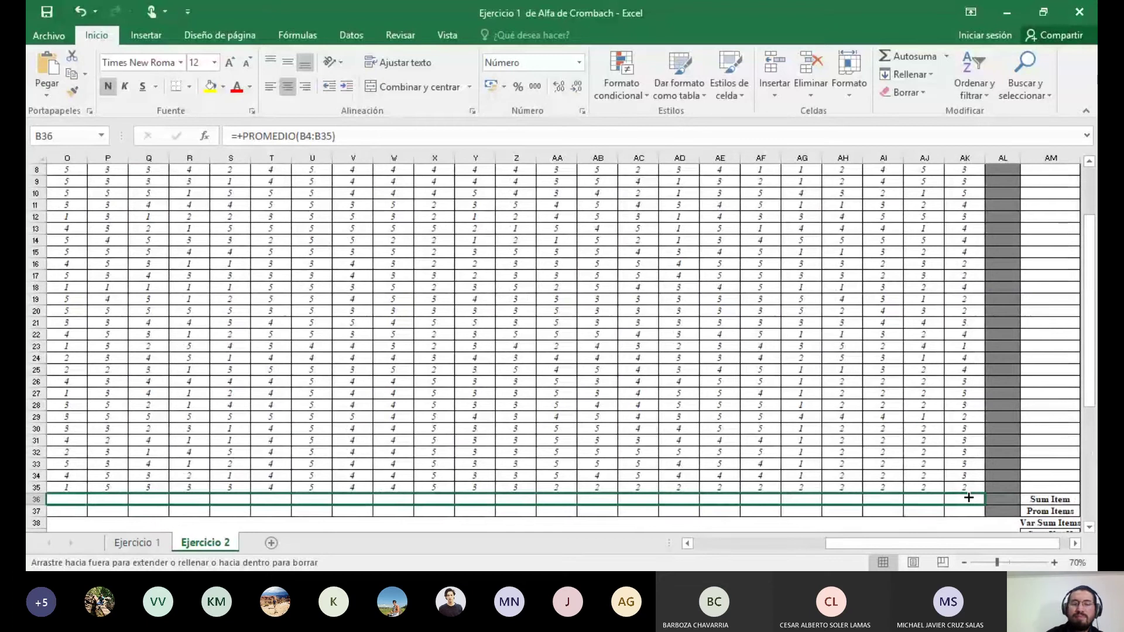
{"action": "left_click_drag", "start_coordinate": [969, 498], "coordinate": [969, 498]}
- Check the Seccion 2 formula in P8 of Ejercicio 1 and return to the Variancia row of Ejercicio 2
{"action": "left_click", "coordinate": [322, 513]}
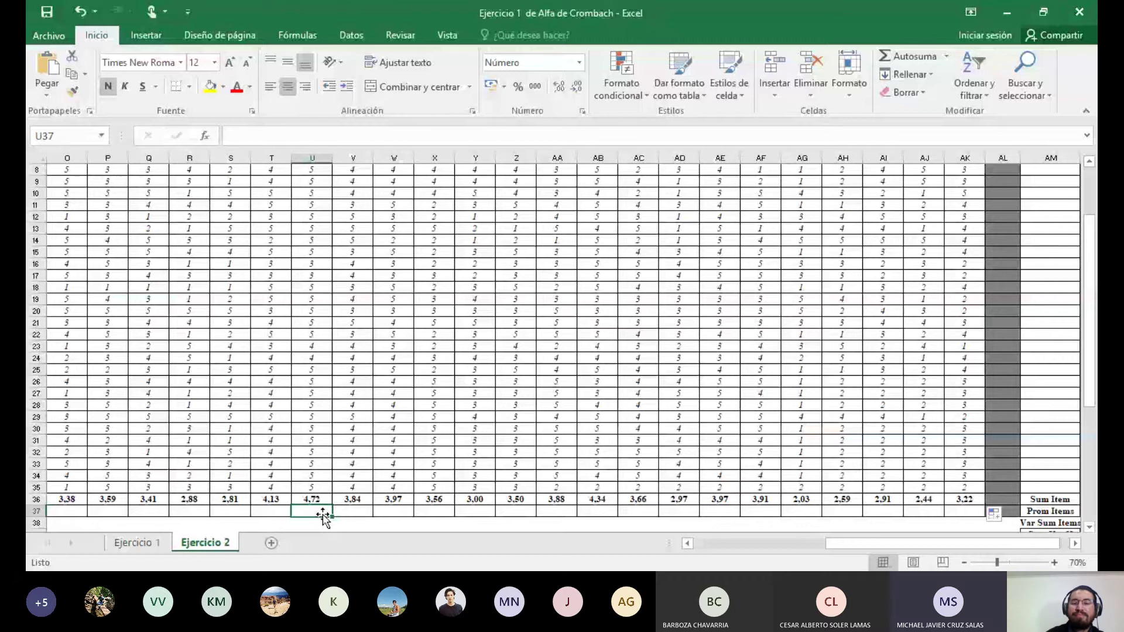
{"action": "key", "text": "Home"}
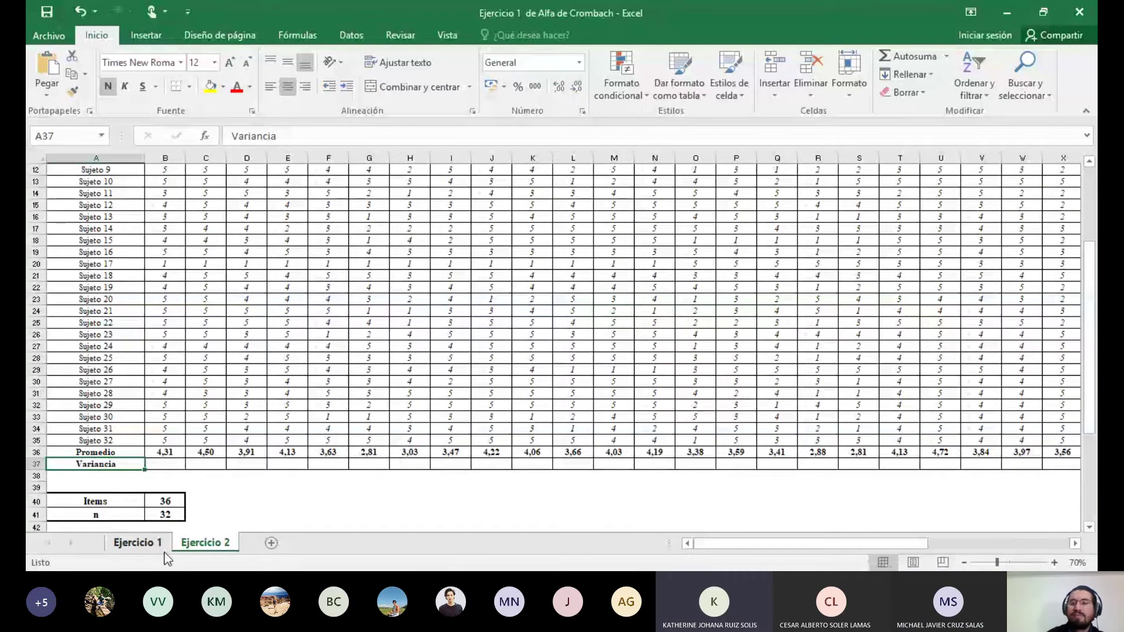
{"action": "left_click", "coordinate": [137, 542]}
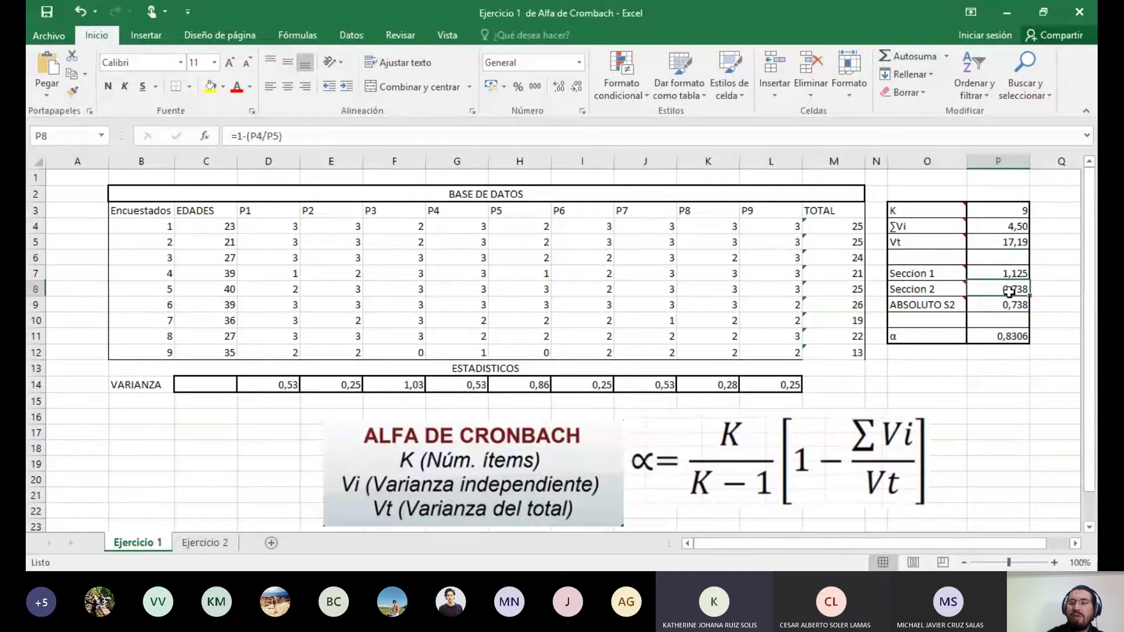
{"action": "double_click", "coordinate": [1009, 290]}
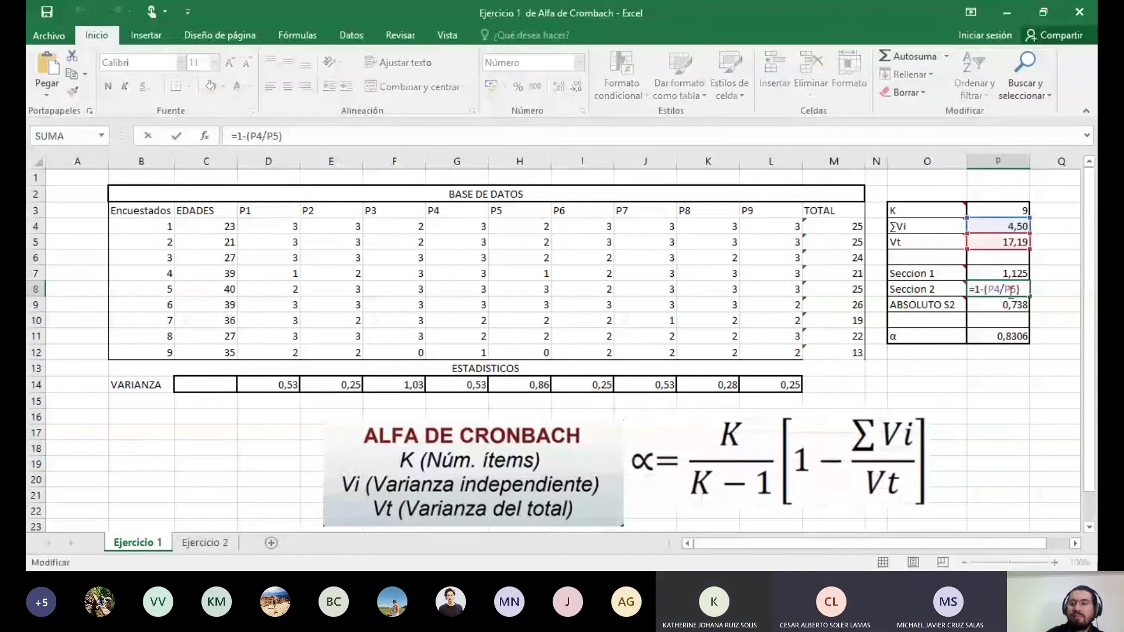
{"action": "key", "text": "Return"}
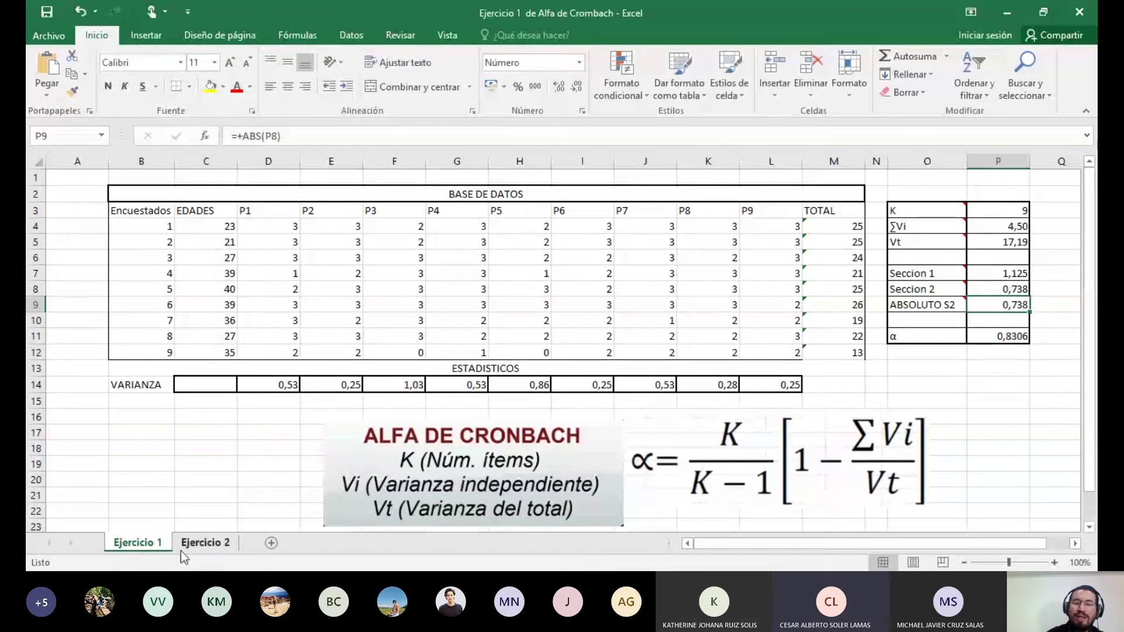
{"action": "left_click", "coordinate": [205, 543]}
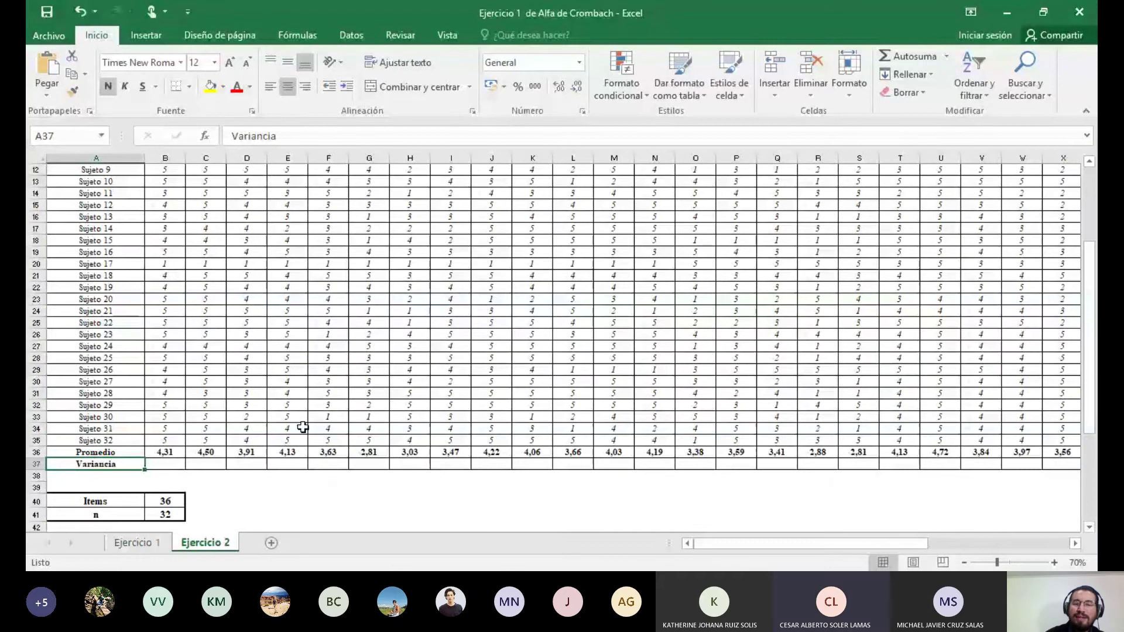
- Go back to Ejercicio 1 and highlight the P1 to P9 answers of all respondents, D4:L12
{"action": "key", "text": "ctrl+Page_Up"}
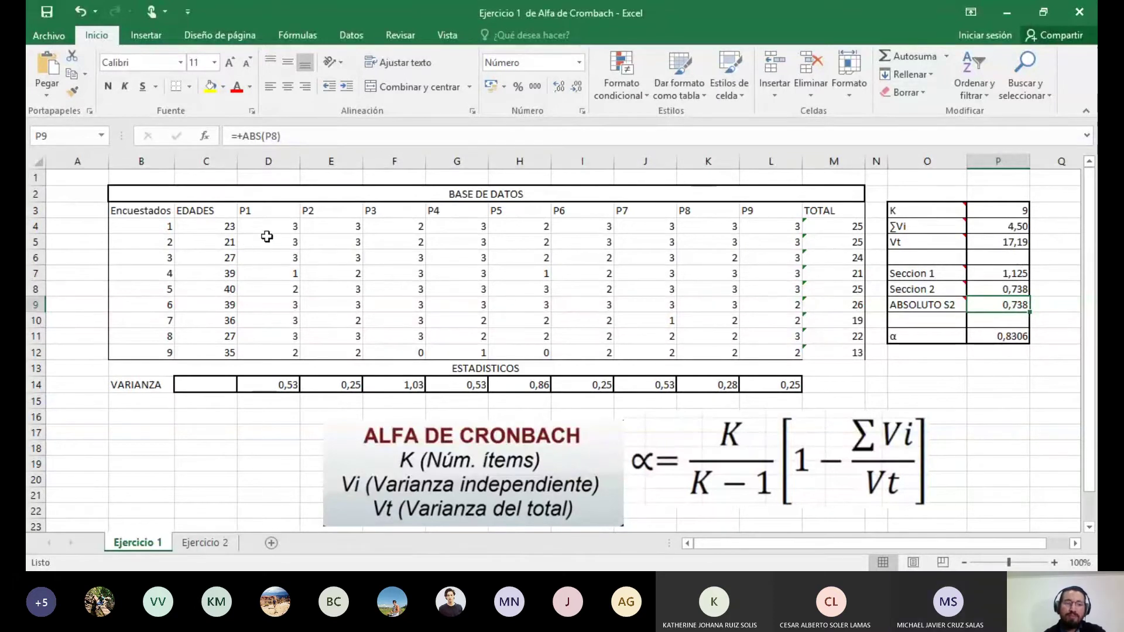
{"action": "left_click_drag", "start_coordinate": [268, 236], "coordinate": [444, 311]}
{"action": "left_click", "coordinate": [293, 256]}
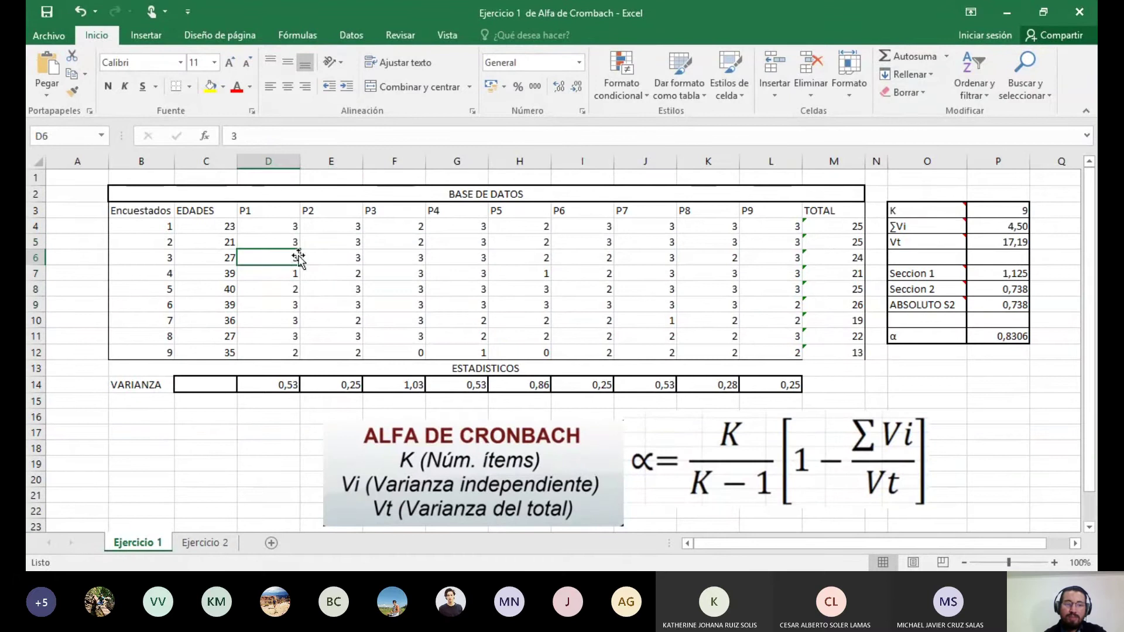
{"action": "left_click_drag", "start_coordinate": [277, 224], "coordinate": [699, 338]}
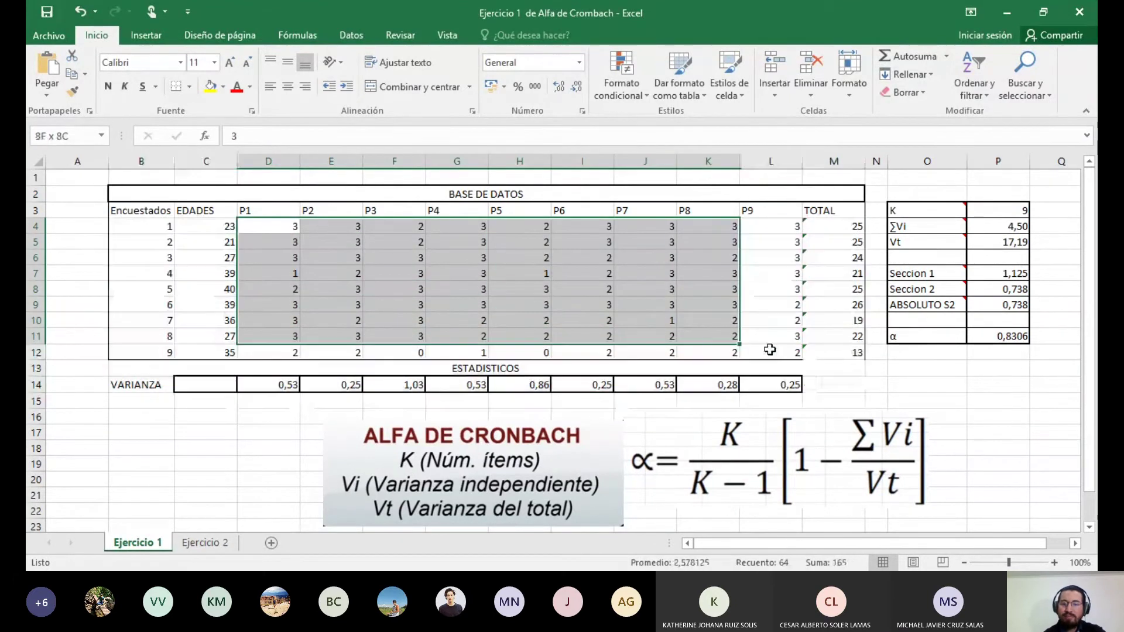
{"action": "left_click_drag", "start_coordinate": [770, 350], "coordinate": [772, 351]}
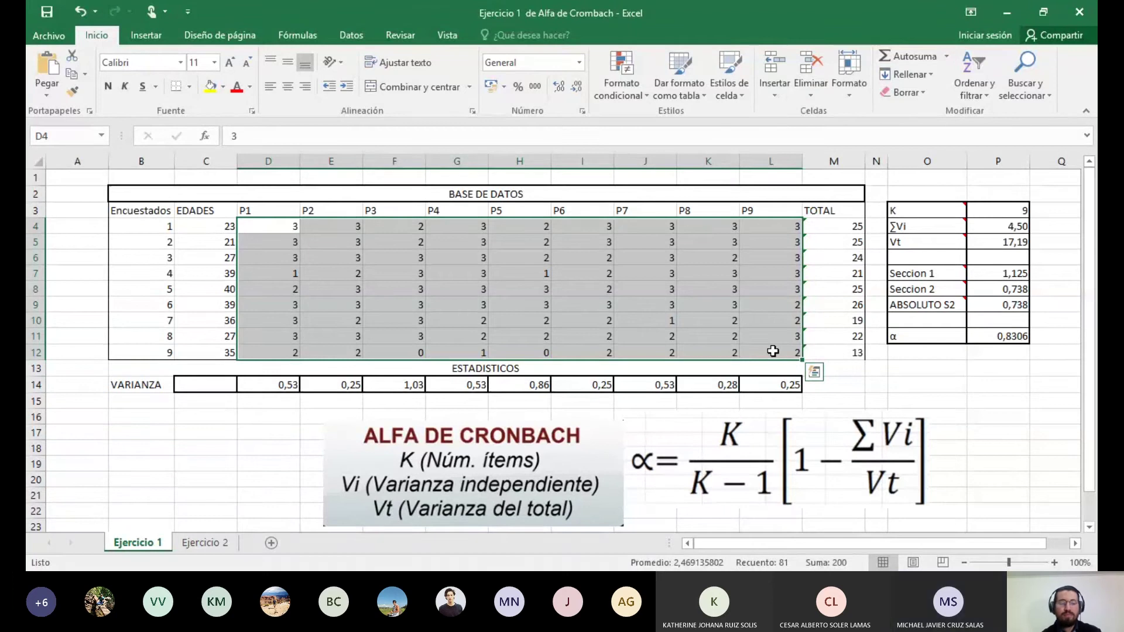
{"action": "key", "text": "Escape"}
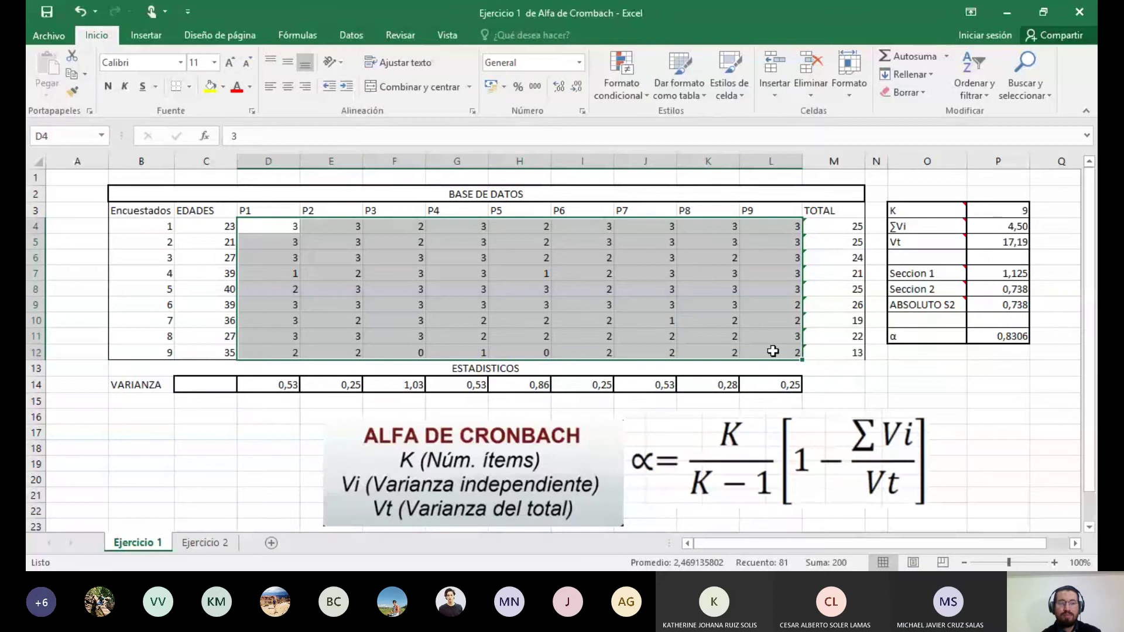
- Clear the P1 to P9 answers in D4:L12 to test the linked formulas, and restore the data
{"action": "left_click", "coordinate": [287, 232]}
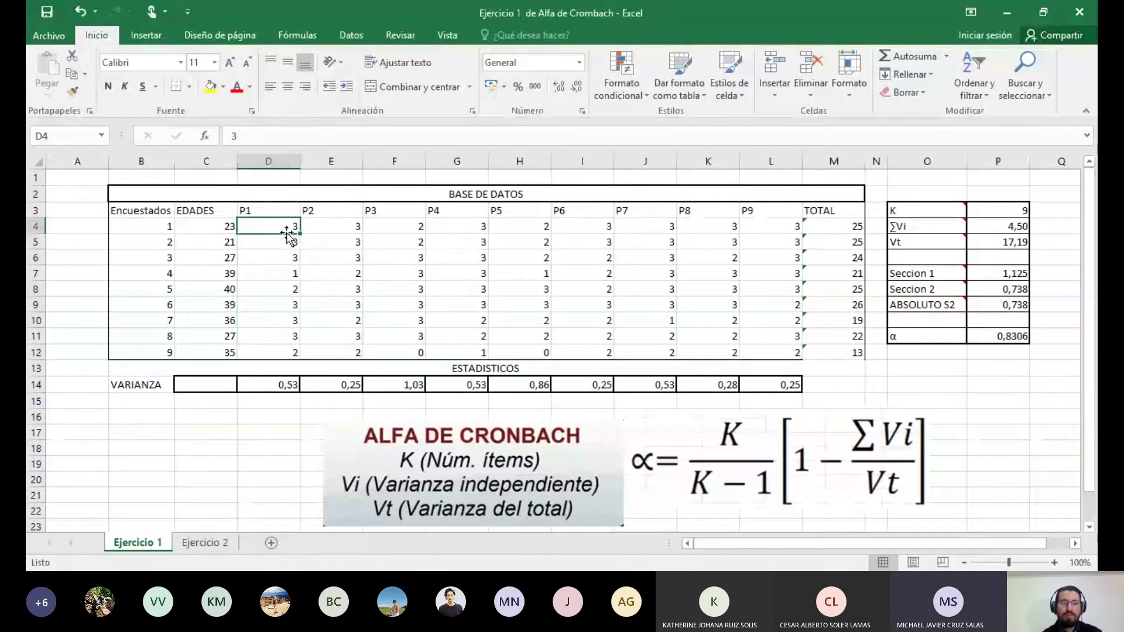
{"action": "left_click_drag", "start_coordinate": [287, 233], "coordinate": [744, 346]}
{"action": "key", "text": "ctrl+c"}
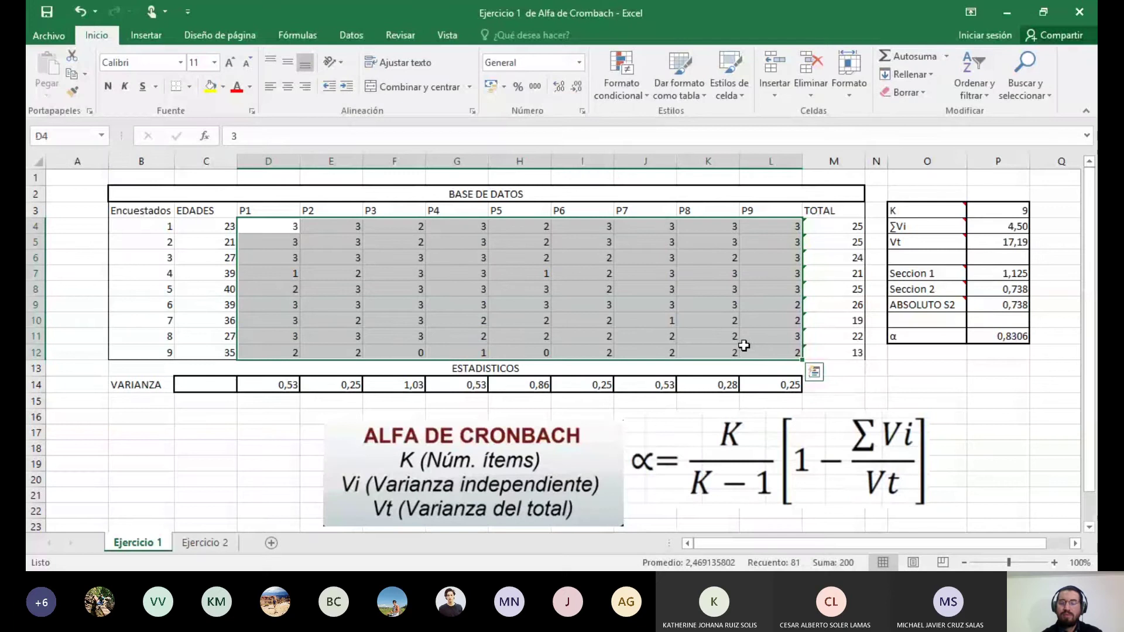
{"action": "key", "text": "Delete"}
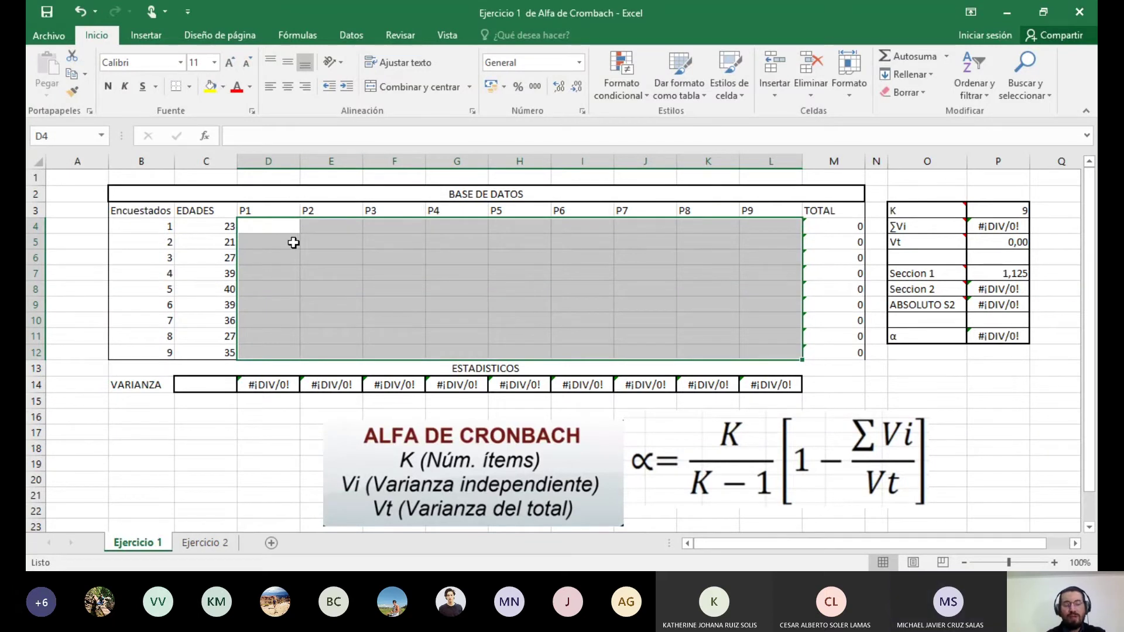
{"action": "key", "text": "ctrl+v"}
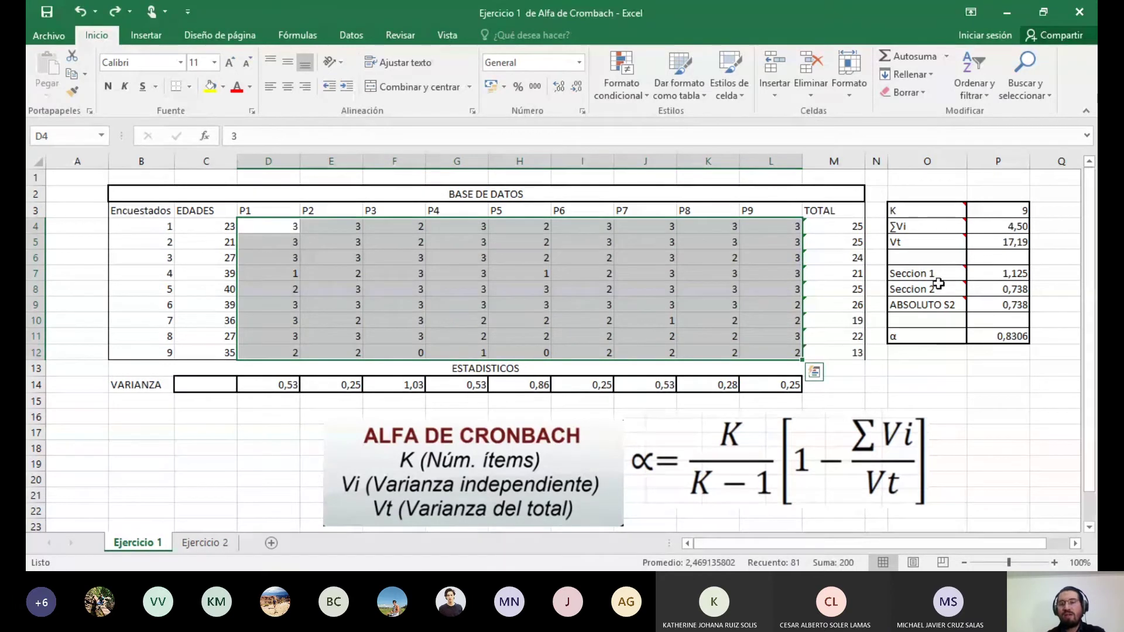
- Examine the respondents' TOTAL formulas in M4 and M8 and the P1 variance formula in D14
{"action": "double_click", "coordinate": [841, 228]}
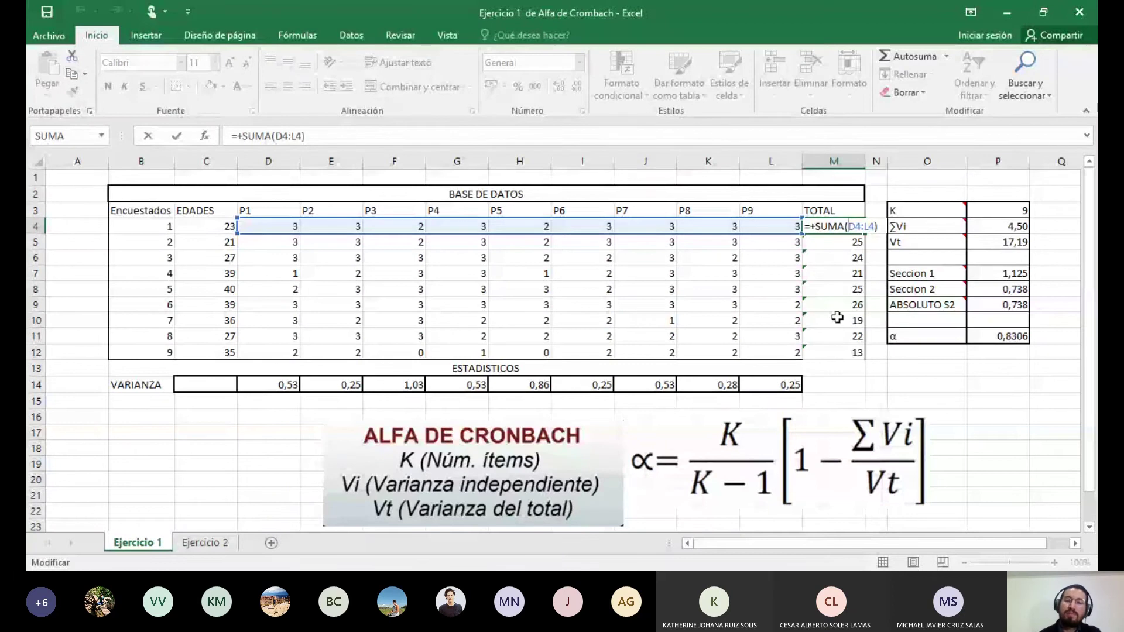
{"action": "left_click", "coordinate": [838, 287]}
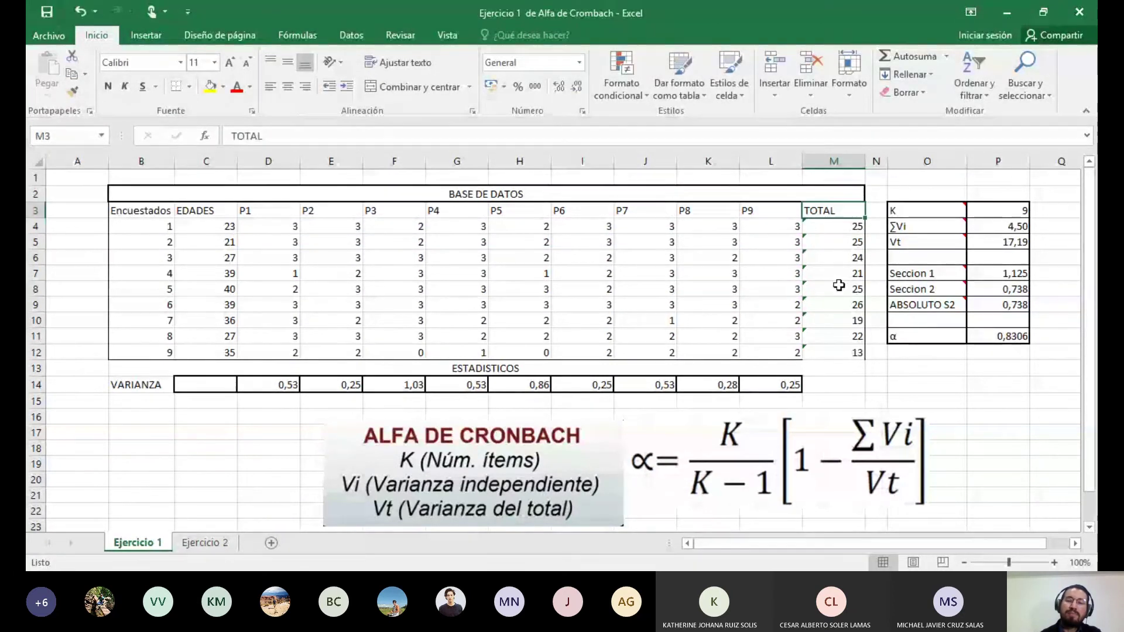
{"action": "double_click", "coordinate": [839, 287]}
{"action": "key", "text": "Return"}
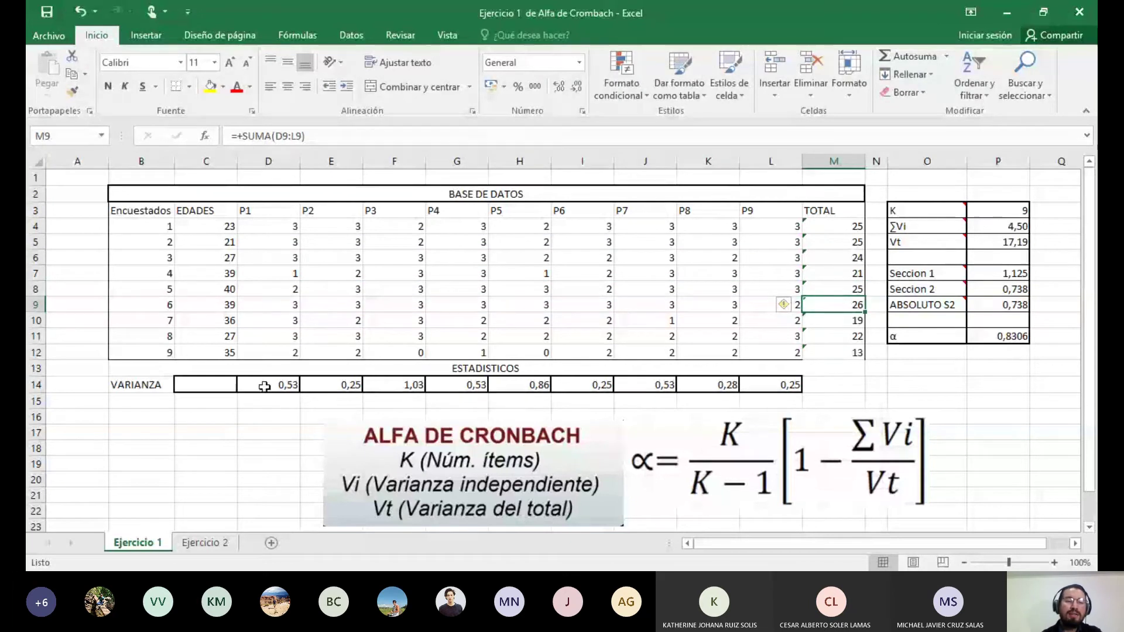
{"action": "double_click", "coordinate": [264, 386]}
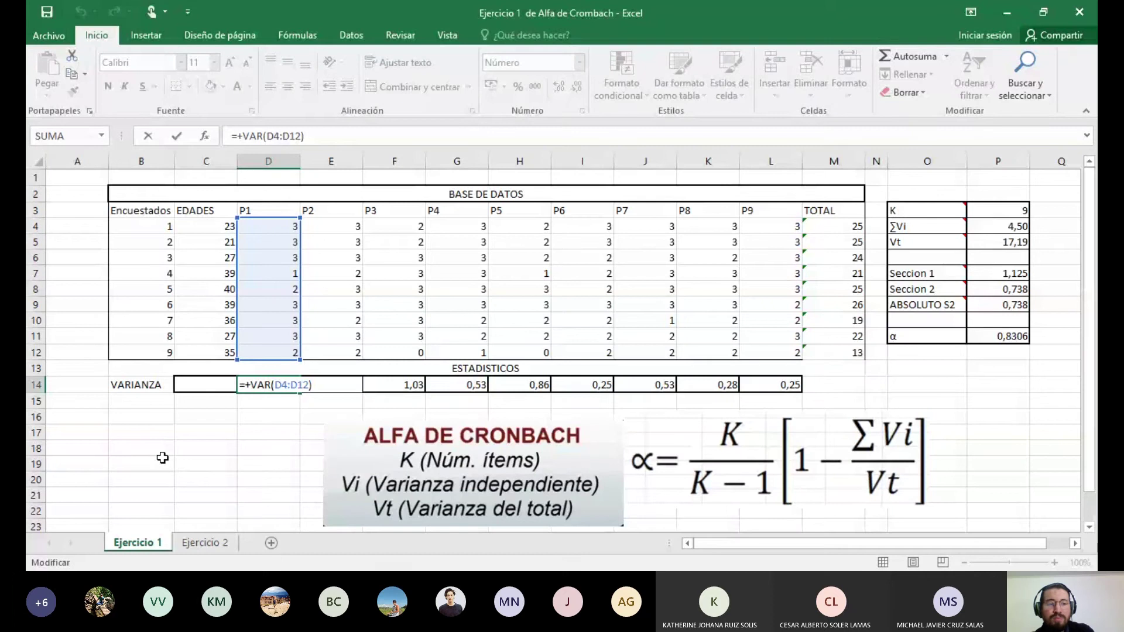
{"action": "key", "text": "Return"}
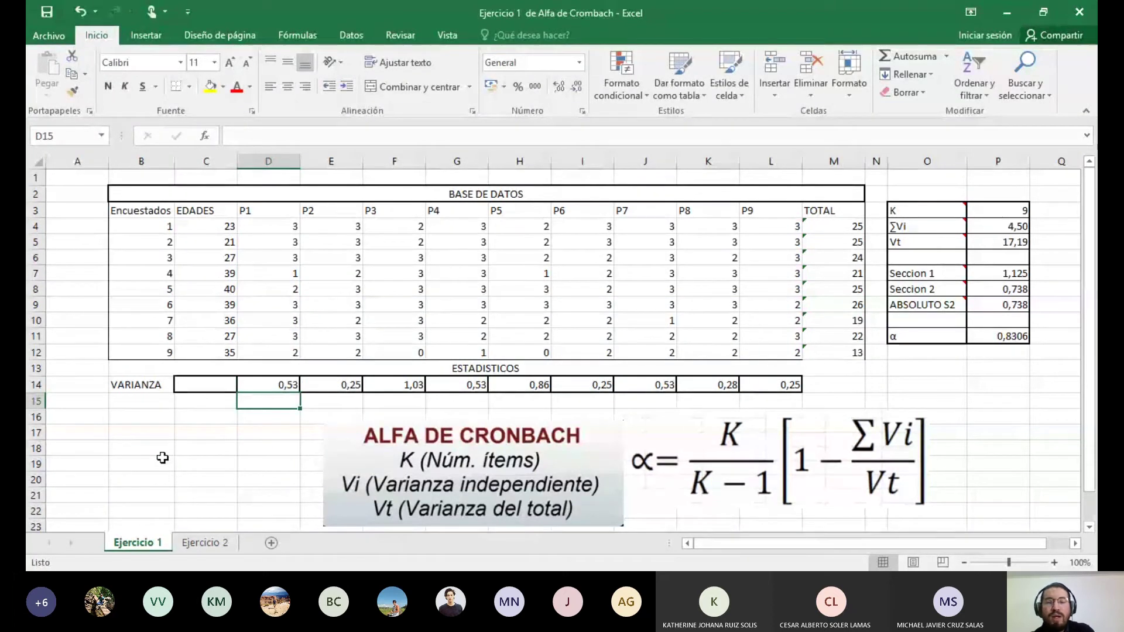
- Compare the K value in P3 with the last item heading of the table in L3
{"action": "left_click", "coordinate": [997, 214]}
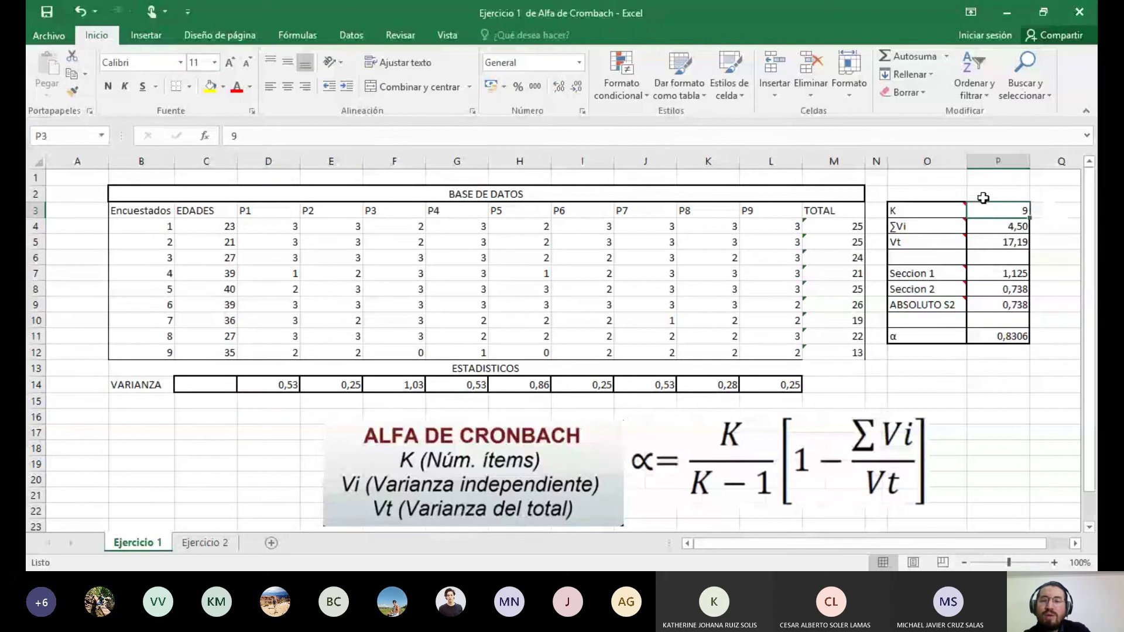
{"action": "mouse_move", "coordinate": [953, 211]}
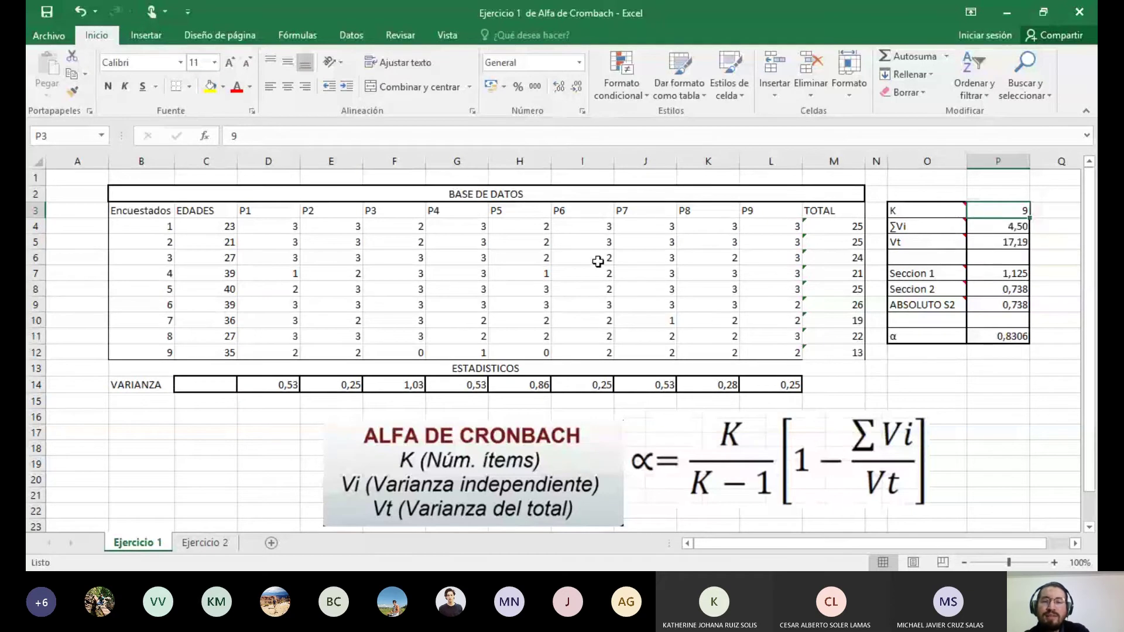
{"action": "left_click", "coordinate": [746, 211]}
{"action": "type", "text": "P9"}
{"action": "key", "text": "Return"}
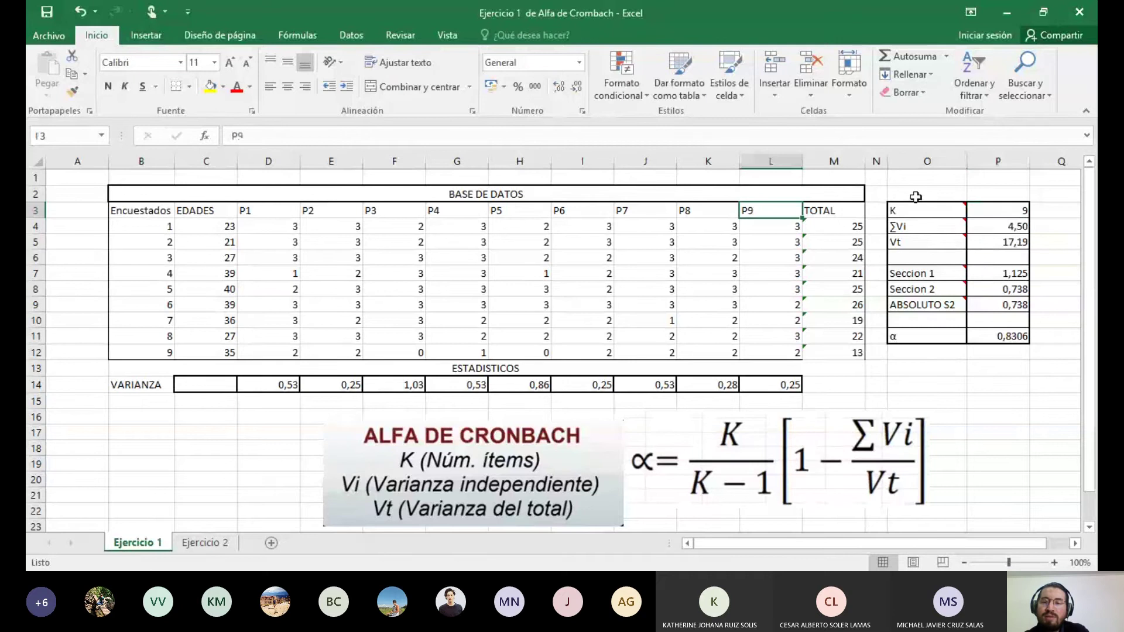
{"action": "left_click", "coordinate": [996, 210]}
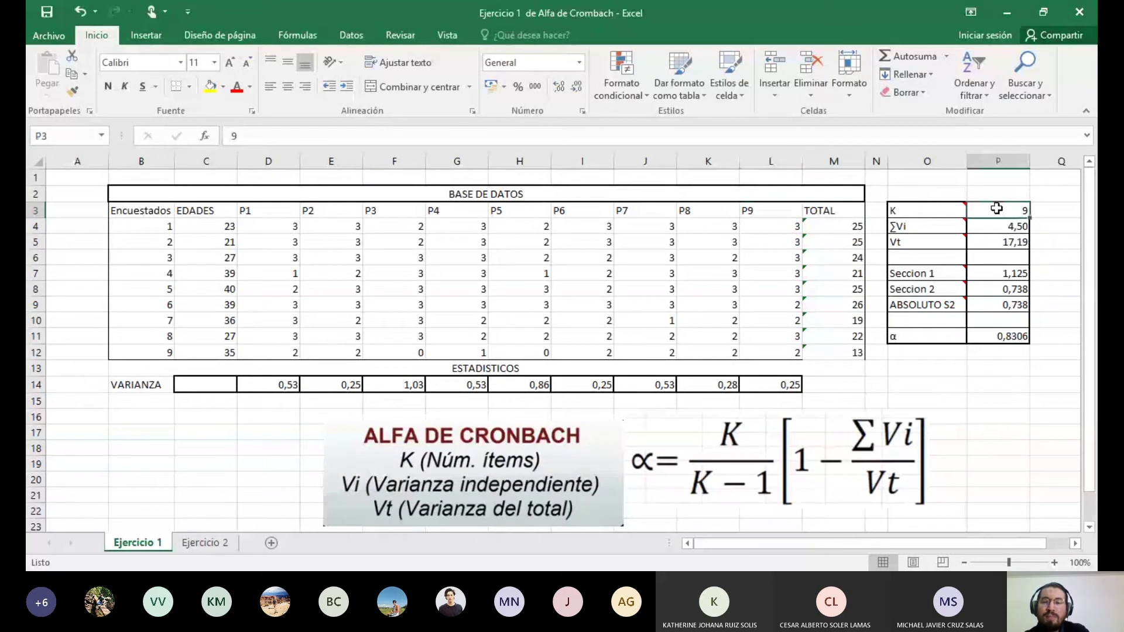
- Examine the ∑Vi formula in P4, the comment on its label and the first item variance in D14
{"action": "left_click", "coordinate": [1000, 226]}
{"action": "double_click", "coordinate": [1001, 226]}
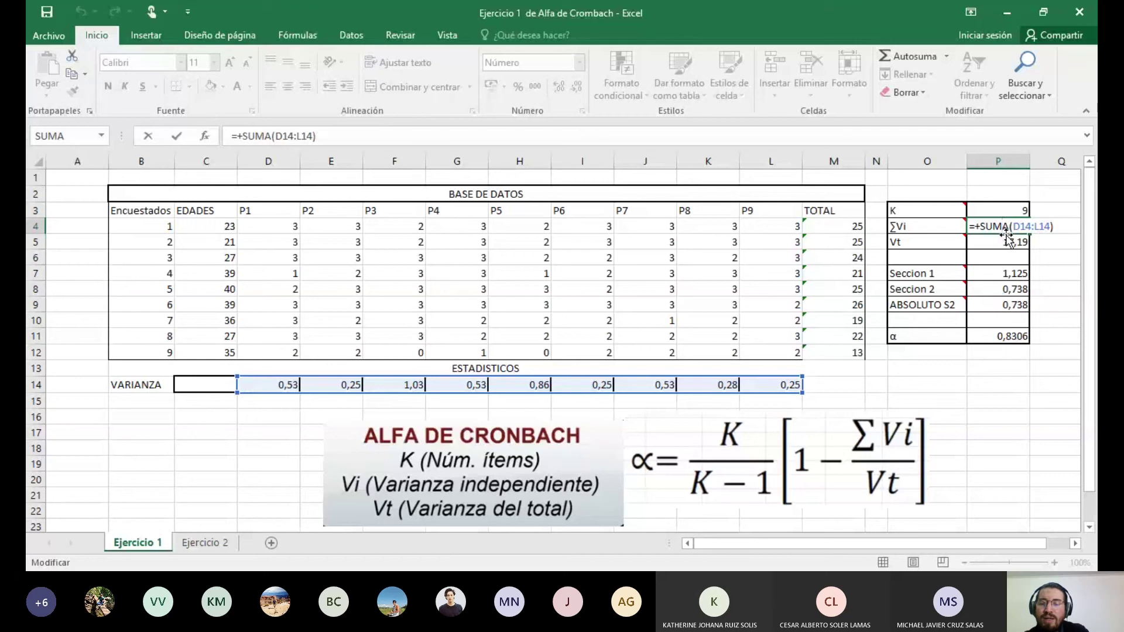
{"action": "key", "text": "Return"}
{"action": "mouse_move", "coordinate": [923, 228]}
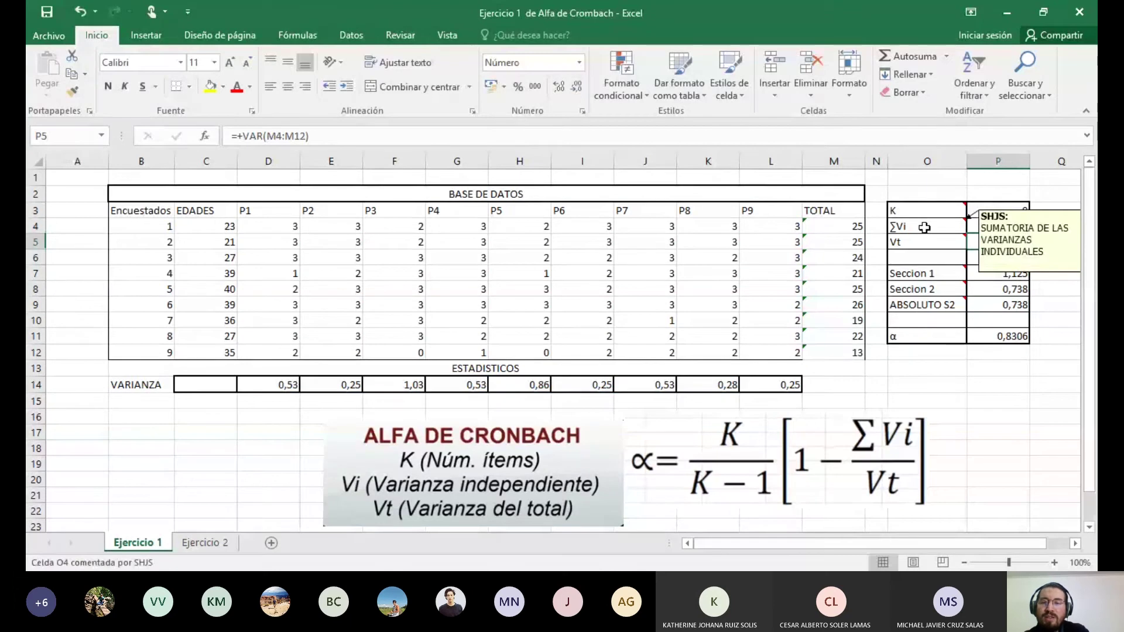
{"action": "left_click", "coordinate": [274, 384]}
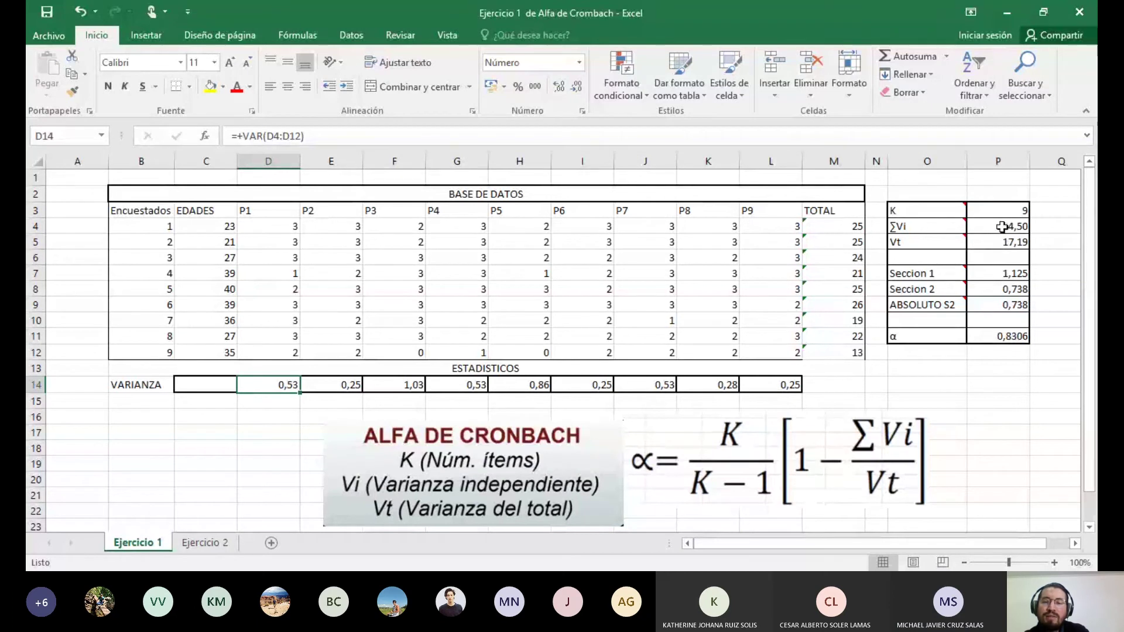
- Review the Vt formula in P5 against the TOTAL values in M4:M12
{"action": "left_click", "coordinate": [1000, 241]}
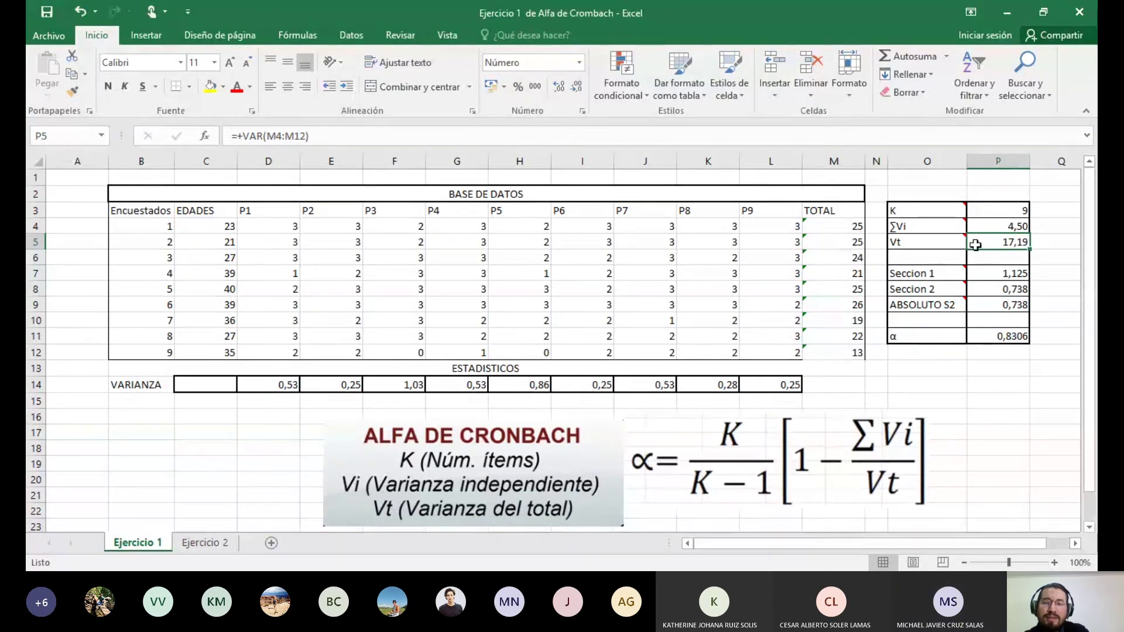
{"action": "left_click_drag", "start_coordinate": [832, 228], "coordinate": [836, 351]}
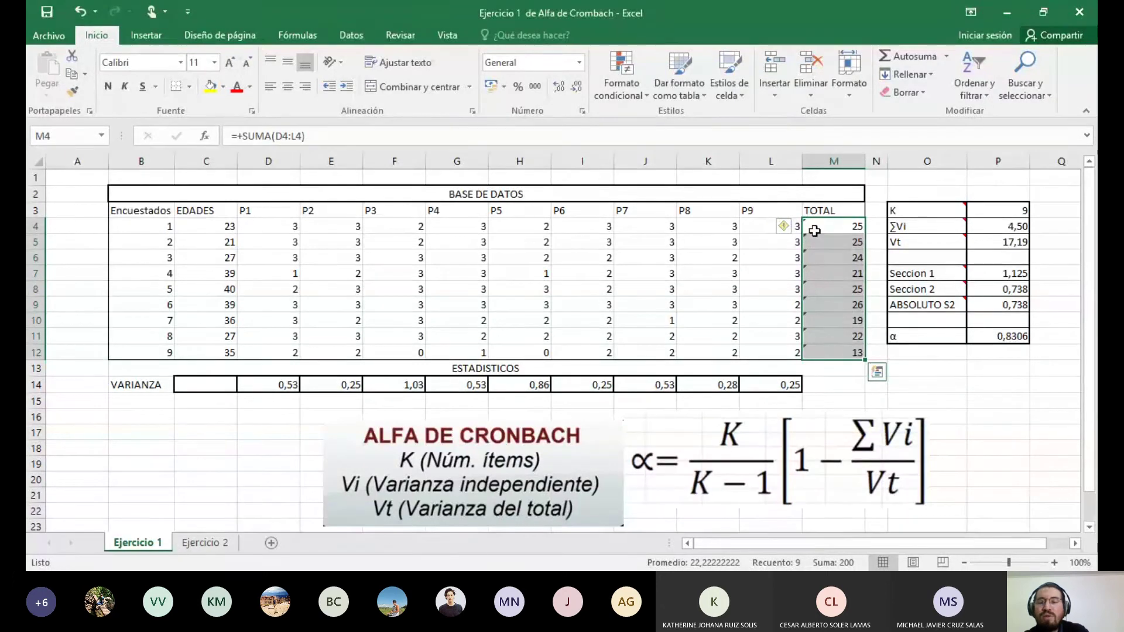
{"action": "double_click", "coordinate": [1010, 242]}
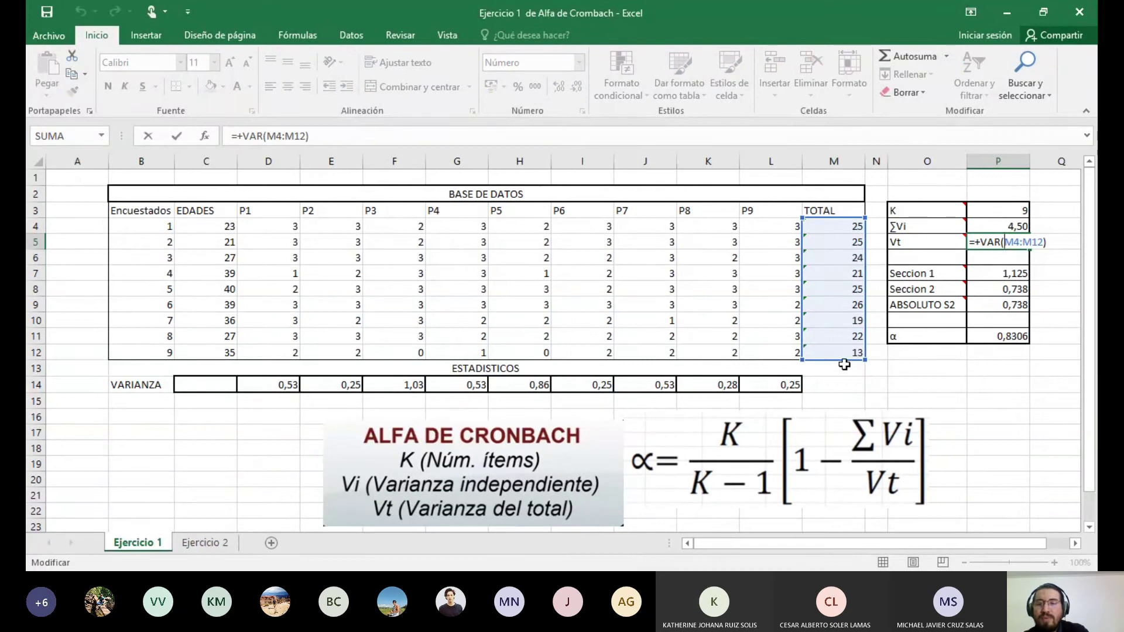
{"action": "key", "text": "Return"}
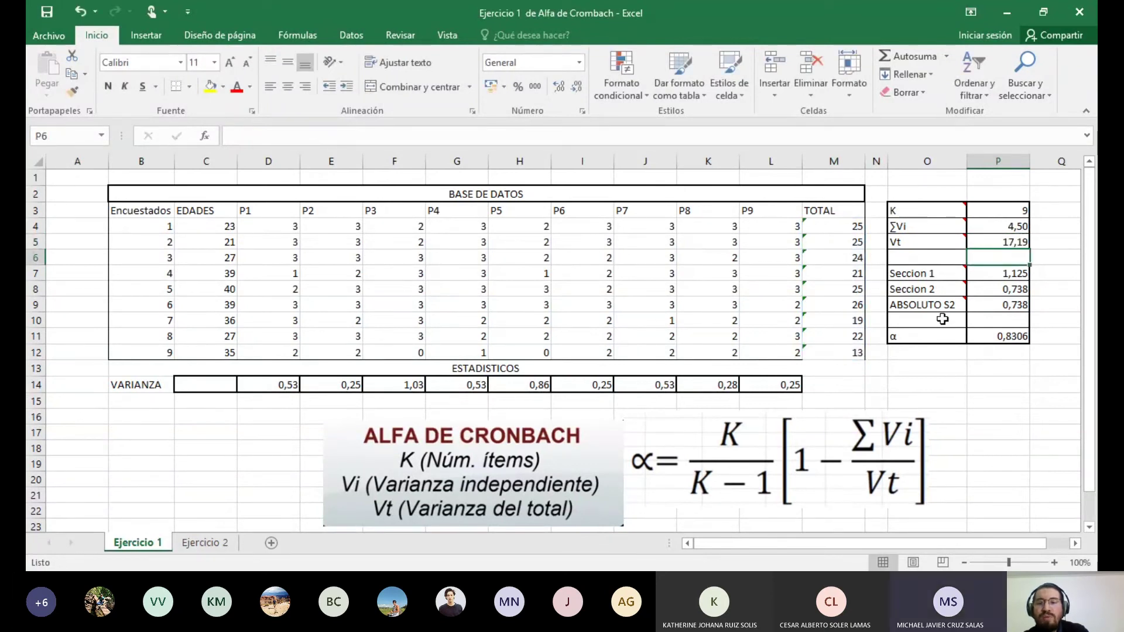
- Examine the Seccion 1 formula in P7 and the Seccion 2 formula in P8 against the alpha equation
{"action": "left_click", "coordinate": [991, 273]}
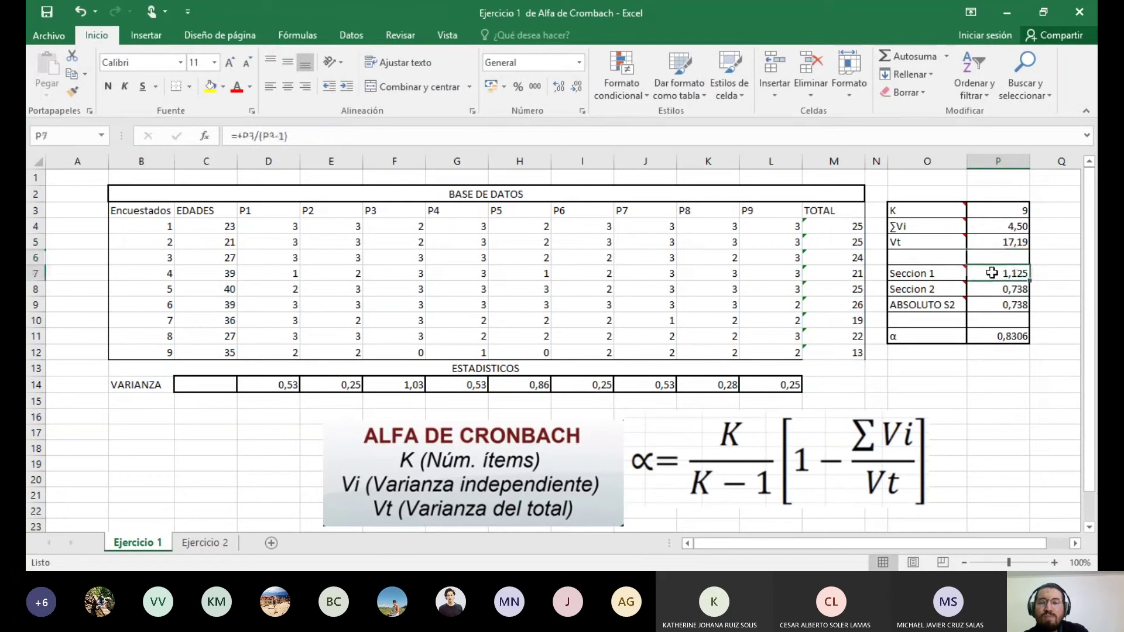
{"action": "double_click", "coordinate": [991, 273]}
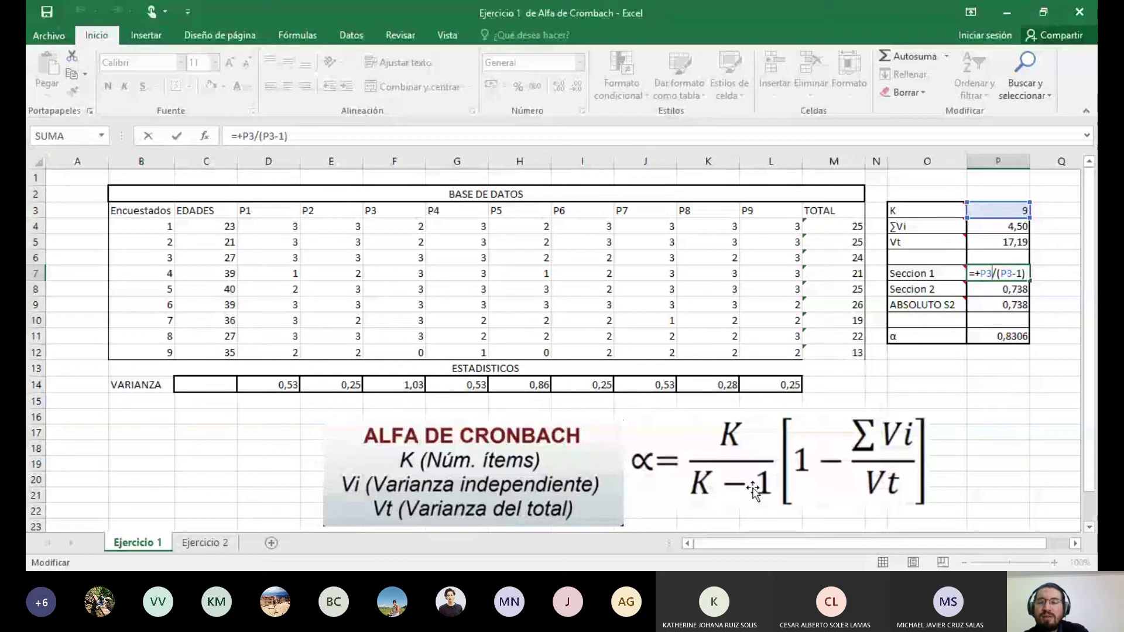
{"action": "key", "text": "Return"}
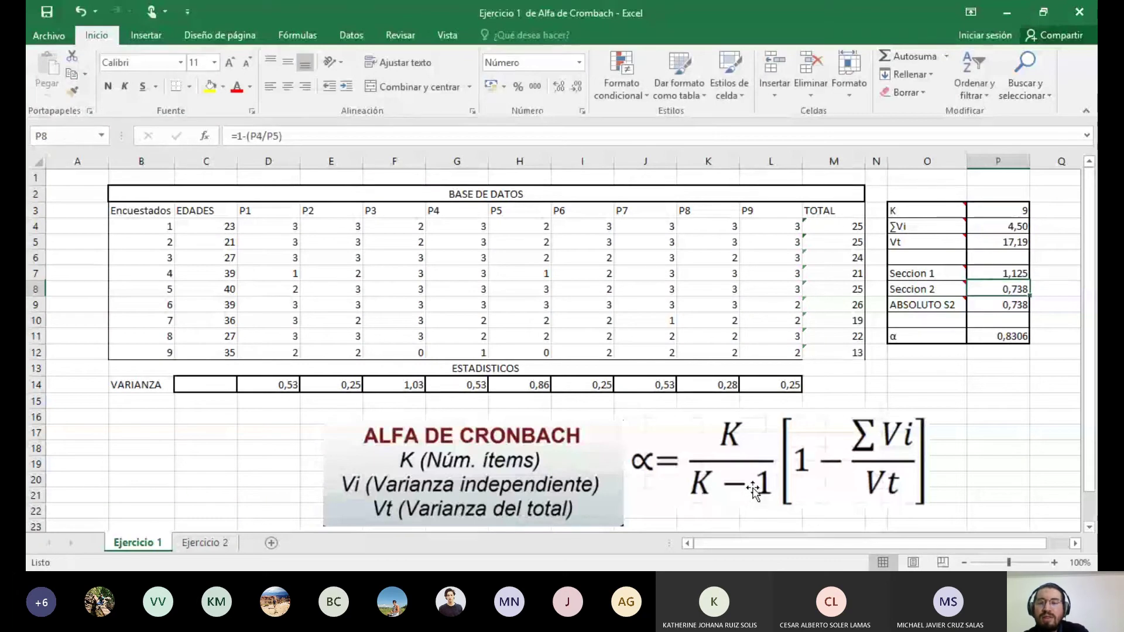
{"action": "double_click", "coordinate": [989, 288]}
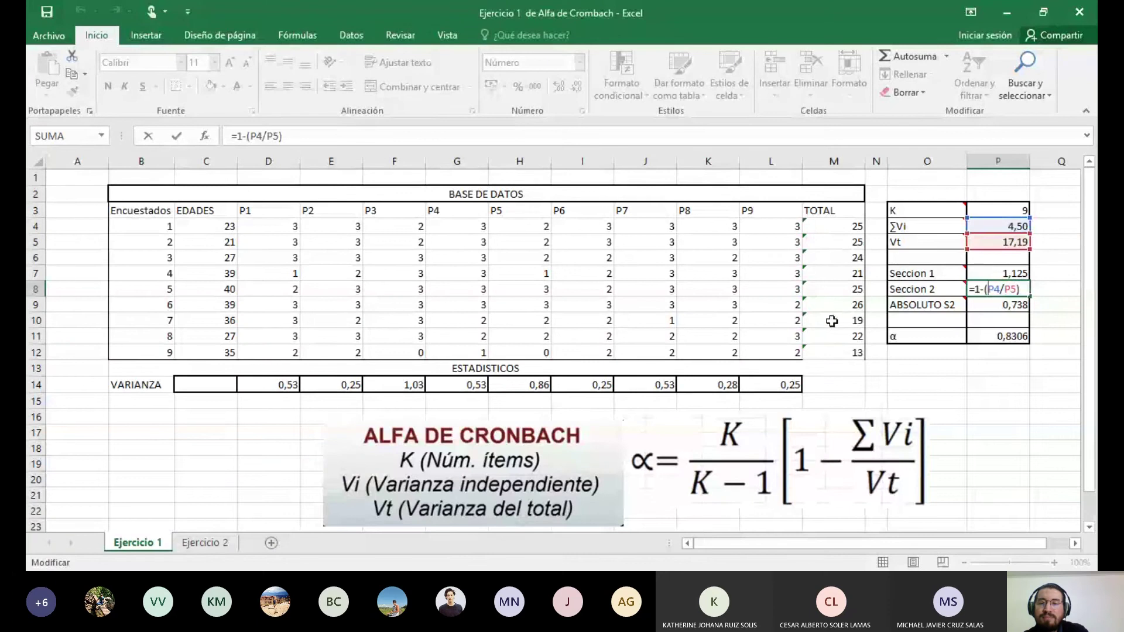
{"action": "key", "text": "Return"}
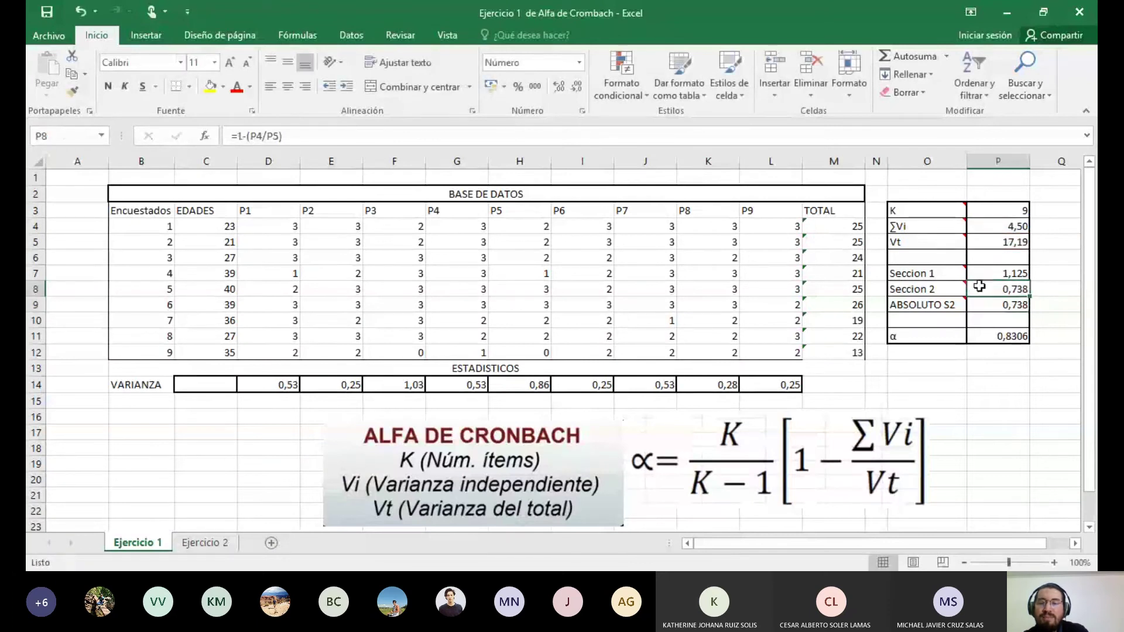
{"action": "double_click", "coordinate": [979, 287]}
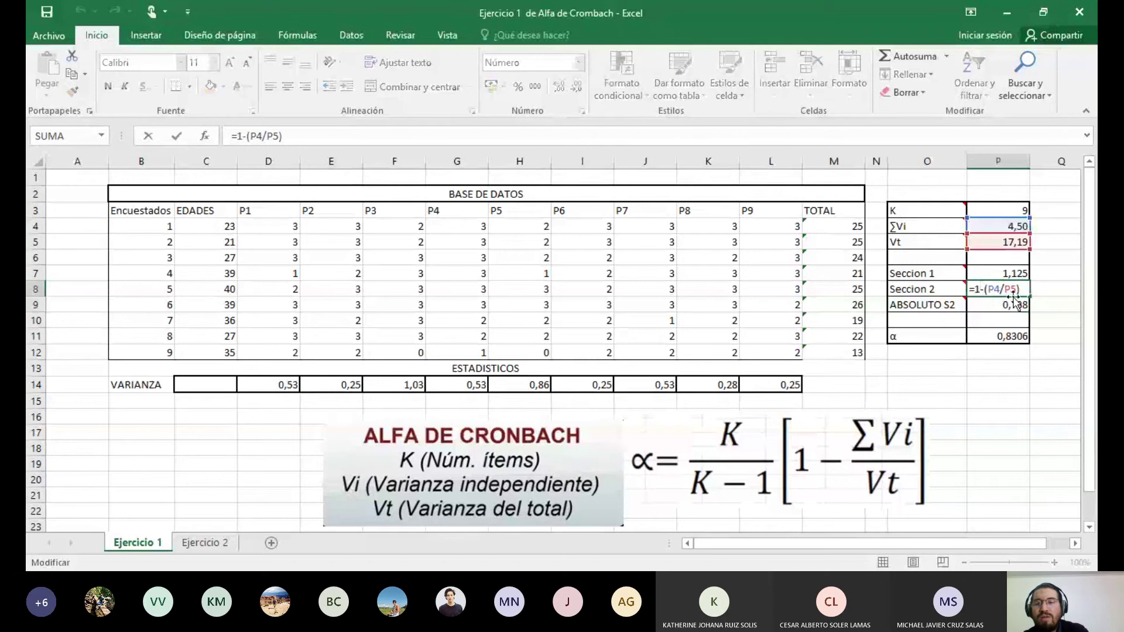
{"action": "key", "text": "Return"}
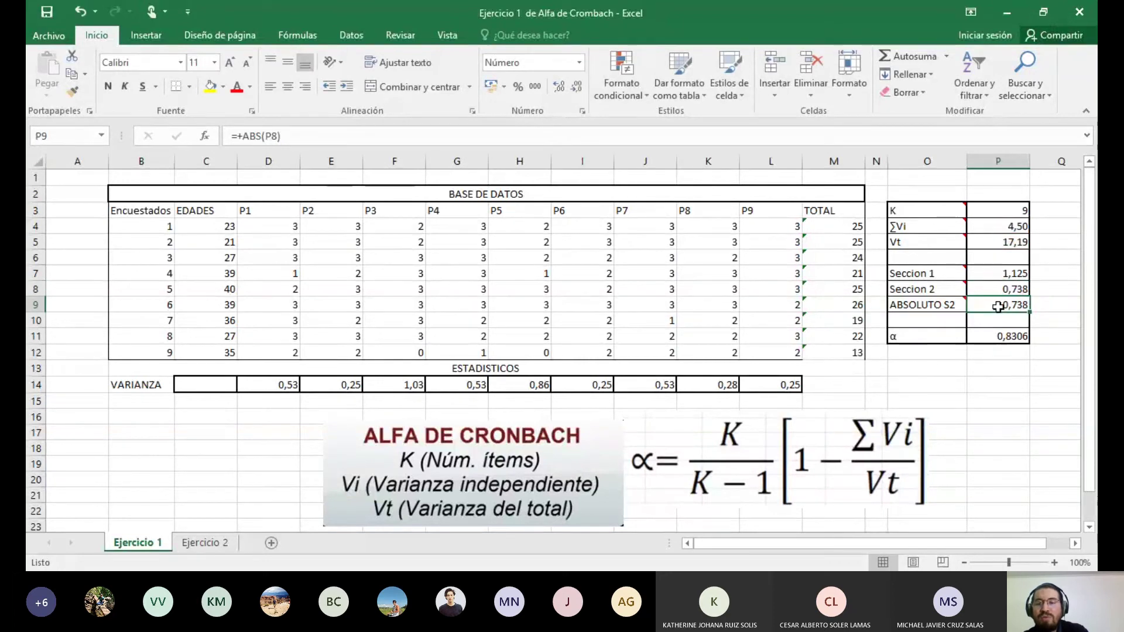
- Review the ABSOLUTO S2 formula in P9 and the α formula in P11
{"action": "double_click", "coordinate": [989, 307]}
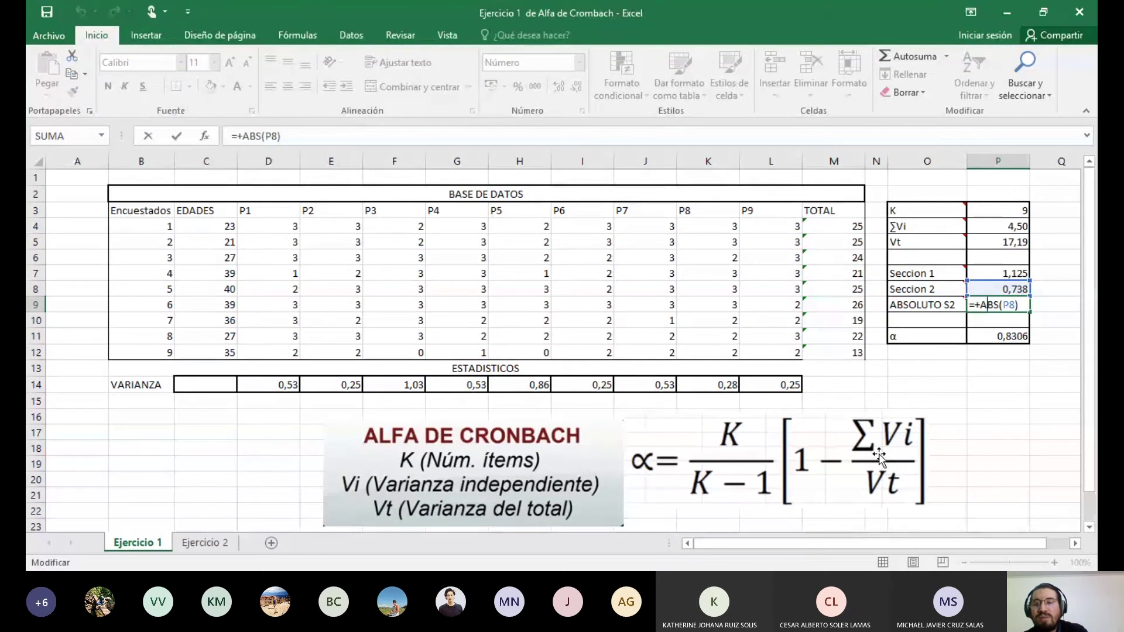
{"action": "key", "text": "Return"}
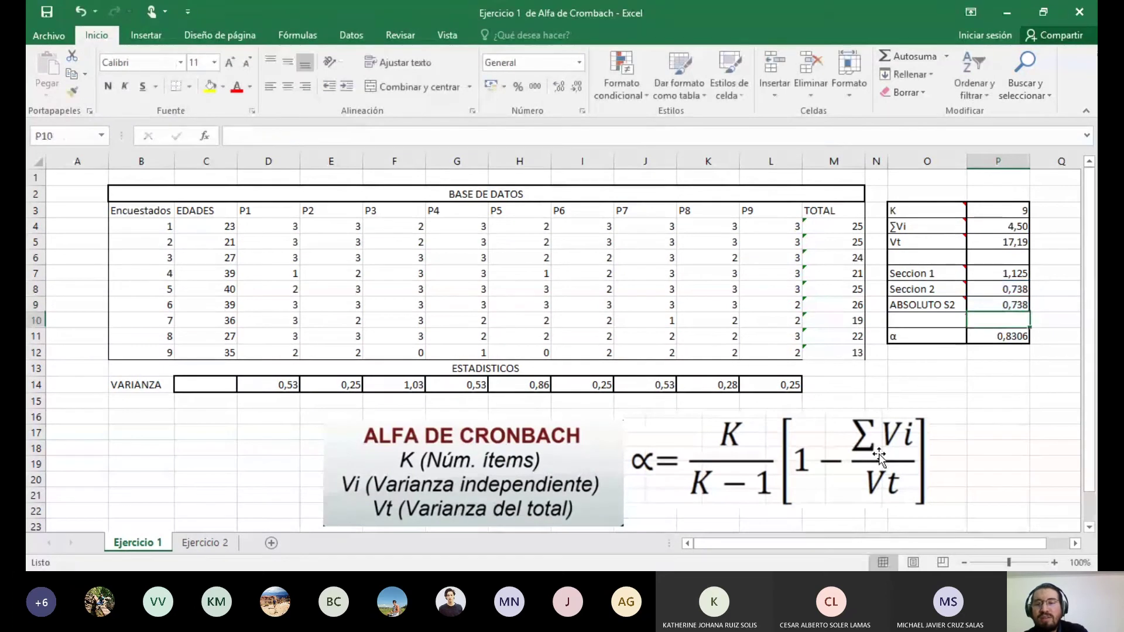
{"action": "double_click", "coordinate": [1005, 338]}
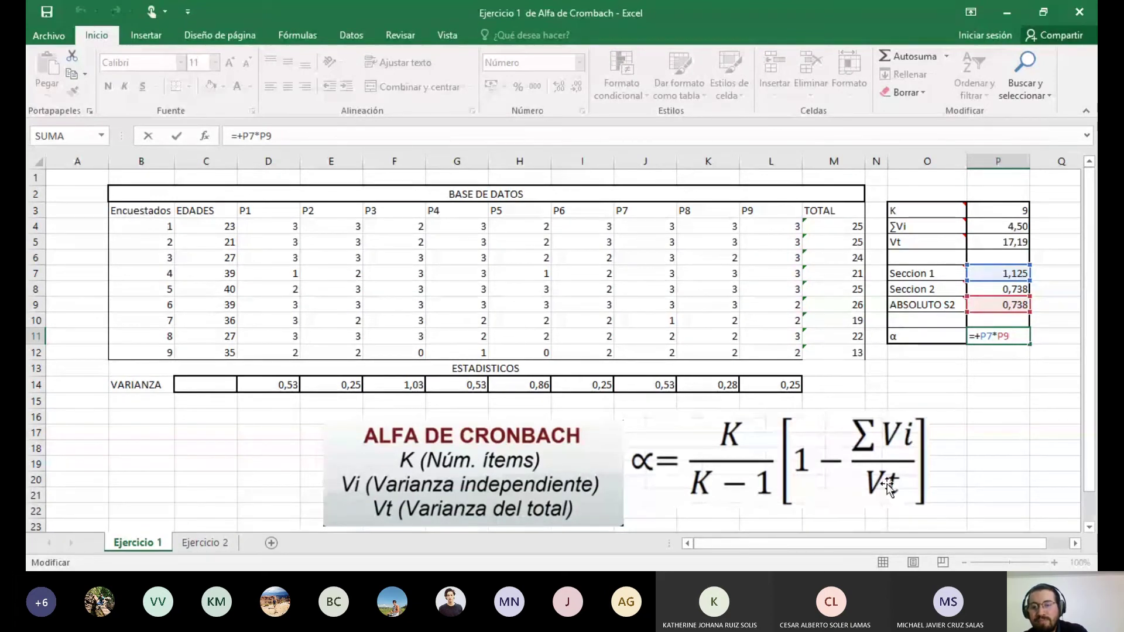
{"action": "key", "text": "Return"}
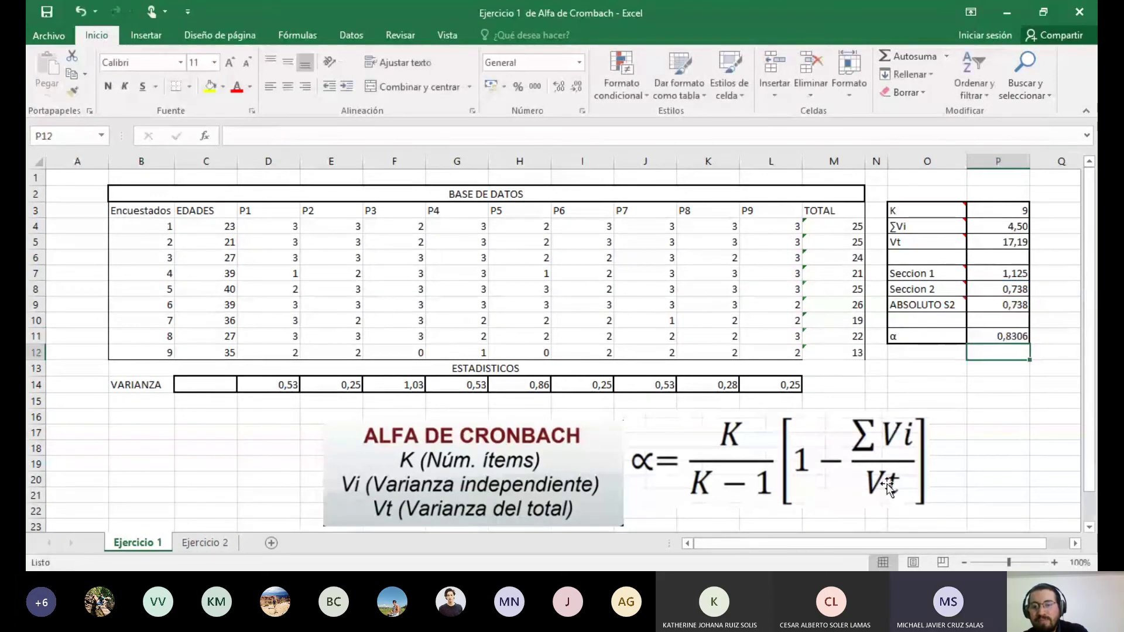
- Clear the α formula from P11 and undo the deletion
{"action": "double_click", "coordinate": [1008, 335]}
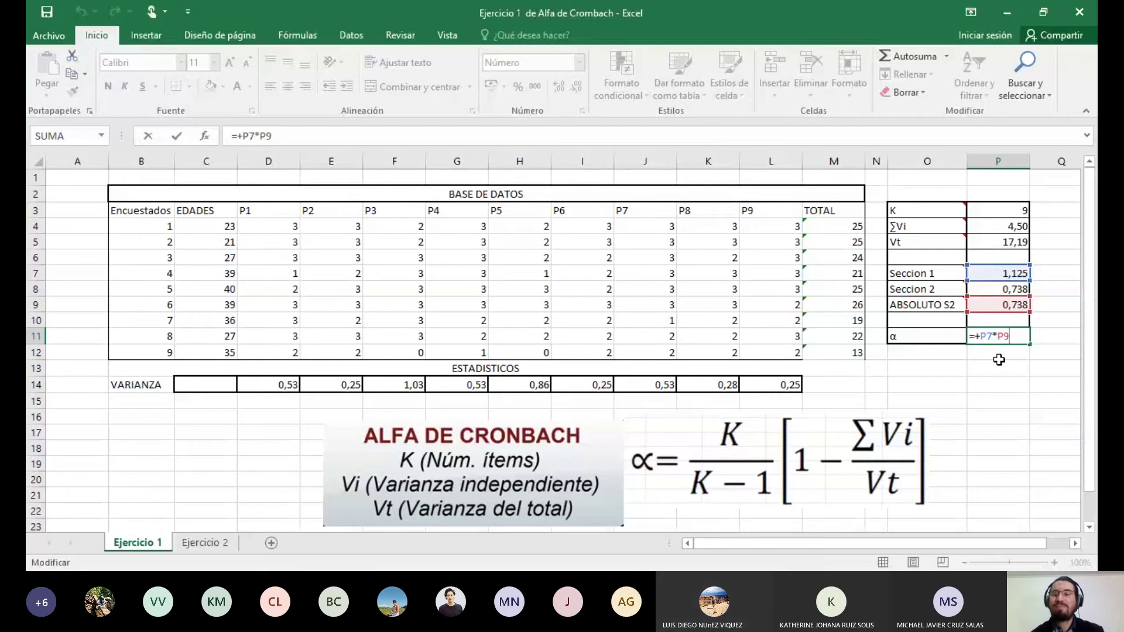
{"action": "key", "text": "BackSpace"}
{"action": "key", "text": "BackSpace"}
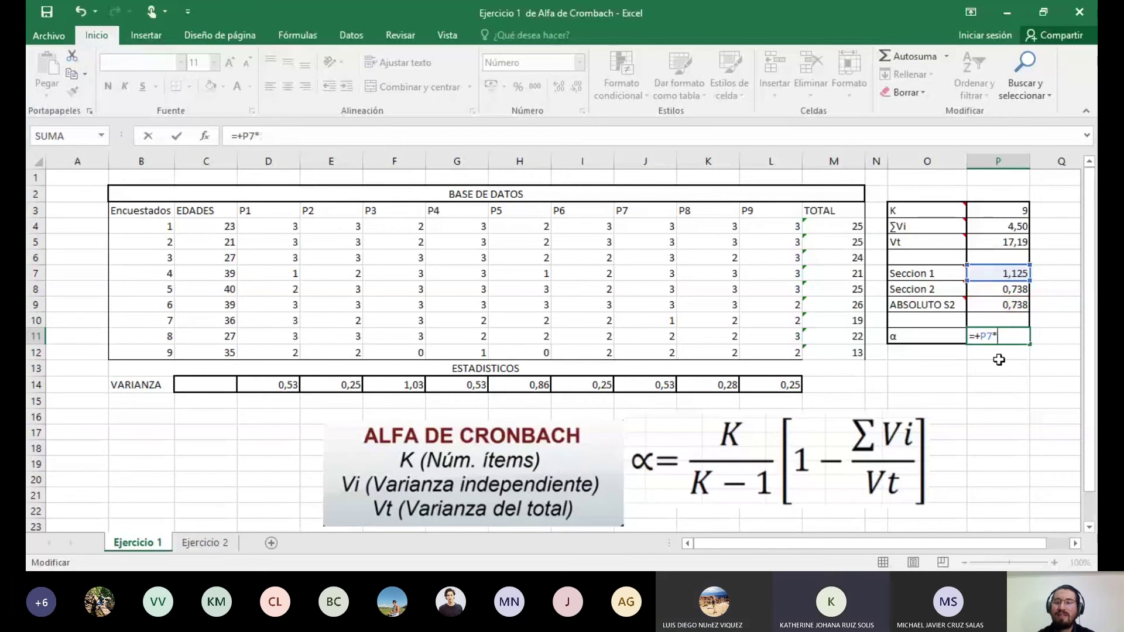
{"action": "key", "text": "BackSpace"}
{"action": "key", "text": "BackSpace"}
{"action": "key", "text": "BackSpace"}
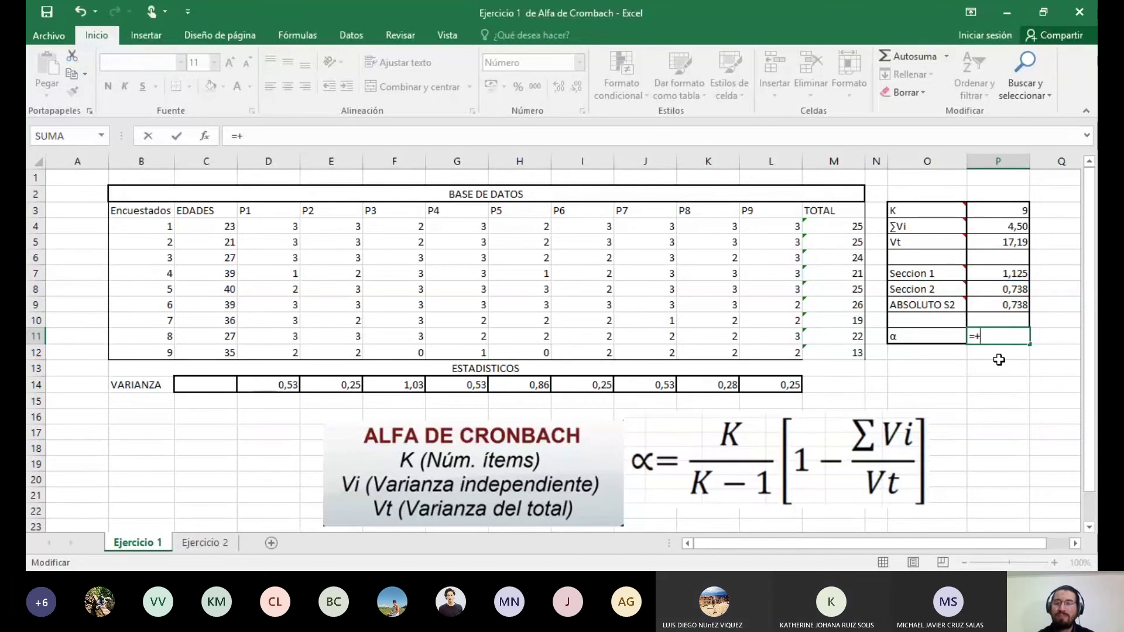
{"action": "key", "text": "BackSpace"}
{"action": "key", "text": "BackSpace"}
{"action": "left_click", "coordinate": [1002, 383]}
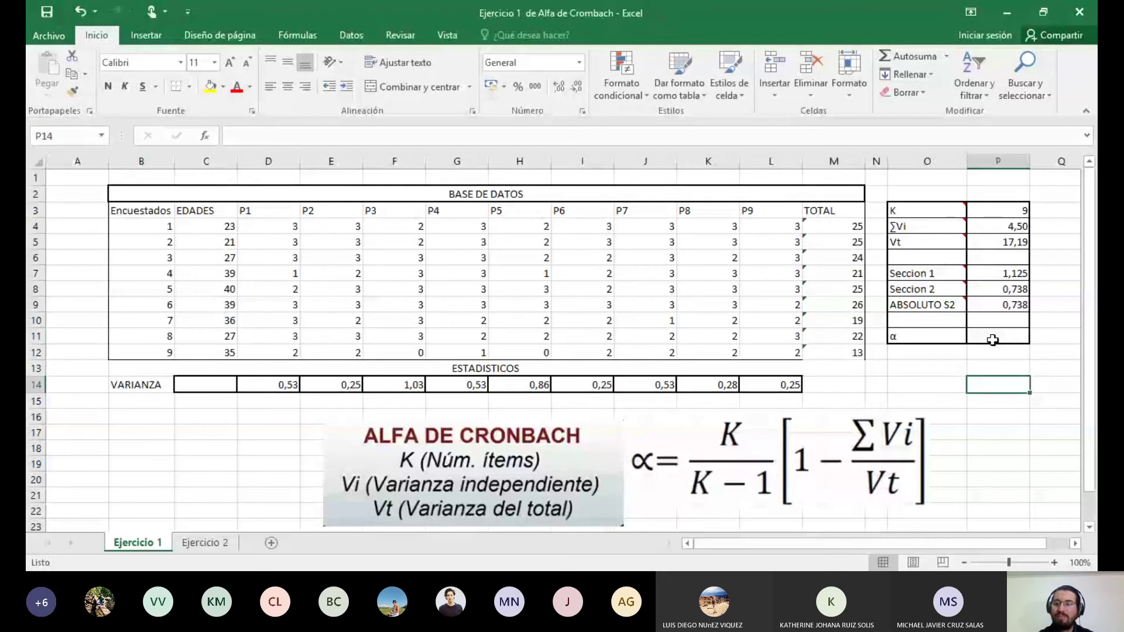
{"action": "key", "text": "ctrl+z"}
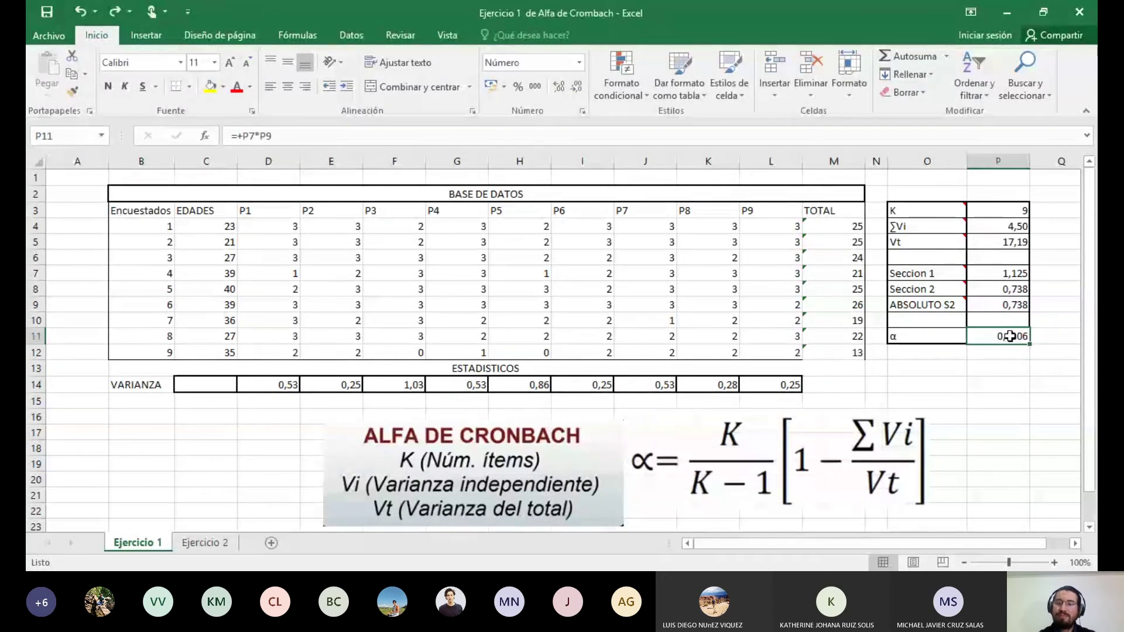
- Remove the α formula from P11 once more
{"action": "key", "text": "F2"}
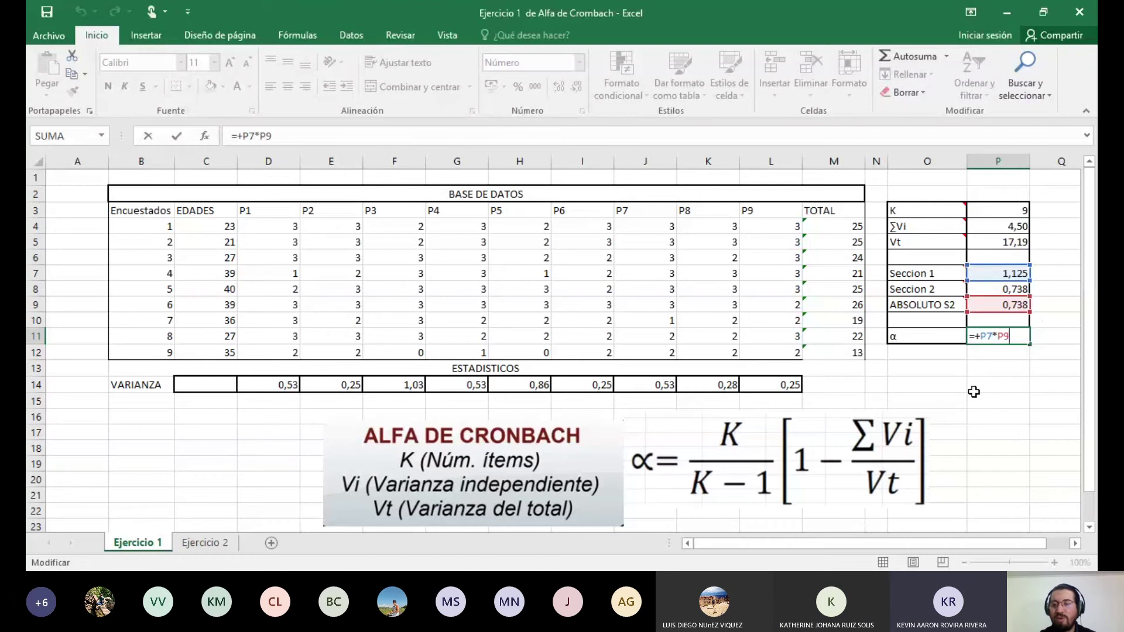
{"action": "key", "text": "BackSpace"}
{"action": "key", "text": "BackSpace"}
{"action": "key", "text": "BackSpace"}
{"action": "key", "text": "BackSpace"}
{"action": "key", "text": "BackSpace"}
{"action": "key", "text": "BackSpace"}
{"action": "key", "text": "BackSpace"}
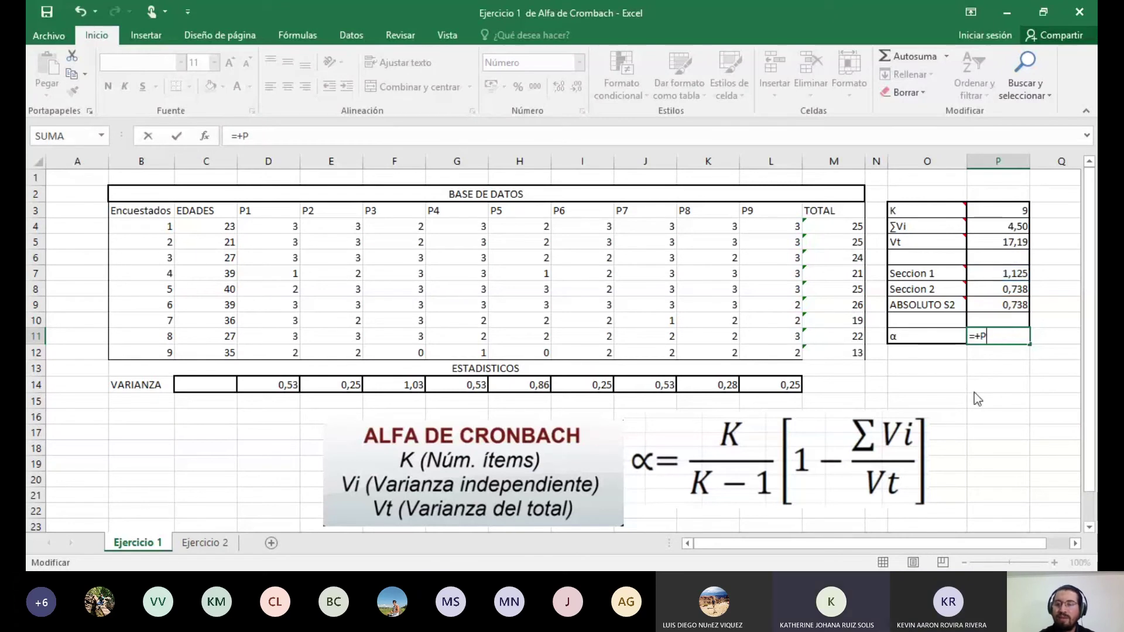
{"action": "key", "text": "Escape"}
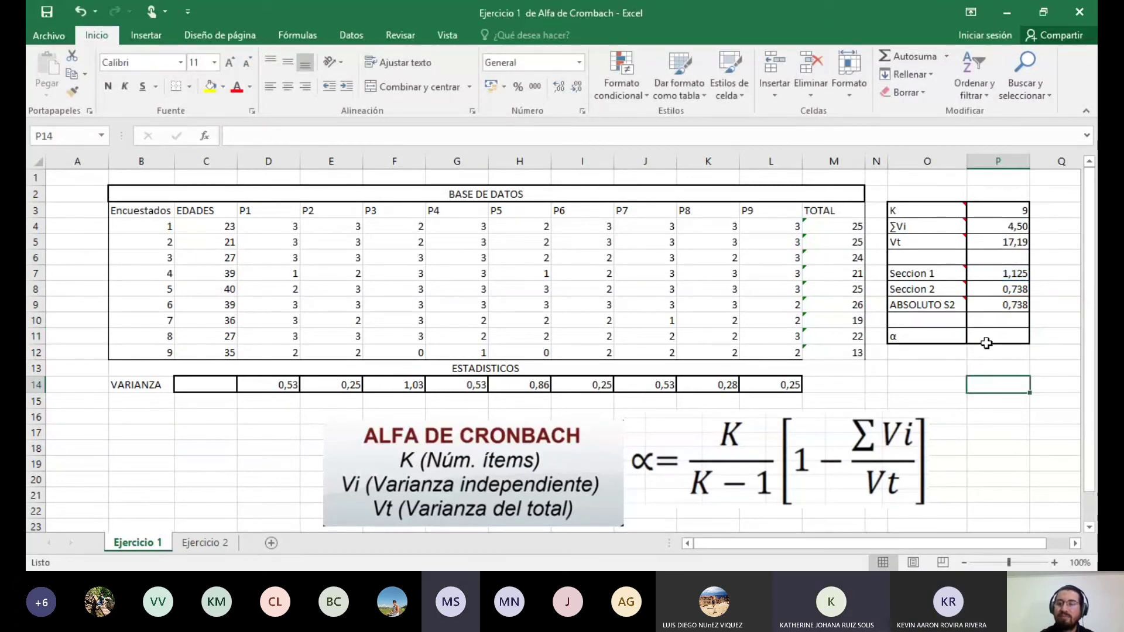
- Check the Seccion 2 formula in P8 and restore the deleted α formula in P11
{"action": "double_click", "coordinate": [1010, 288]}
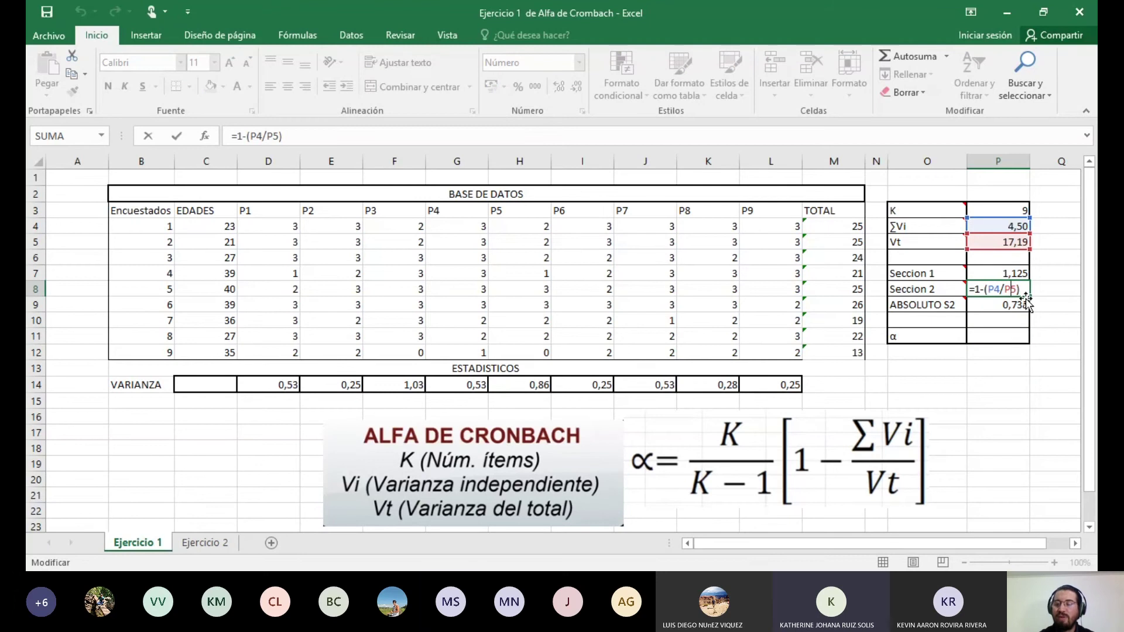
{"action": "key", "text": "Return"}
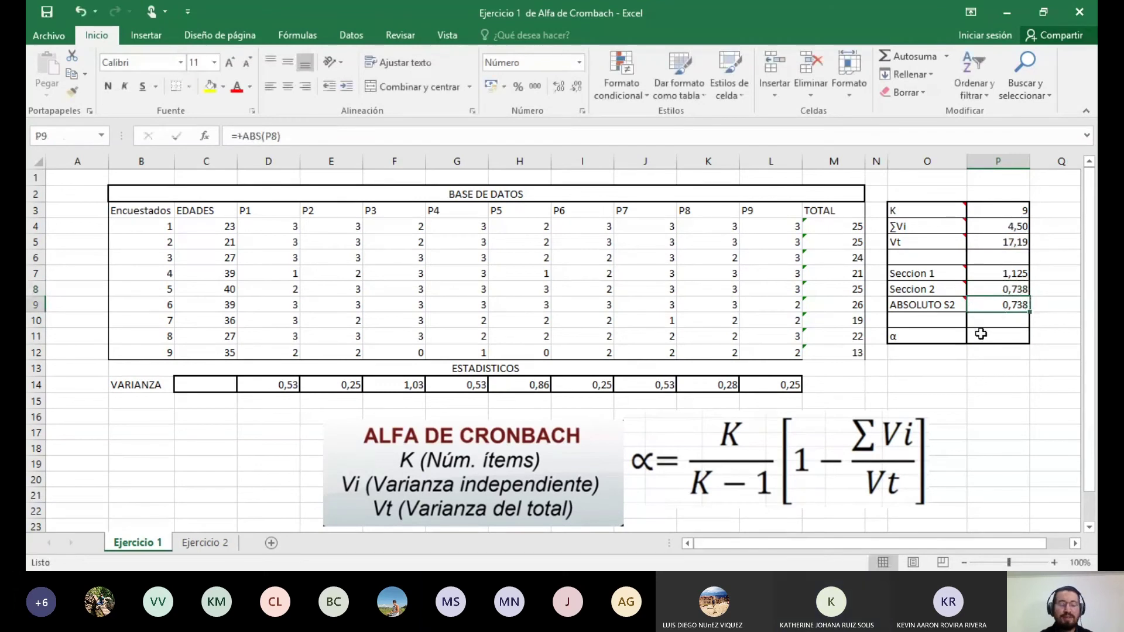
{"action": "key", "text": "Up"}
{"action": "left_click", "coordinate": [981, 334]}
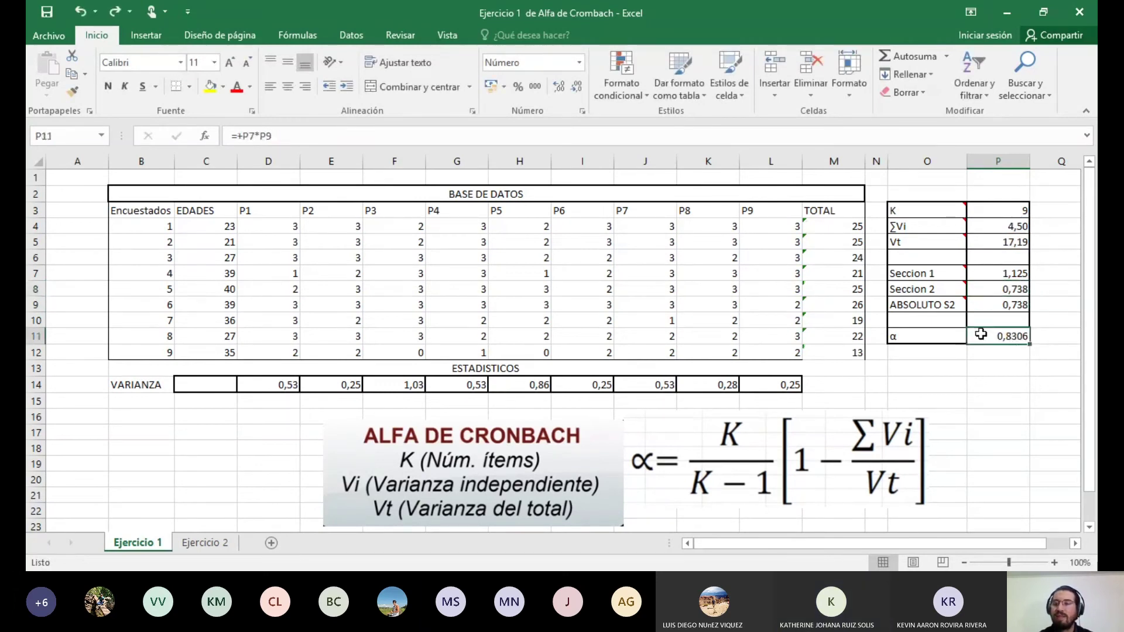
- Trace the α formula in P11 back through ABSOLUTO S2 in P9 to the Seccion 2 formula in P8
{"action": "key", "text": "F2"}
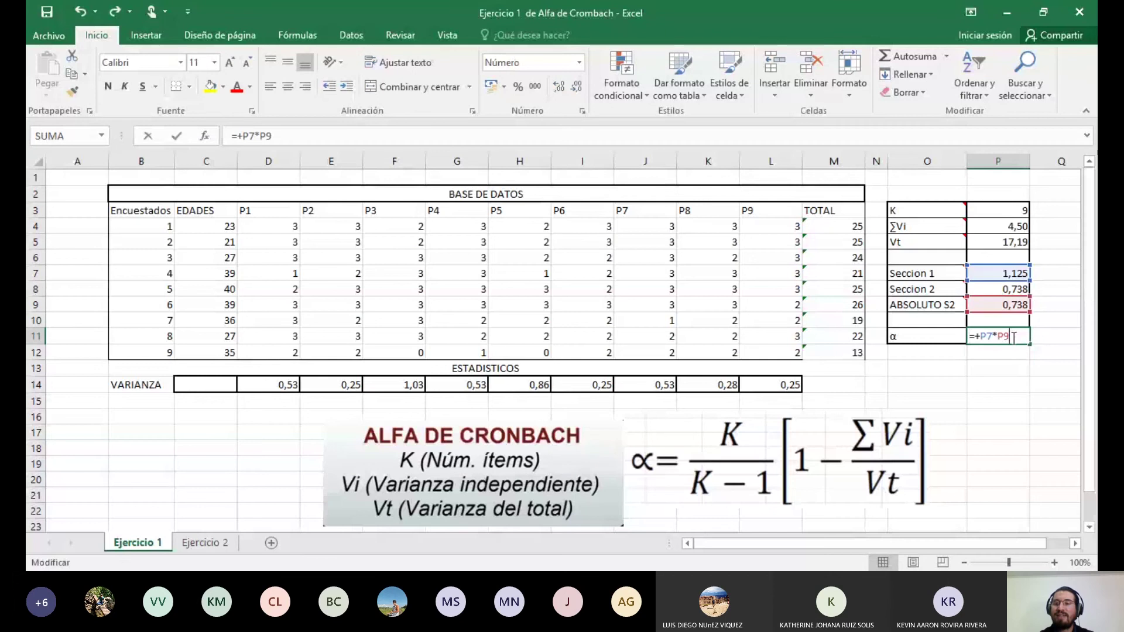
{"action": "key", "text": "Return"}
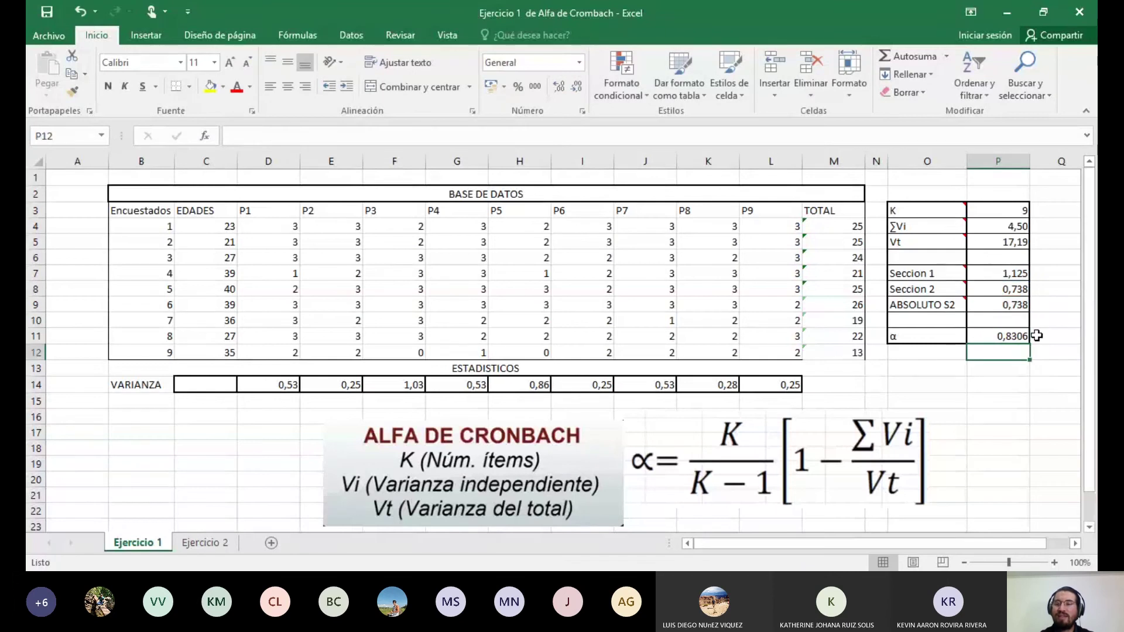
{"action": "double_click", "coordinate": [1012, 305]}
{"action": "key", "text": "Return"}
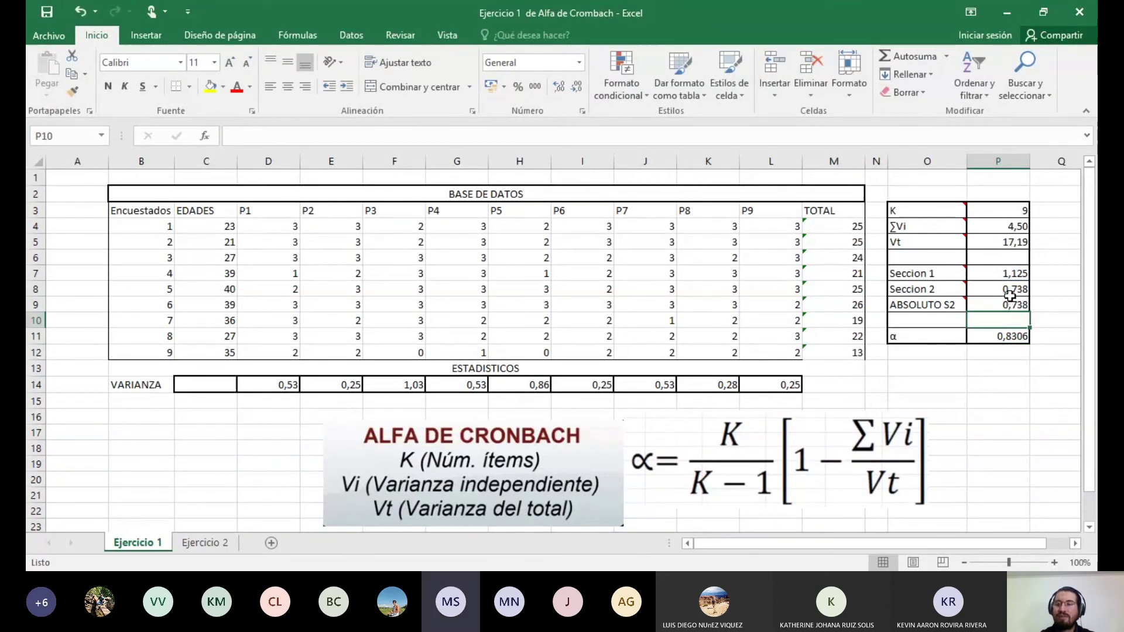
{"action": "double_click", "coordinate": [1005, 289]}
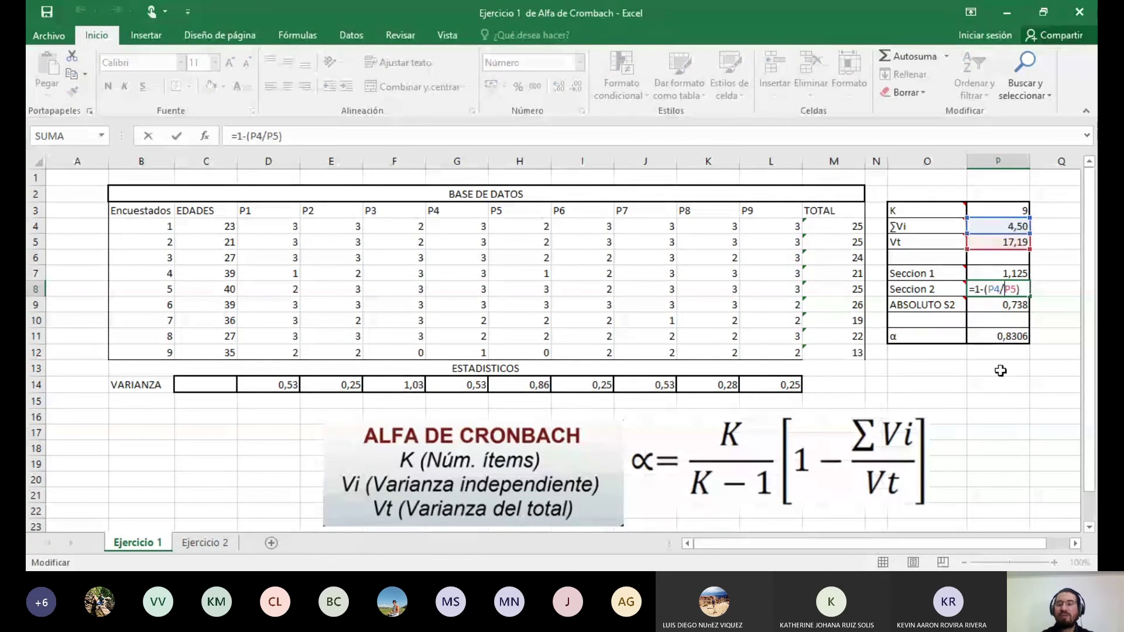
{"action": "key", "text": "Return"}
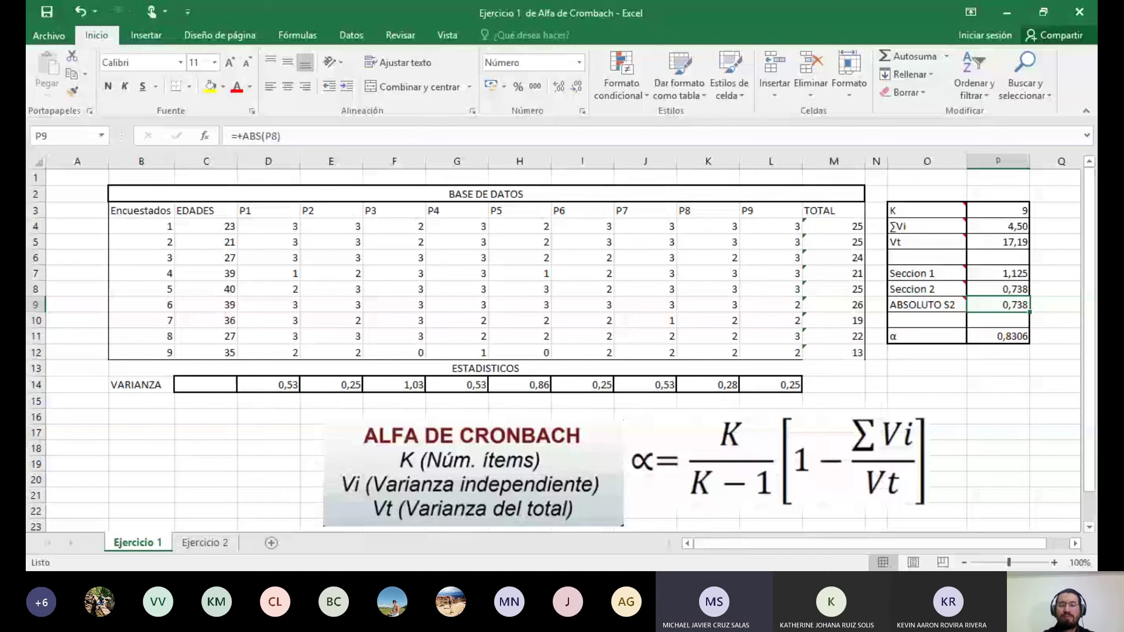
- Leave the alpha results and open the Ejercicio 2 sheet
{"action": "left_click", "coordinate": [999, 465]}
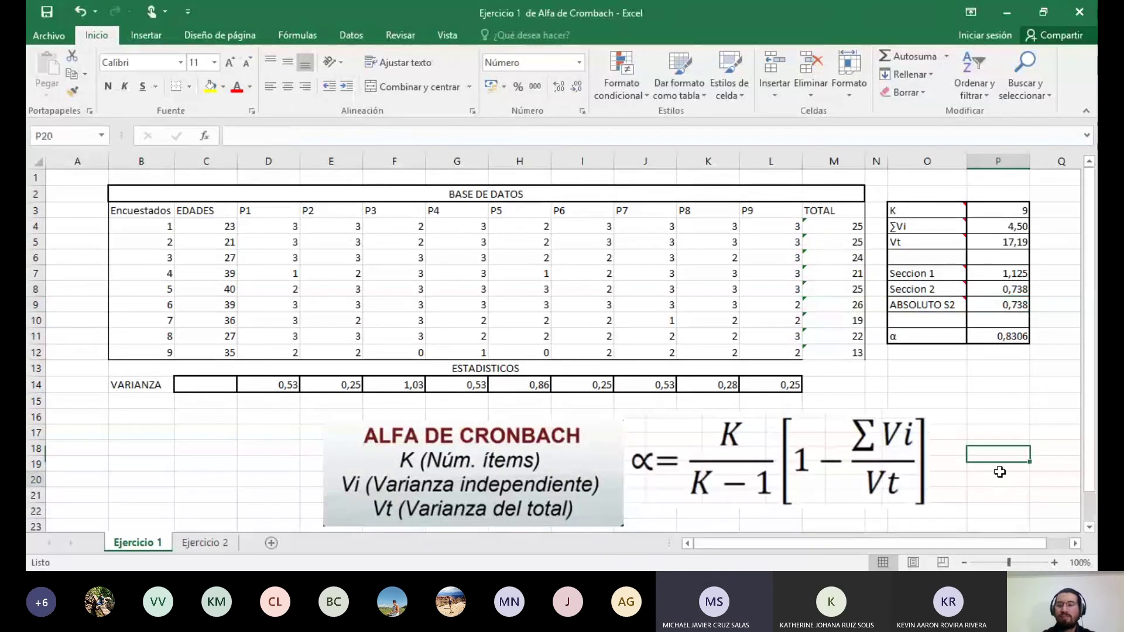
{"action": "left_click", "coordinate": [997, 477]}
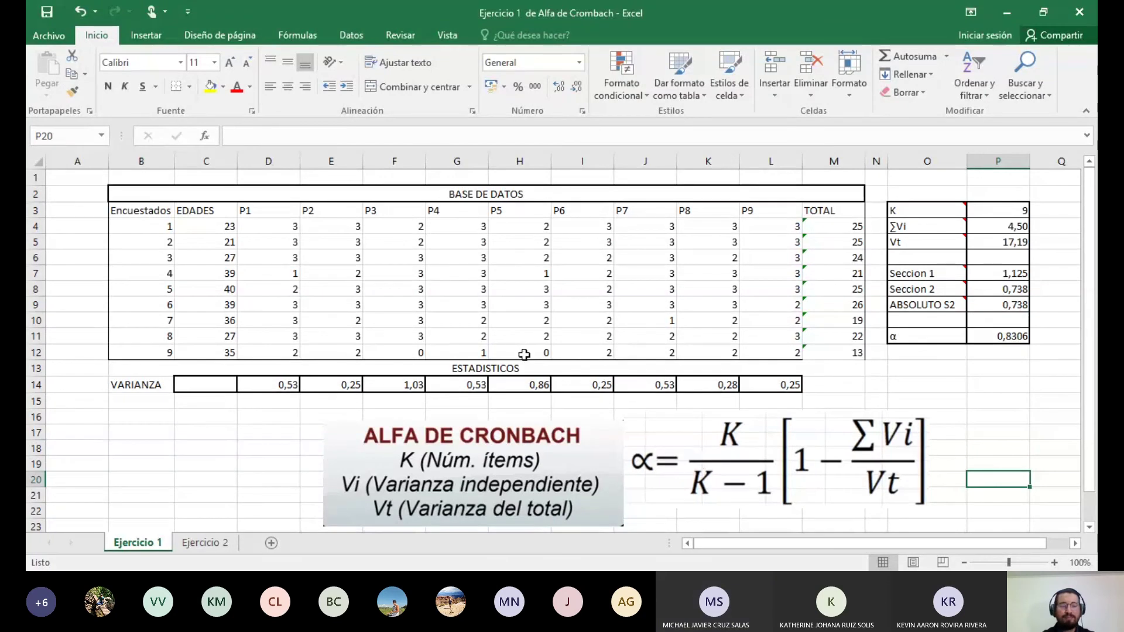
{"action": "left_click", "coordinate": [212, 543]}
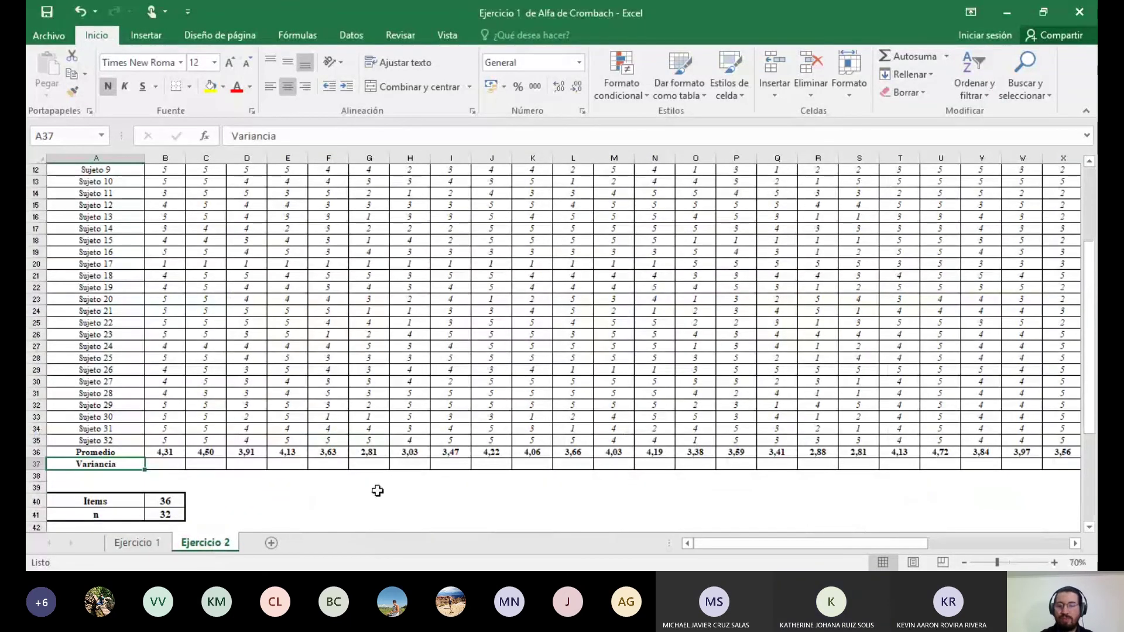